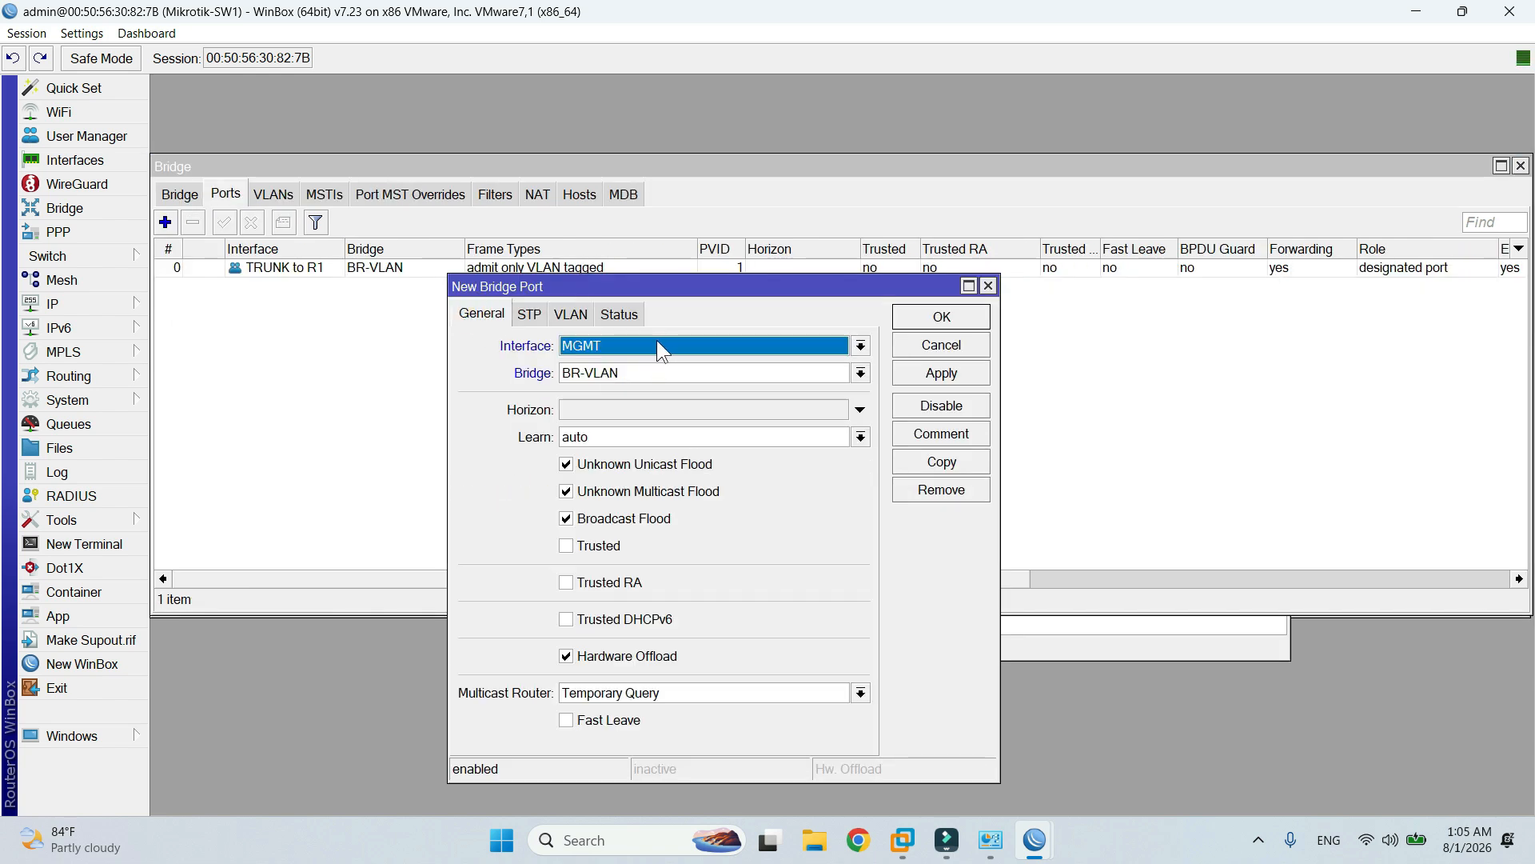
# Set the interface of the new BR-VLAN bridge port to Access-VLAN10 and select the Access-VLAN10 entry among the bridge ports.
pyautogui.click(654, 346)
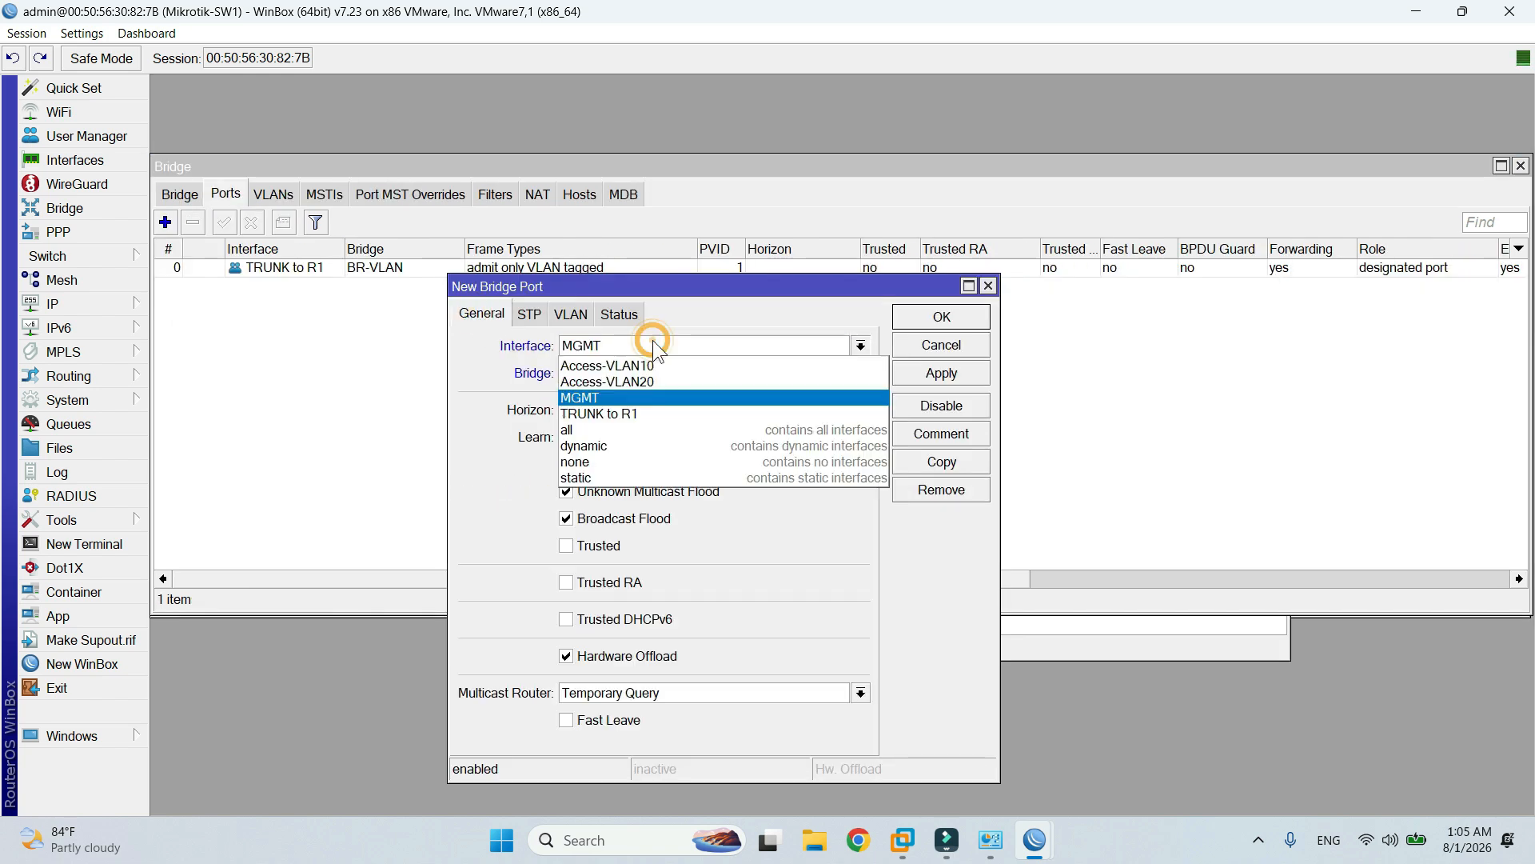
pyautogui.click(693, 363)
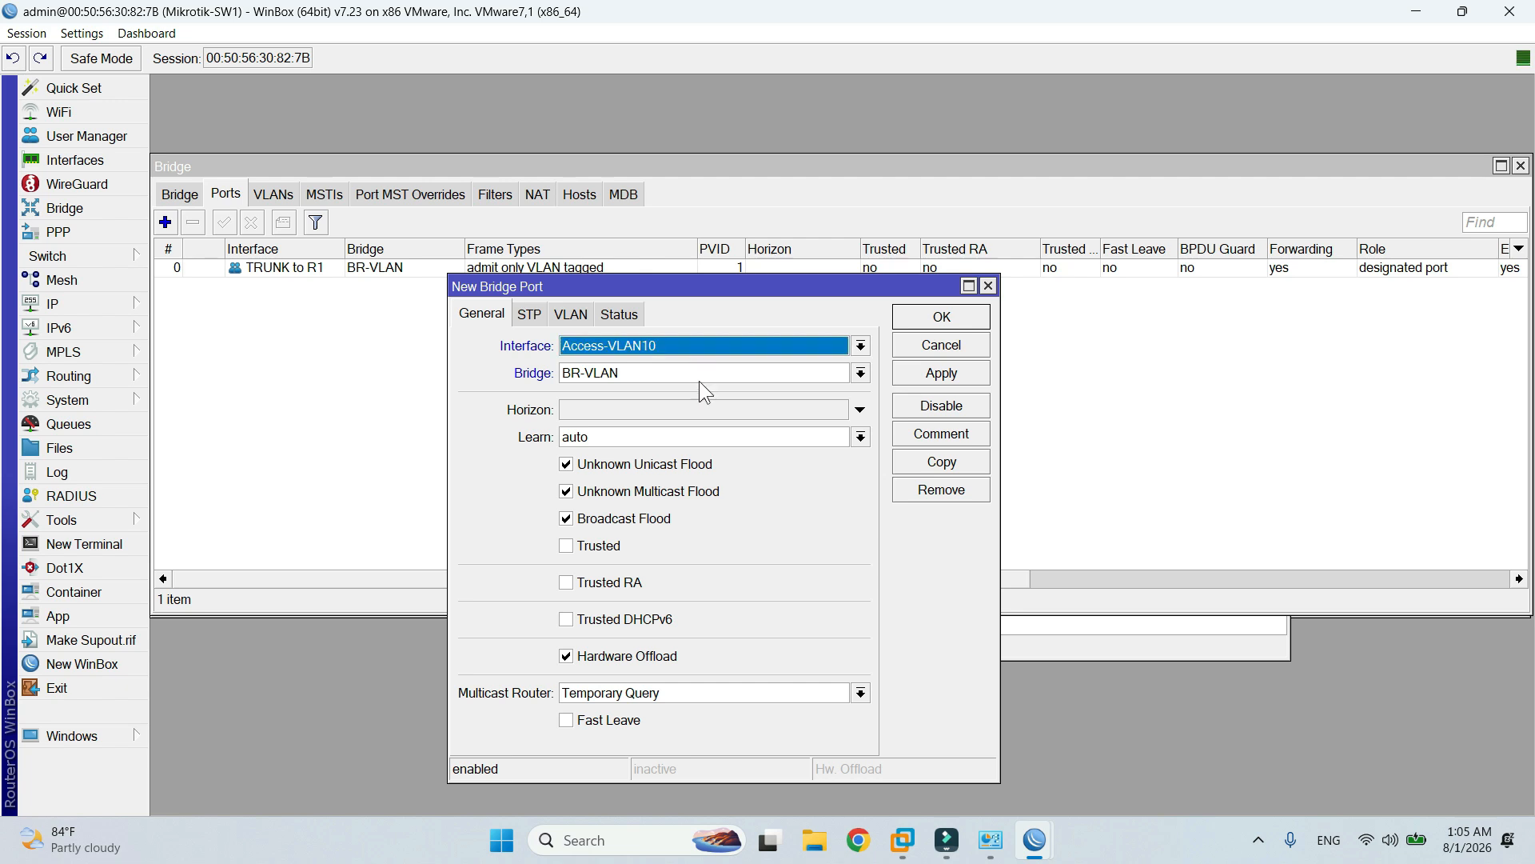
pyautogui.click(687, 363)
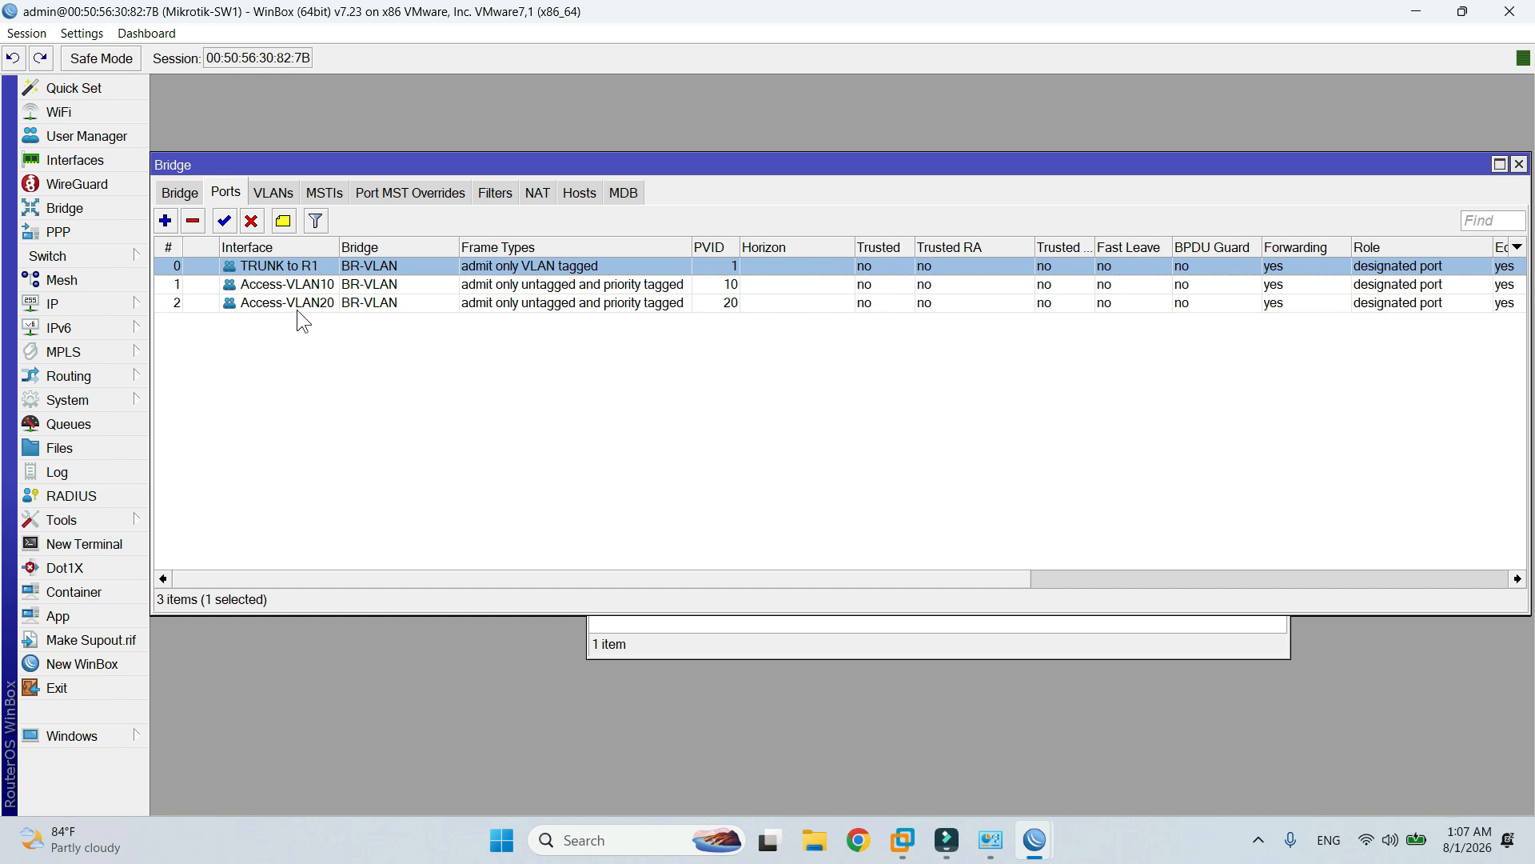
pyautogui.click(290, 286)
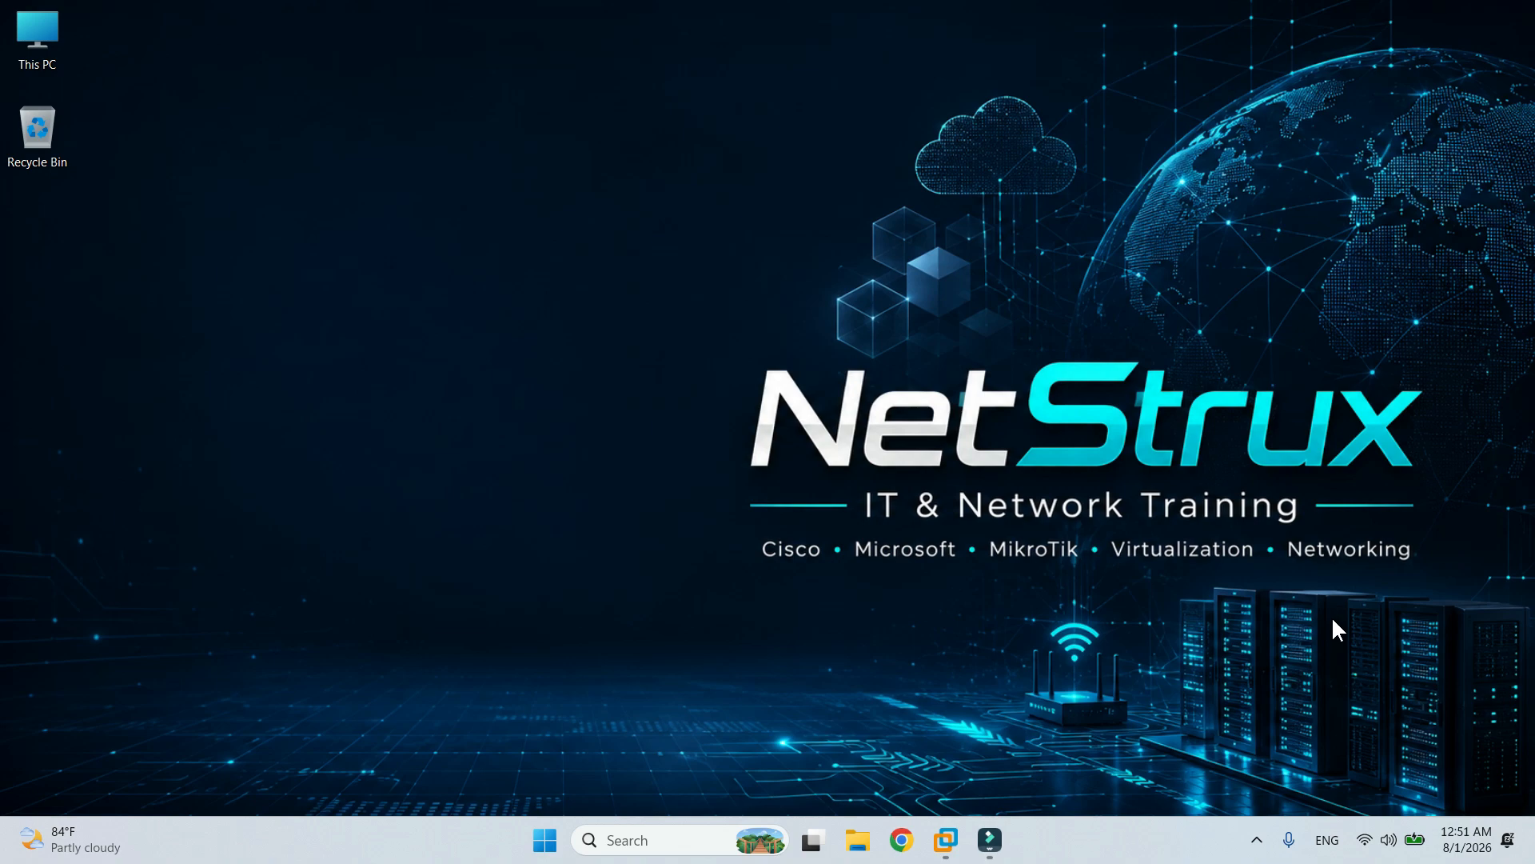
# Switch to VMware Workstation and open the Virtual Network Editor with administrator rights for changing settings.
pyautogui.click(946, 840)
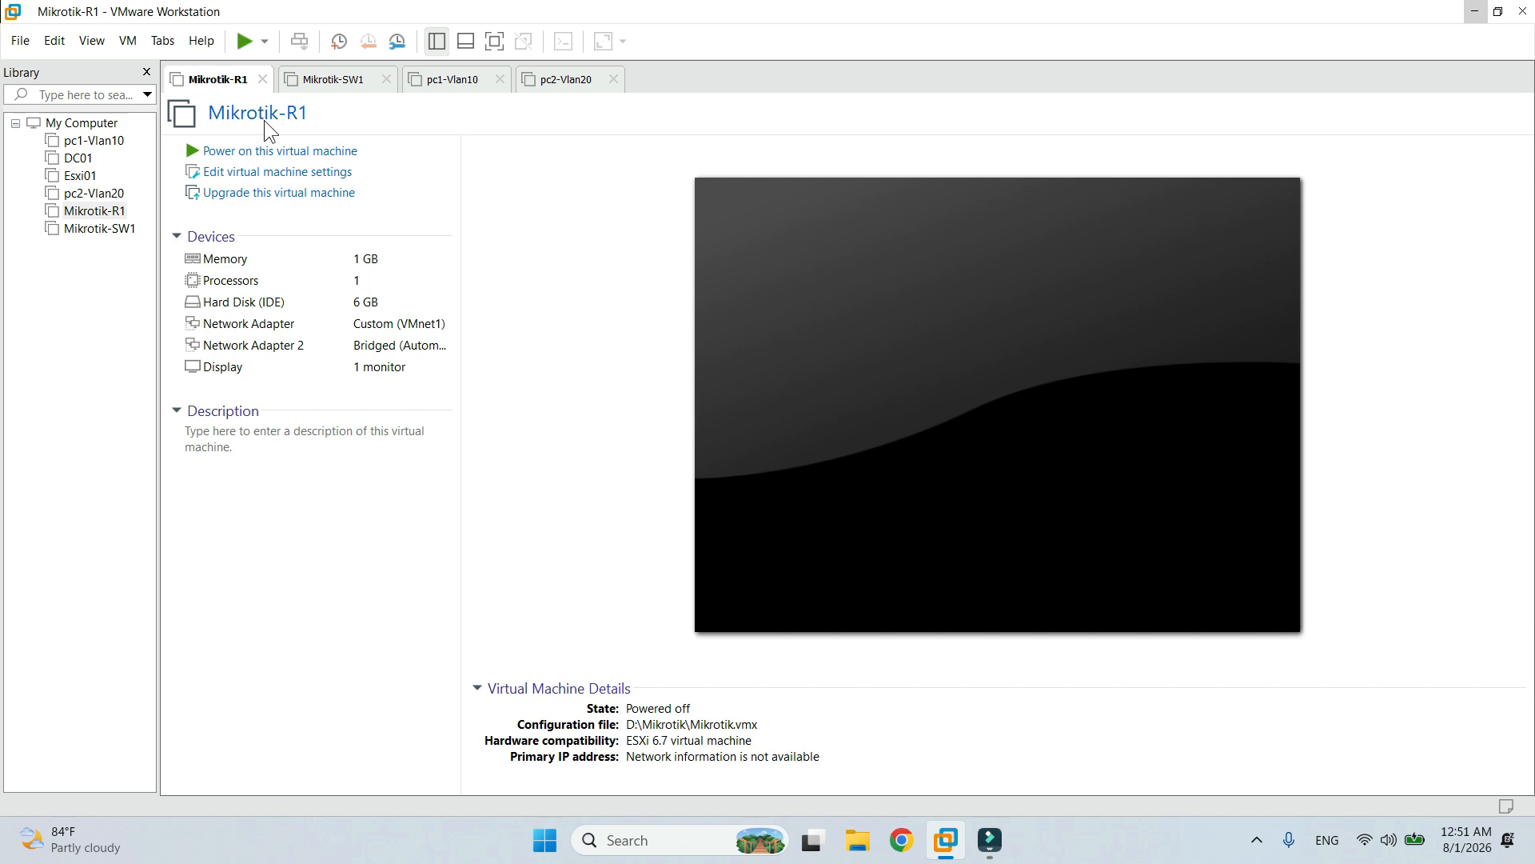
pyautogui.click(54, 41)
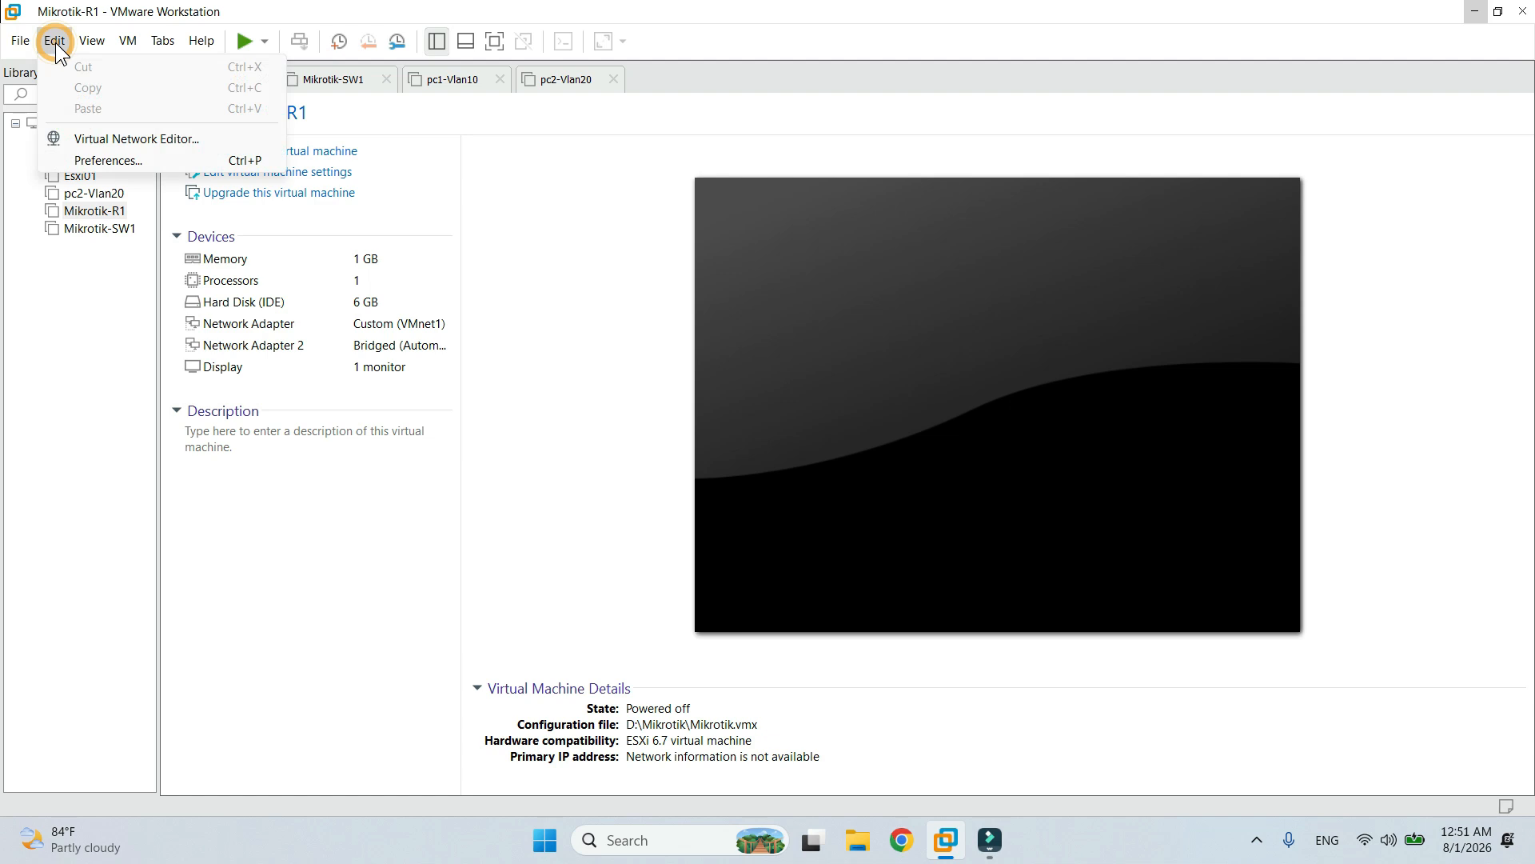
pyautogui.click(203, 141)
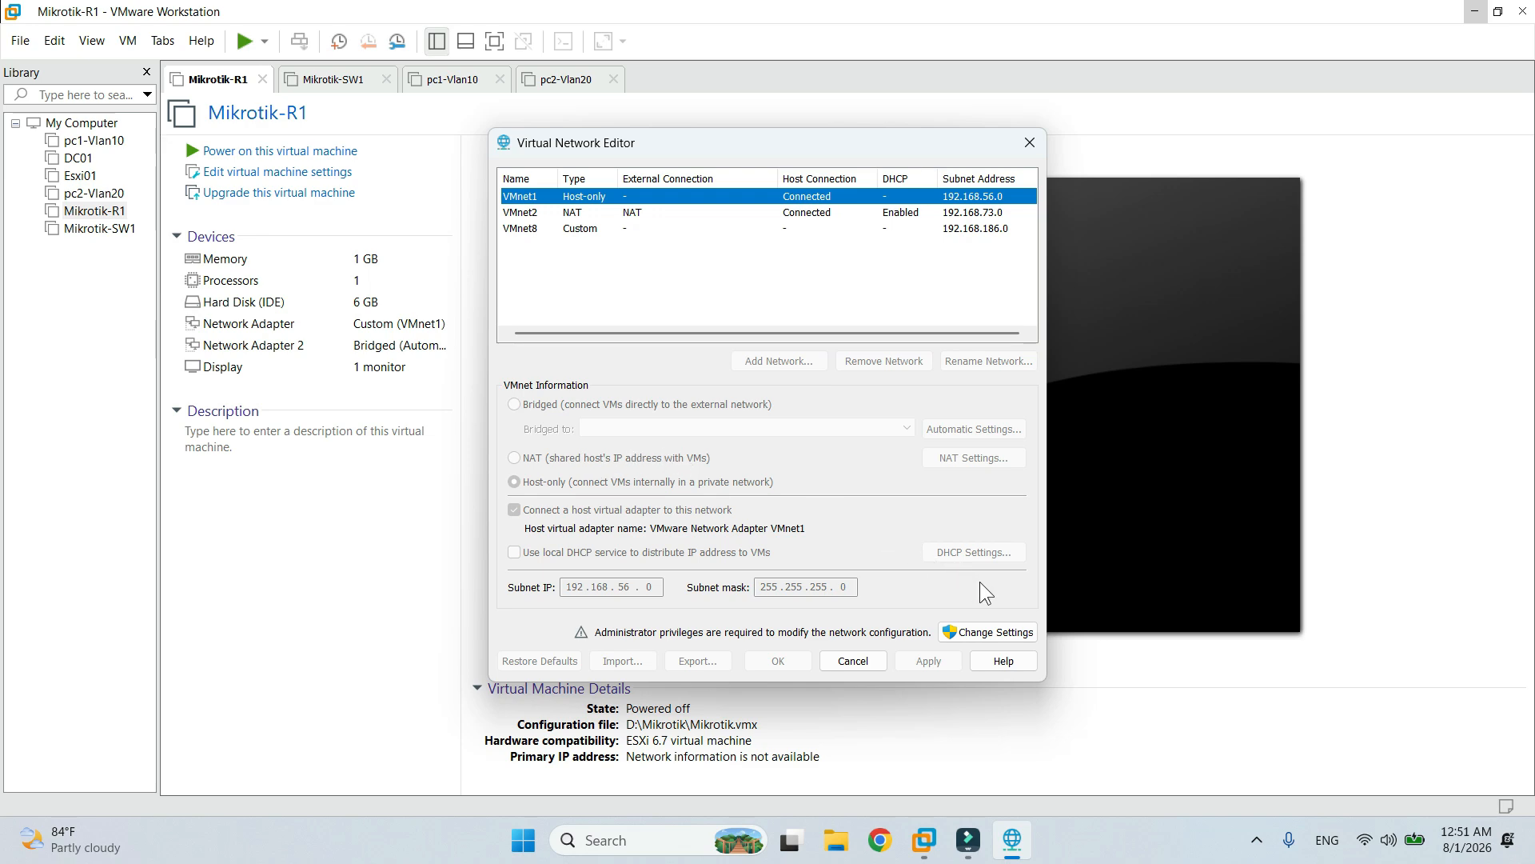
pyautogui.click(989, 633)
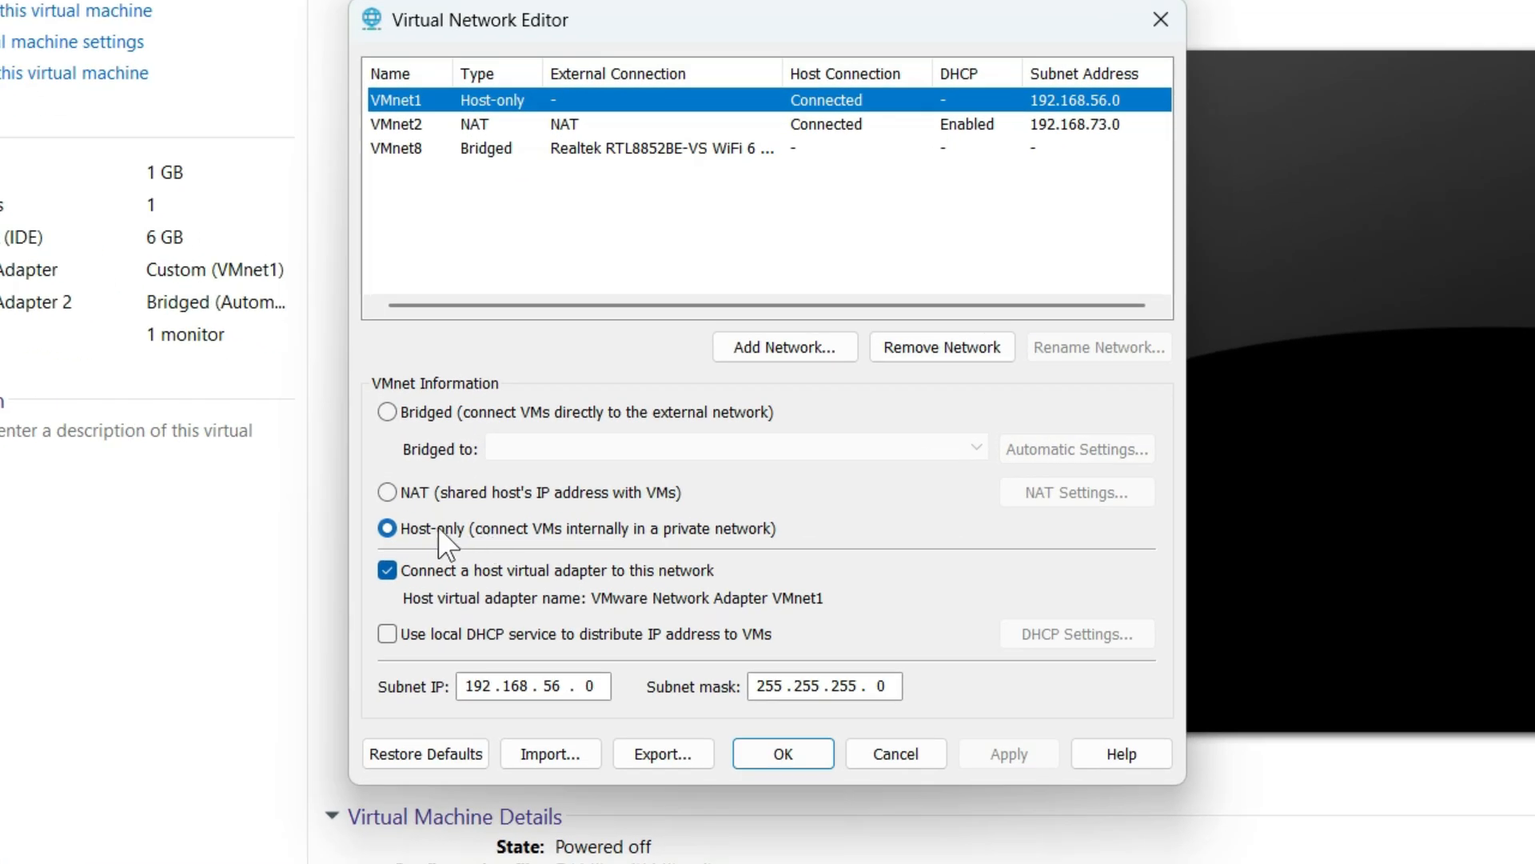
# Make VMnet1 a host-only network with a host virtual adapter connected to it.
pyautogui.click(439, 526)
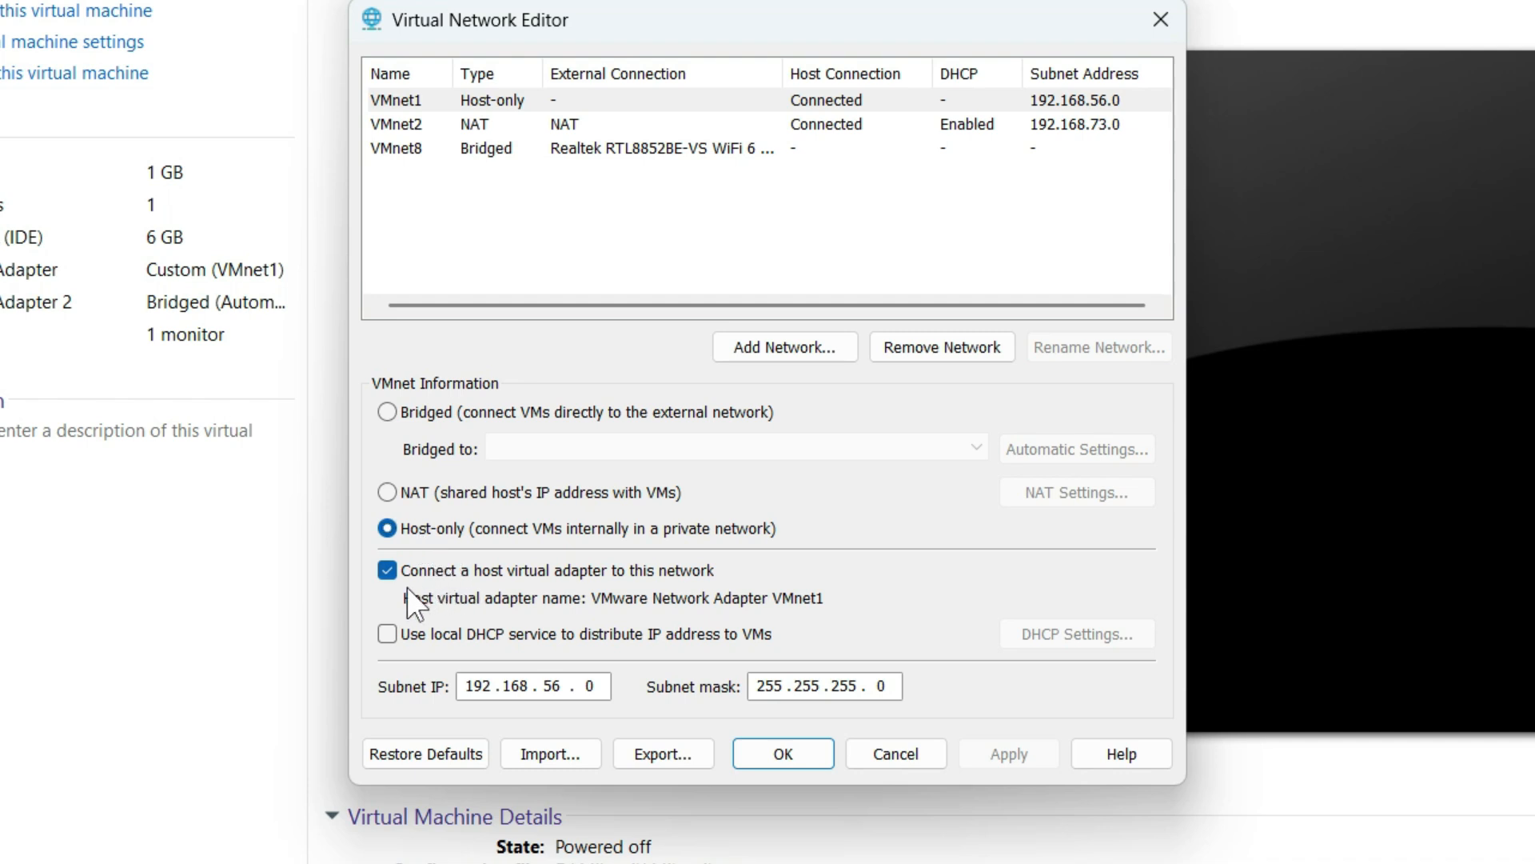
pyautogui.click(439, 568)
pyautogui.click(436, 566)
# Use subnet IP 192.168.56.0 with mask 255.255.255.0 for VMnet1, apply the virtual network settings and close the editor.
pyautogui.click(506, 686)
pyautogui.doubleClick(551, 687)
pyautogui.doubleClick(590, 686)
pyautogui.doubleClick(777, 688)
pyautogui.click(798, 682)
pyautogui.doubleClick(804, 685)
pyautogui.doubleClick(846, 685)
pyautogui.doubleClick(879, 686)
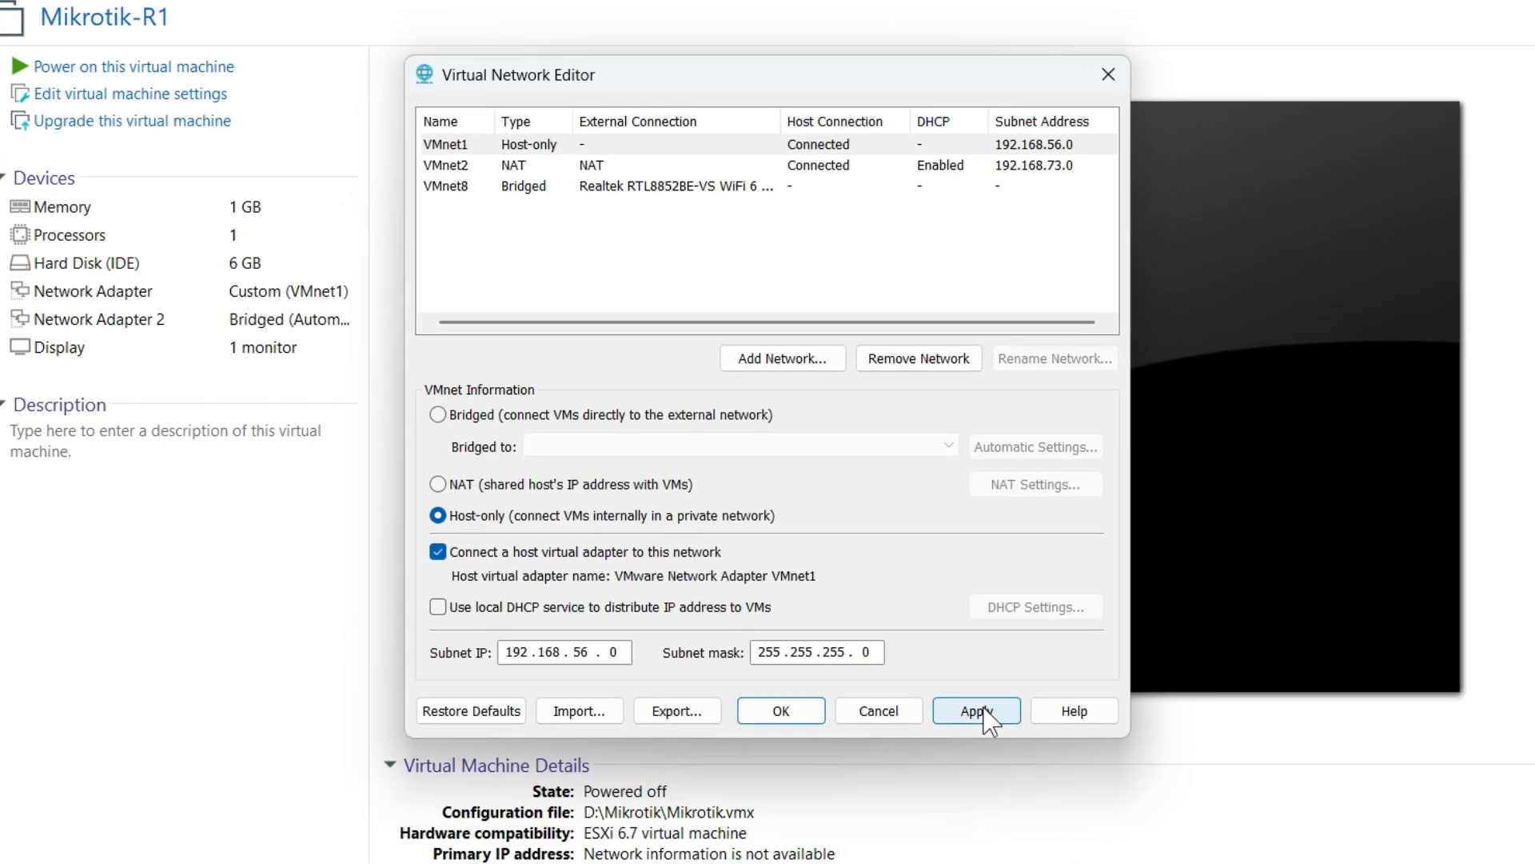
pyautogui.click(1008, 754)
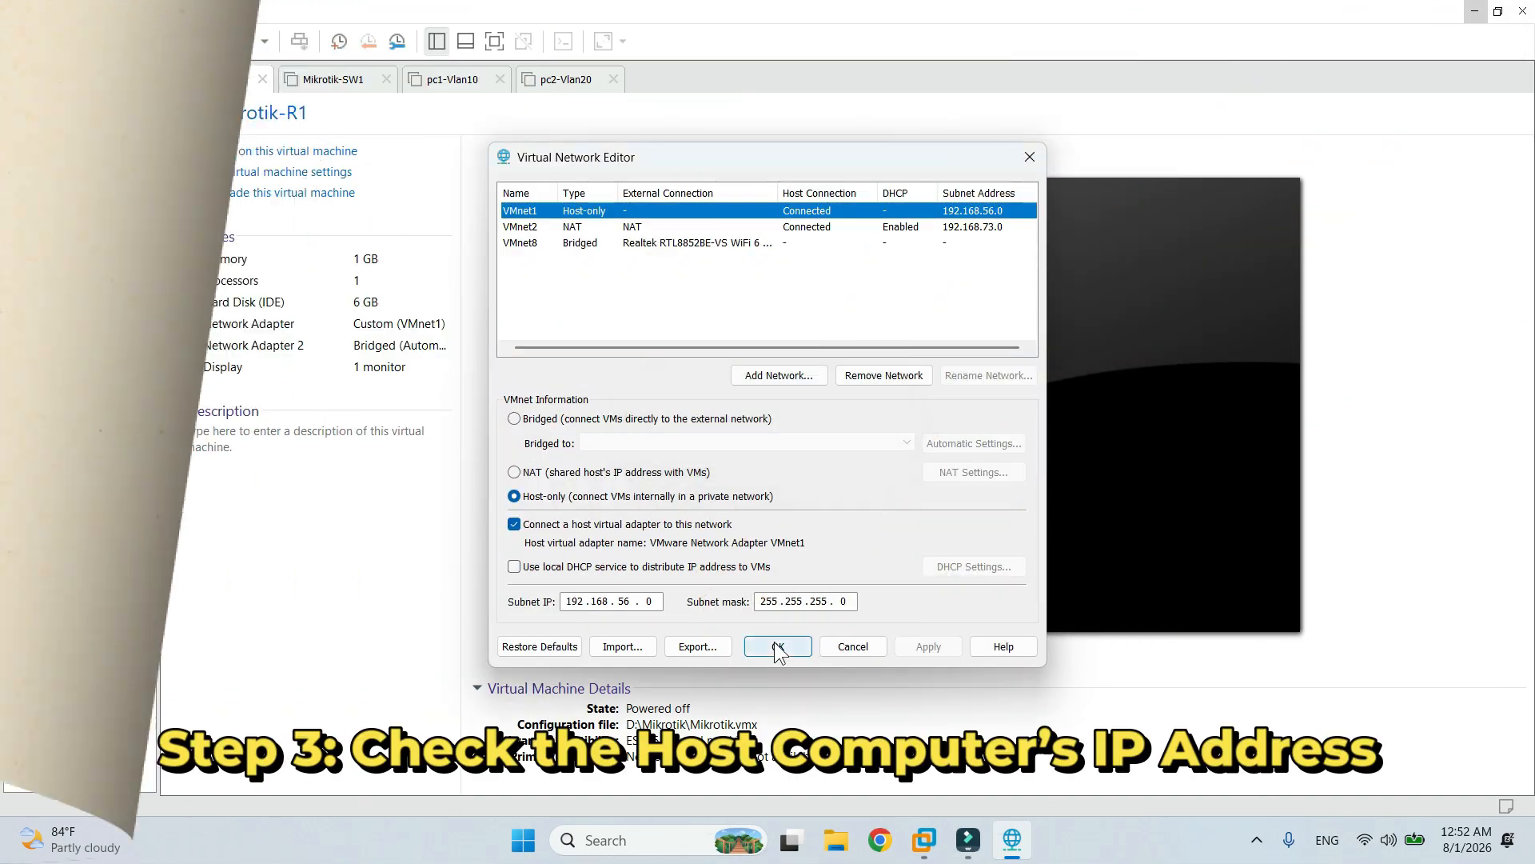
pyautogui.click(776, 644)
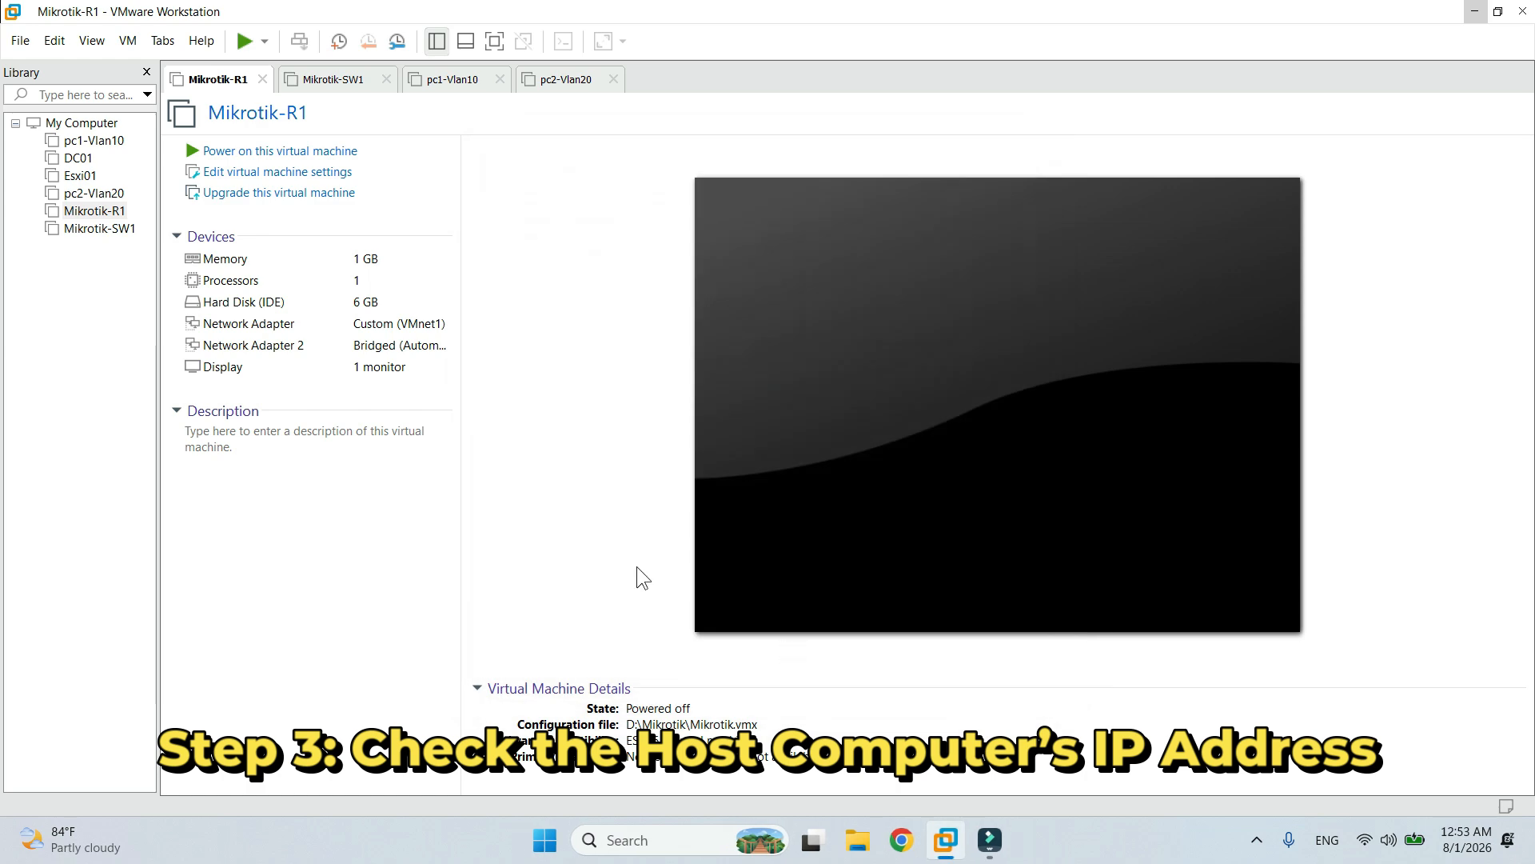
# Open the host computer's Network Connections by running ncpa.cpl.
pyautogui.click(645, 837)
pyautogui.write('n')
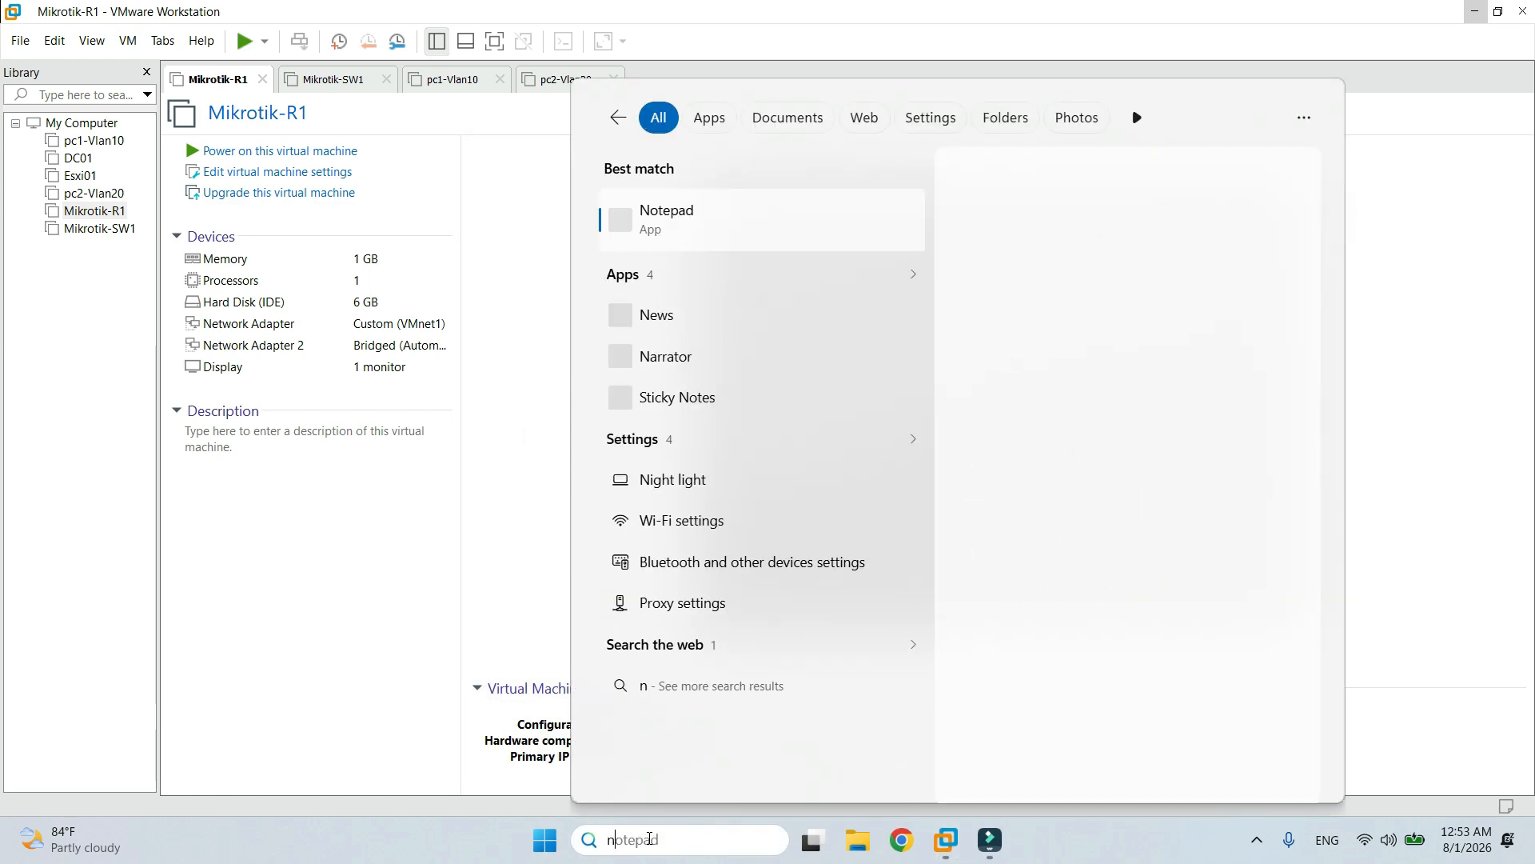
pyautogui.write('cpa.cpl')
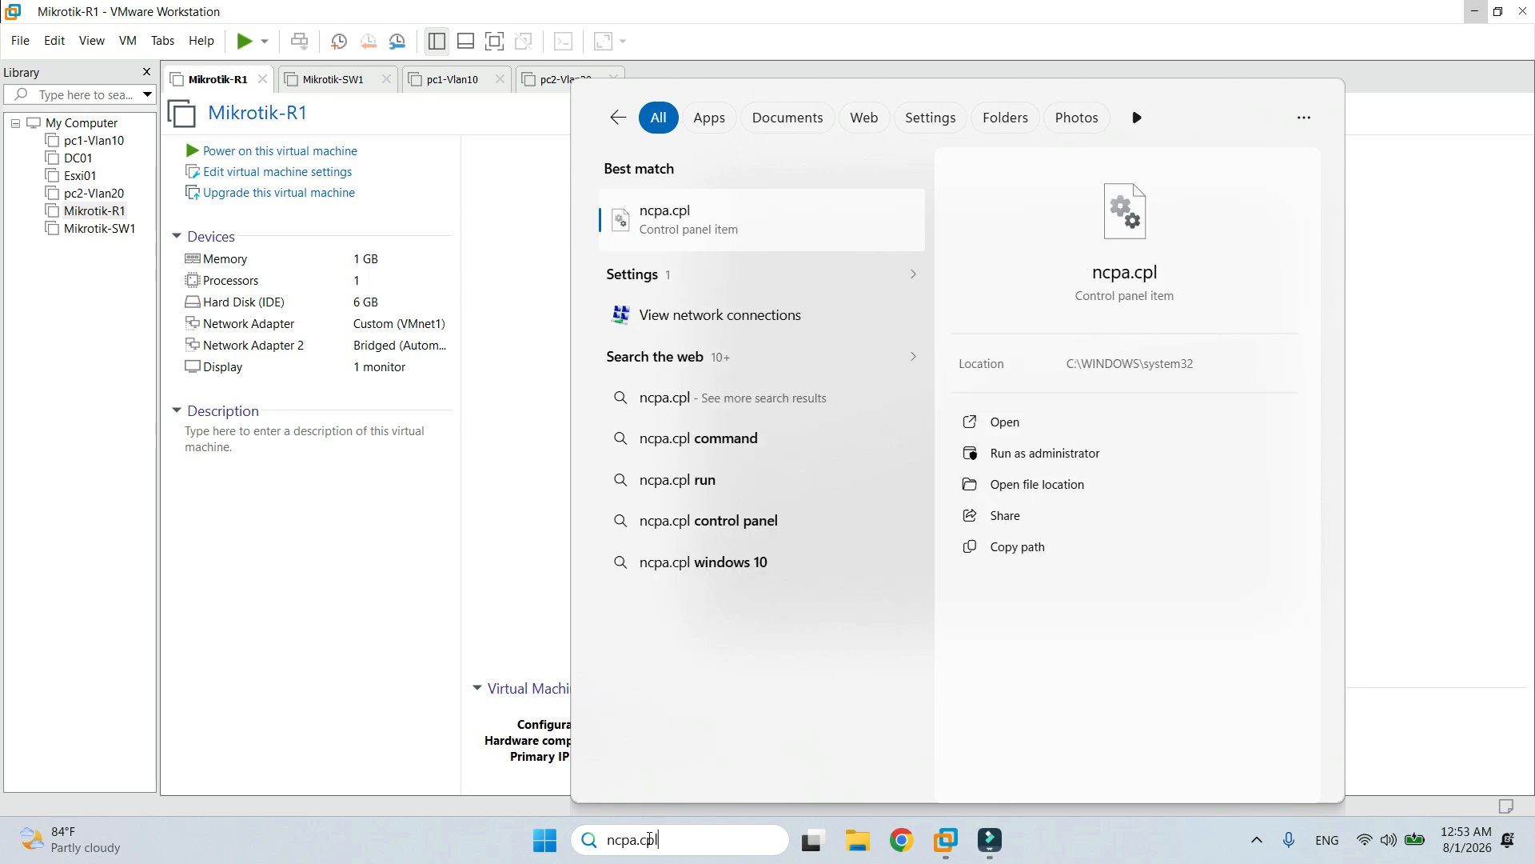
pyautogui.press('Return')
# Check the IPv4 address settings of VMware Network Adapter VMnet1, close its properties and minimize Network Connections.
pyautogui.click(400, 157)
pyautogui.rightClick(374, 146)
pyautogui.click(440, 349)
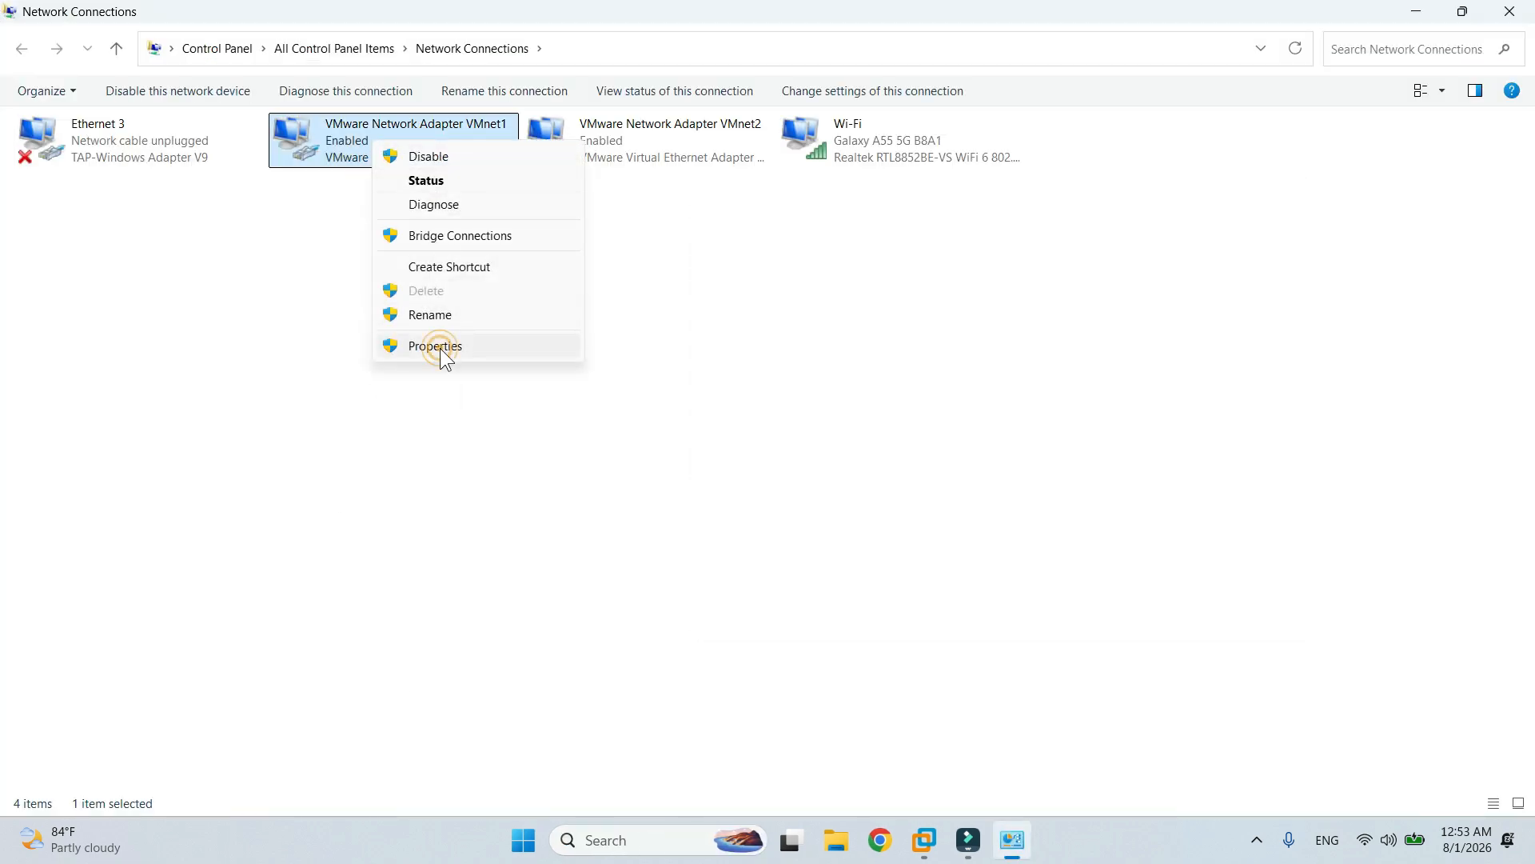
pyautogui.click(198, 324)
pyautogui.click(299, 408)
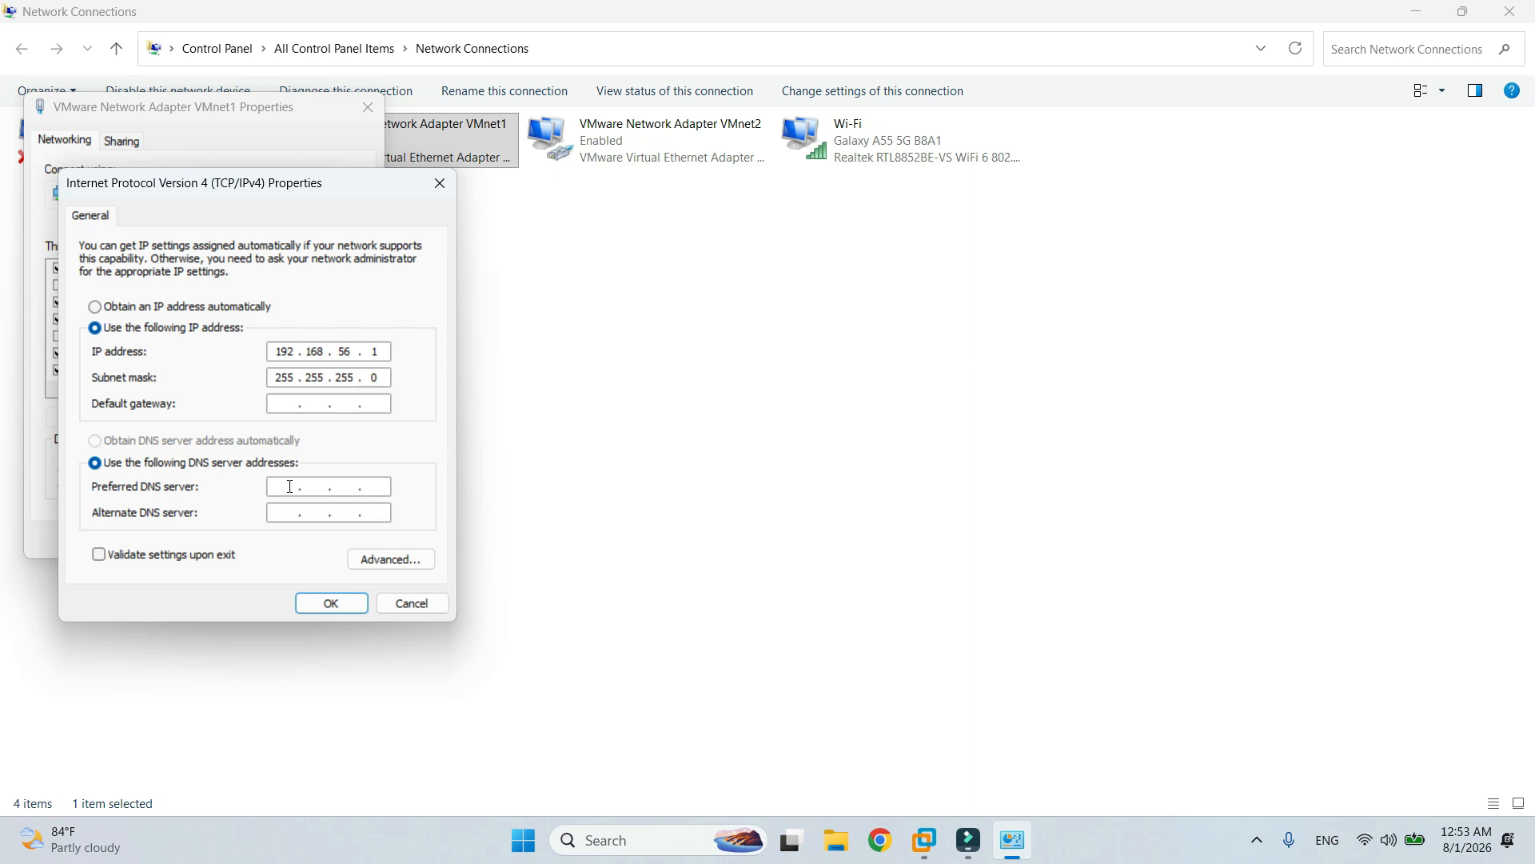
pyautogui.click(331, 601)
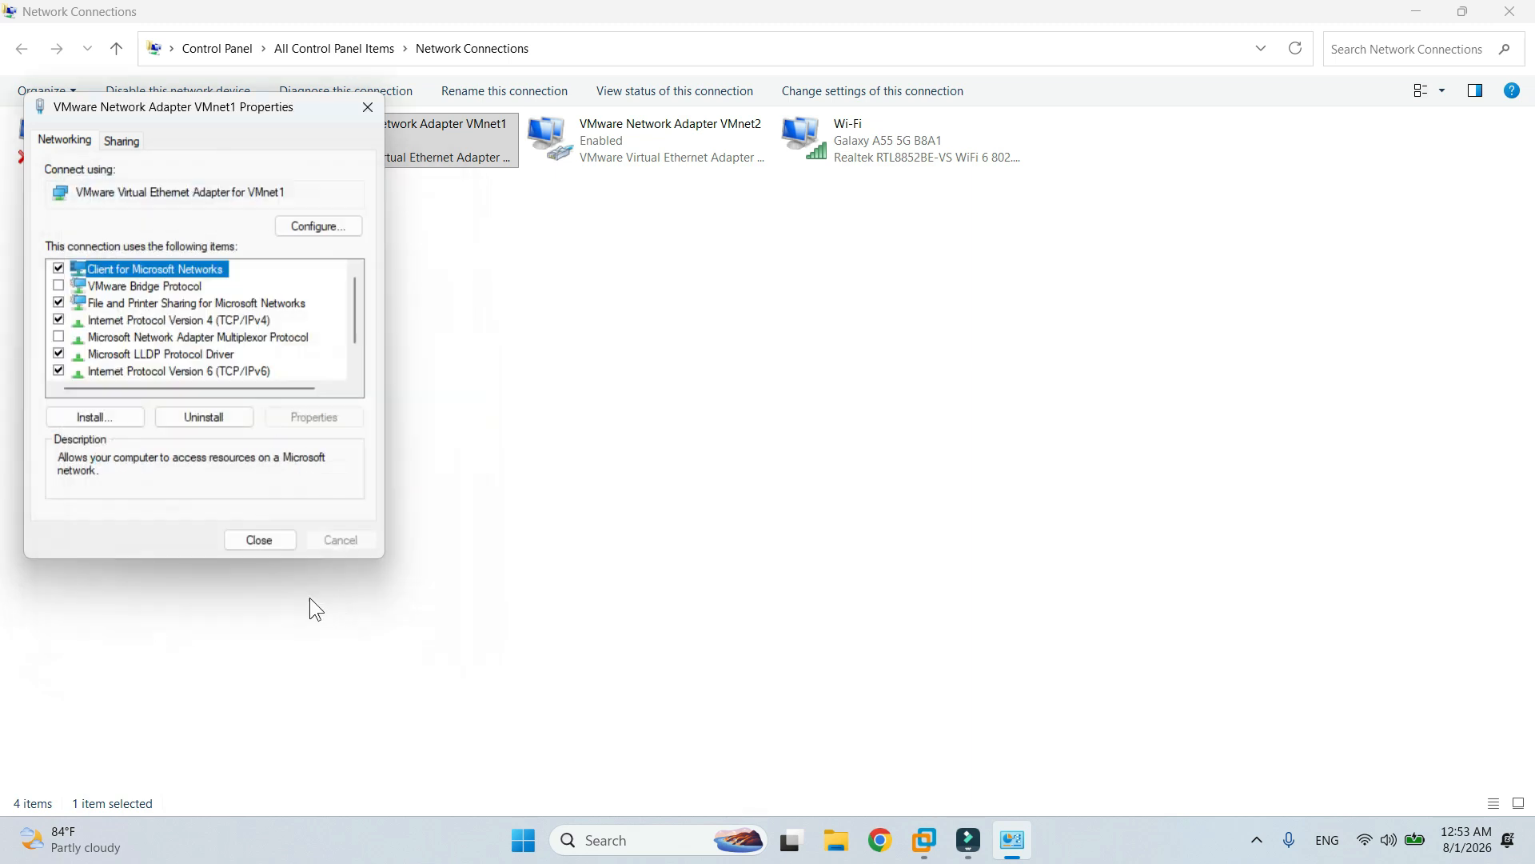
pyautogui.click(260, 541)
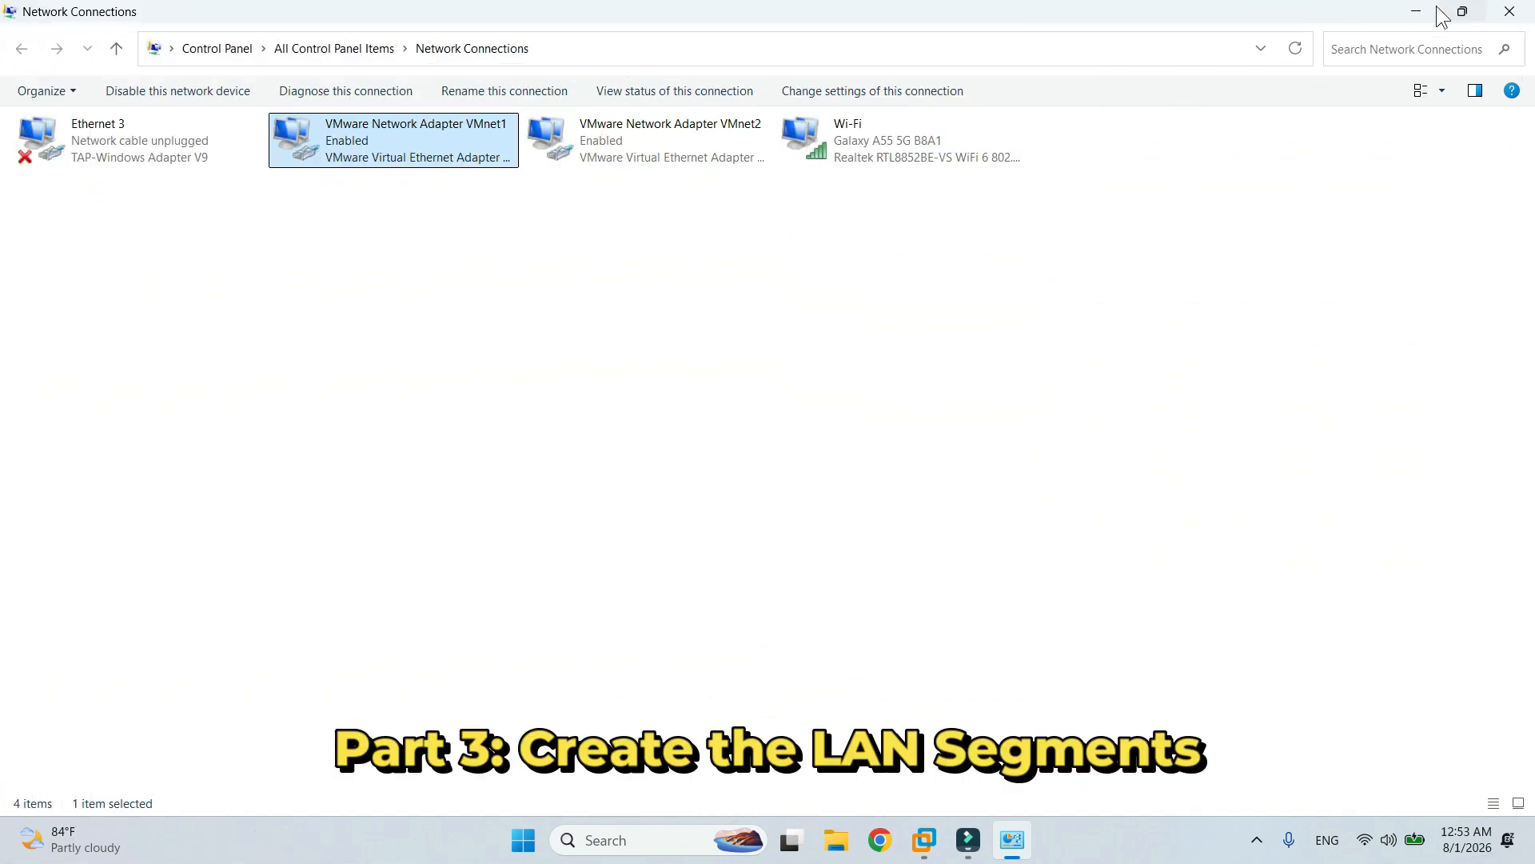
pyautogui.click(1420, 12)
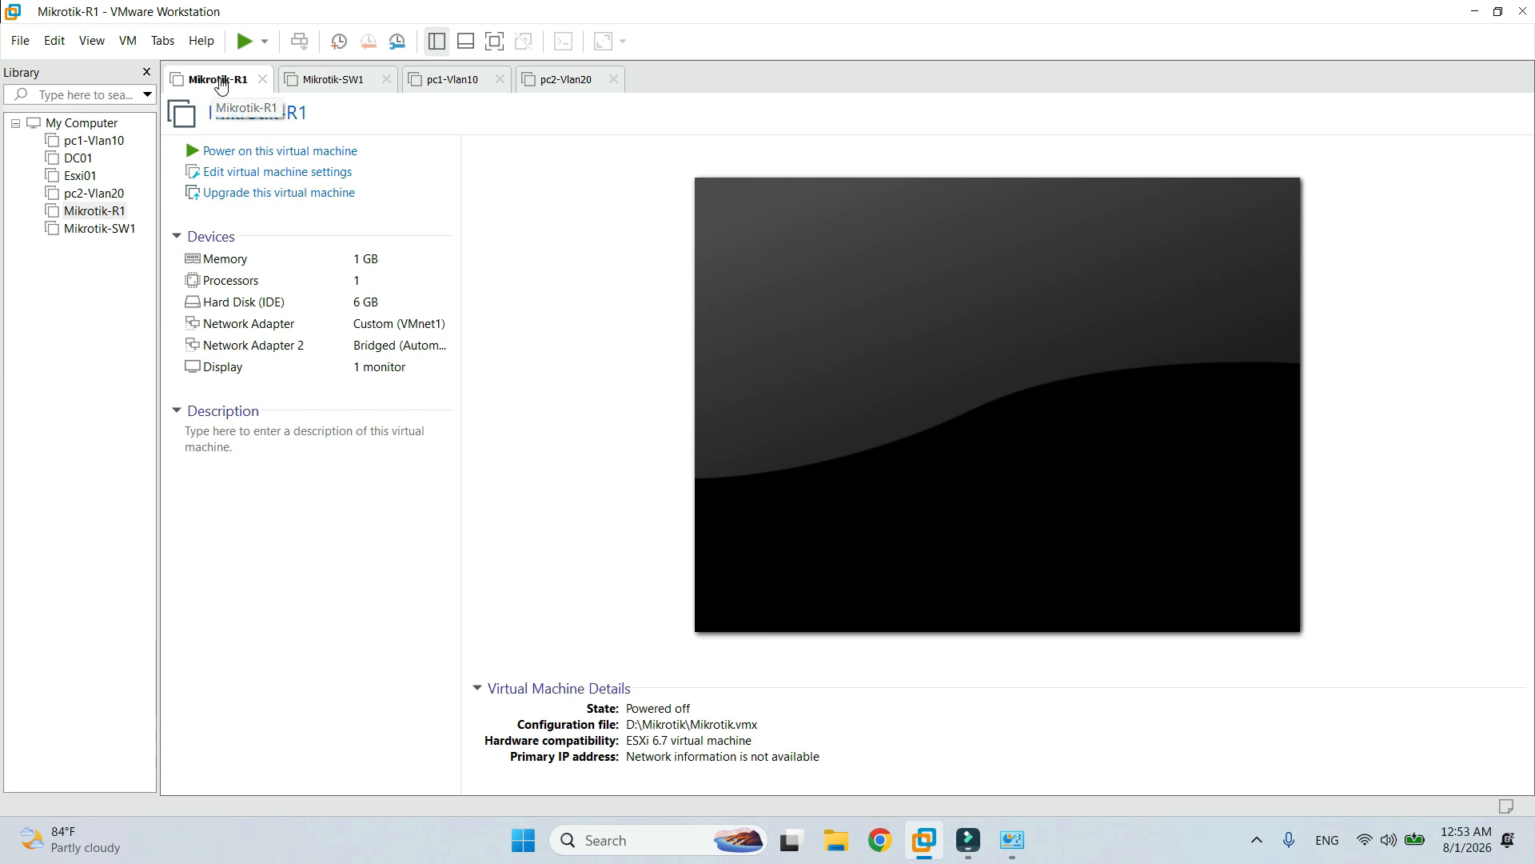
# Open the virtual machine settings of Mikrotik-R1 and display the options of Network Adapter 2.
pyautogui.rightClick(222, 86)
pyautogui.click(336, 369)
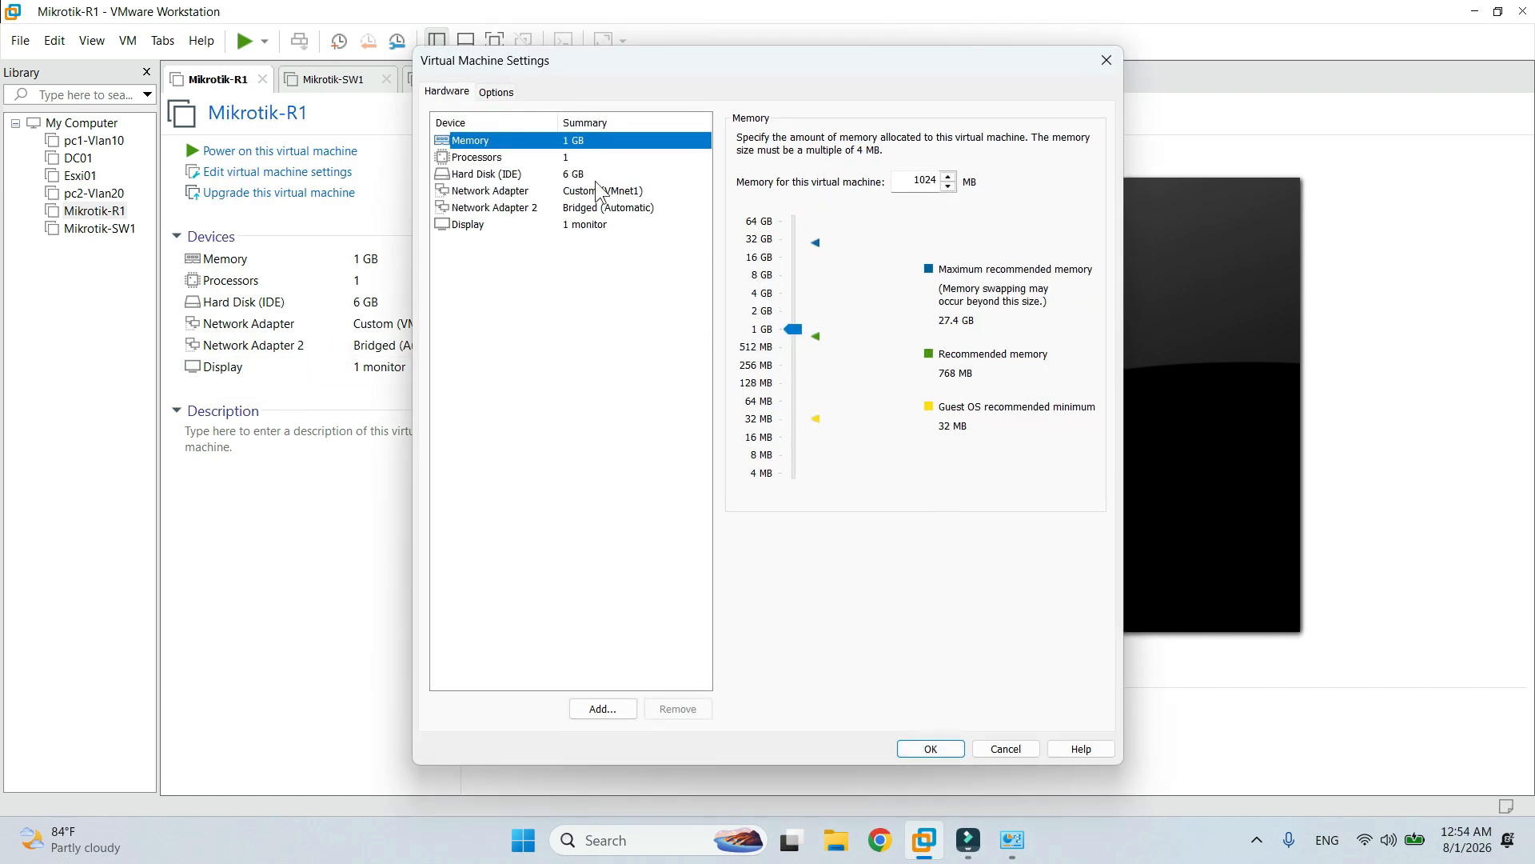
pyautogui.click(491, 192)
pyautogui.click(504, 208)
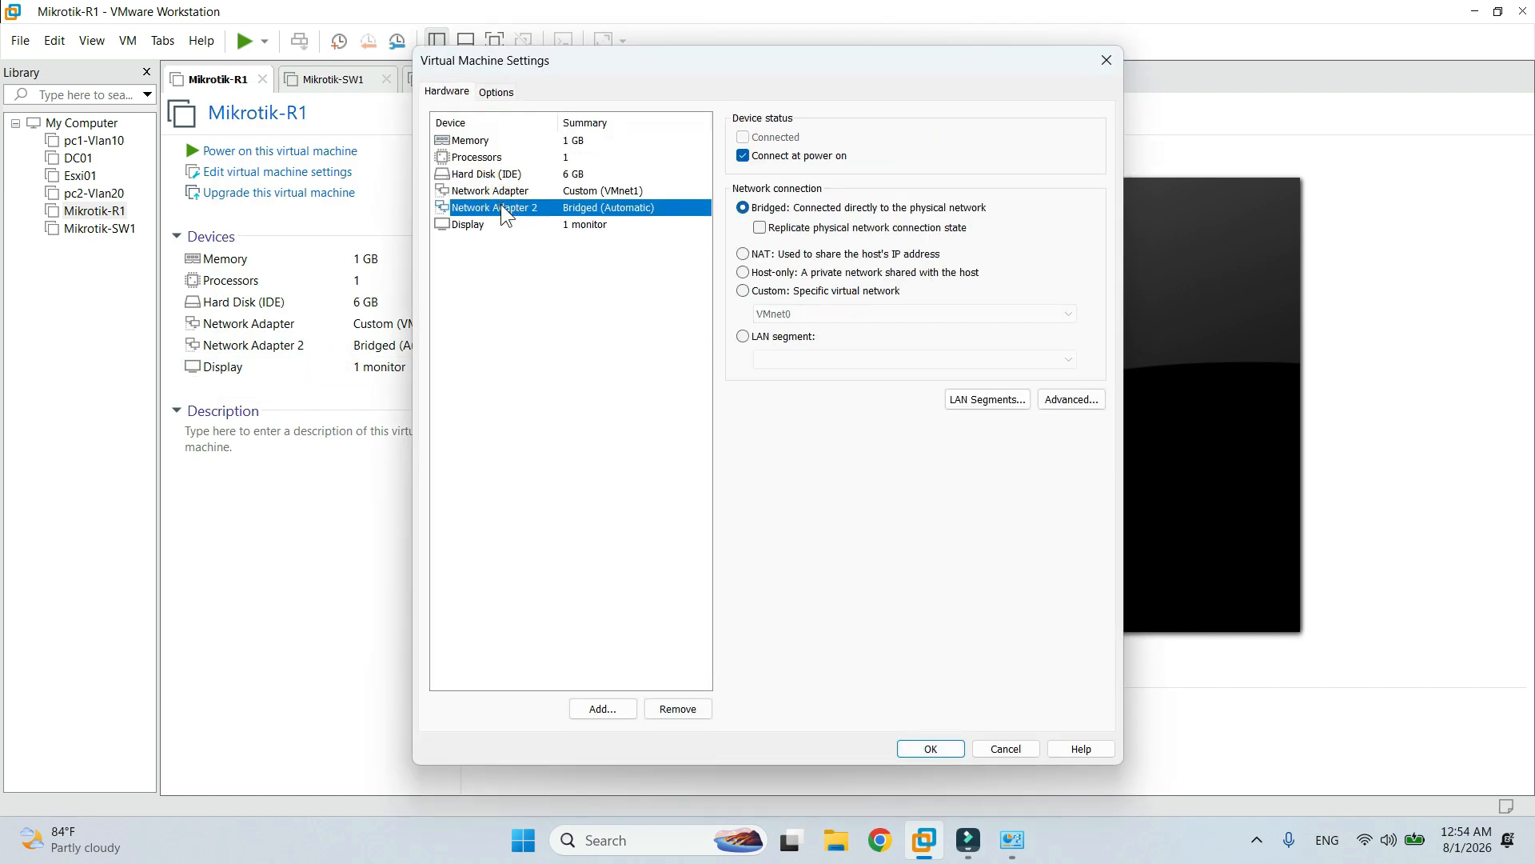
pyautogui.click(1072, 399)
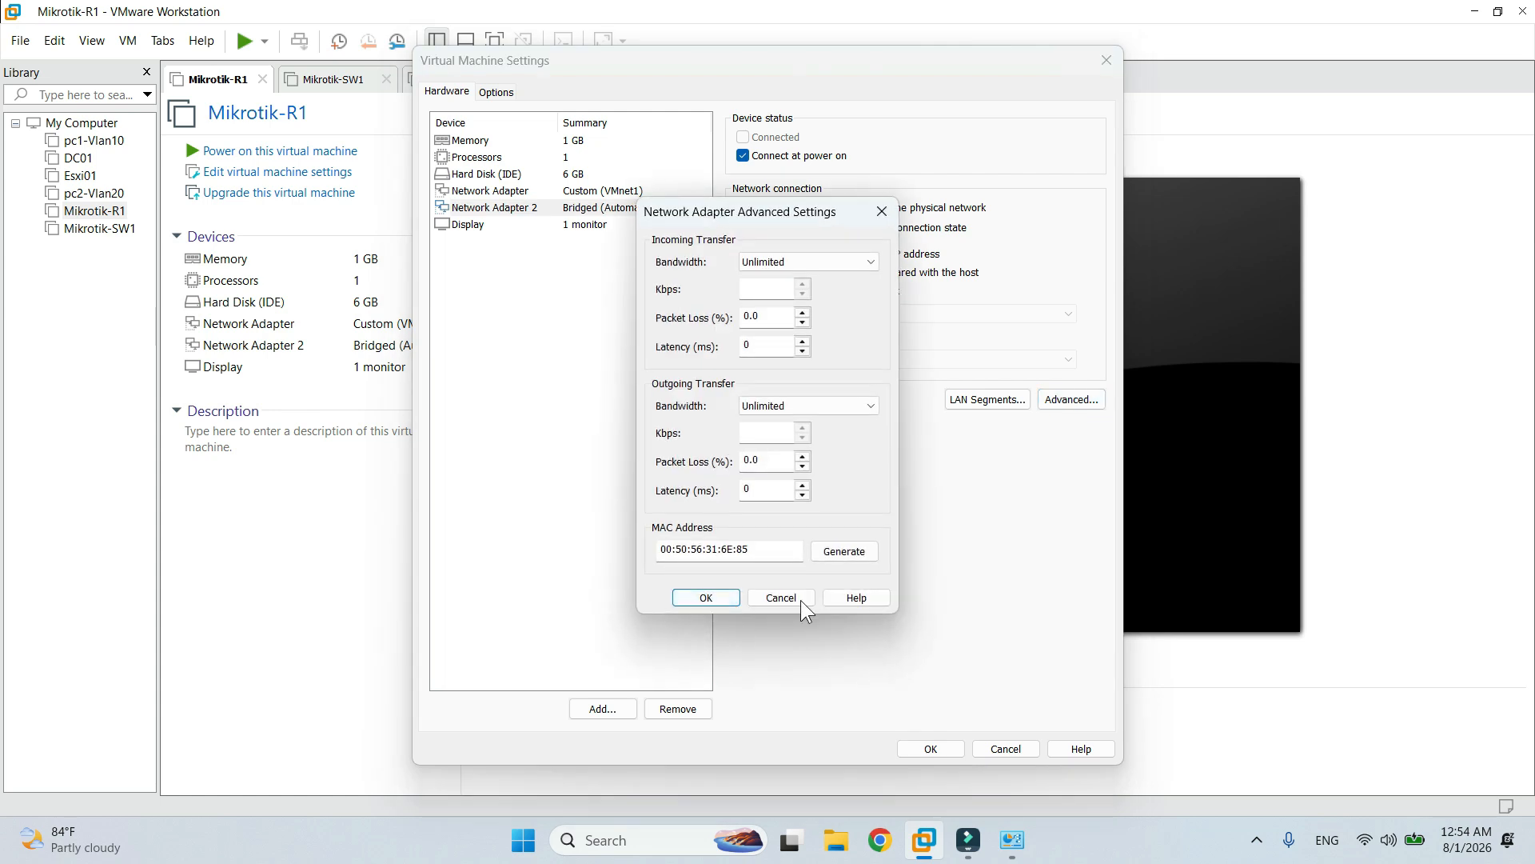
pyautogui.click(781, 598)
# Create three global LAN segments named TRUNK, Access-VLAN10 and Access-VLAN20.
pyautogui.click(987, 399)
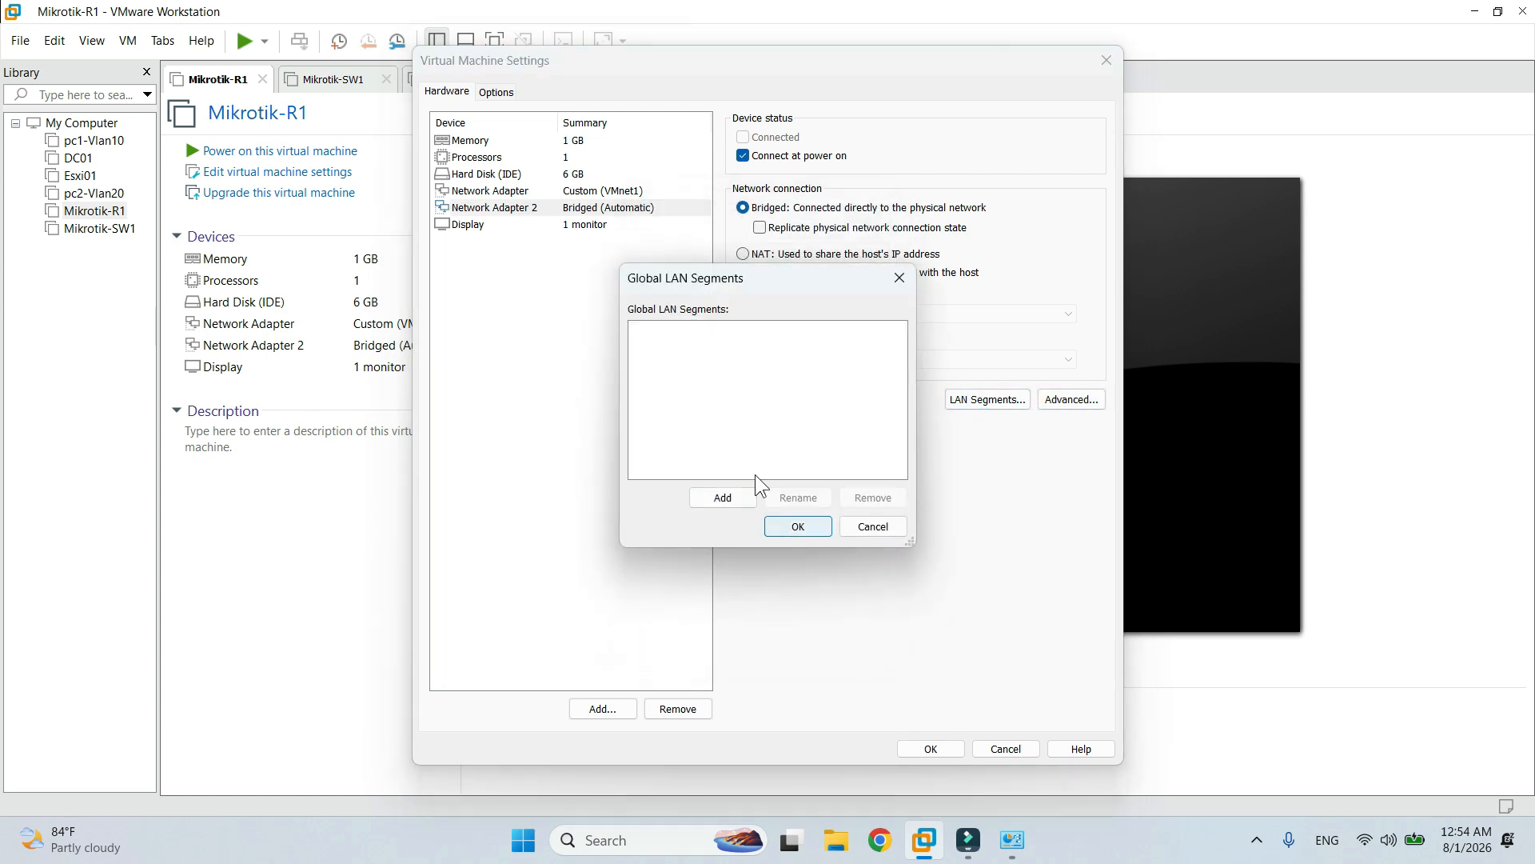
pyautogui.click(722, 496)
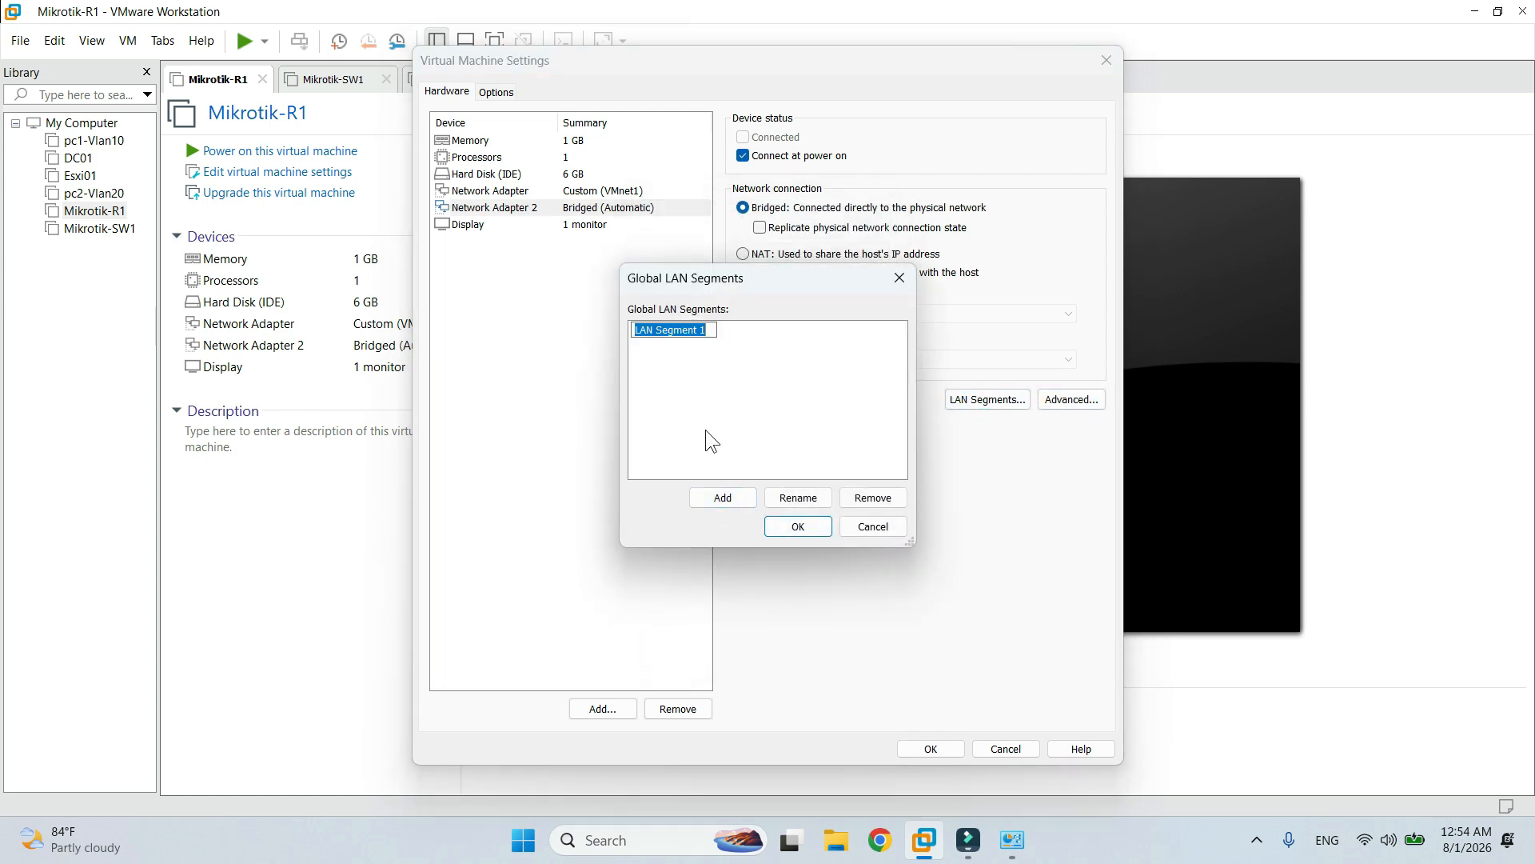
pyautogui.write('TRUNK')
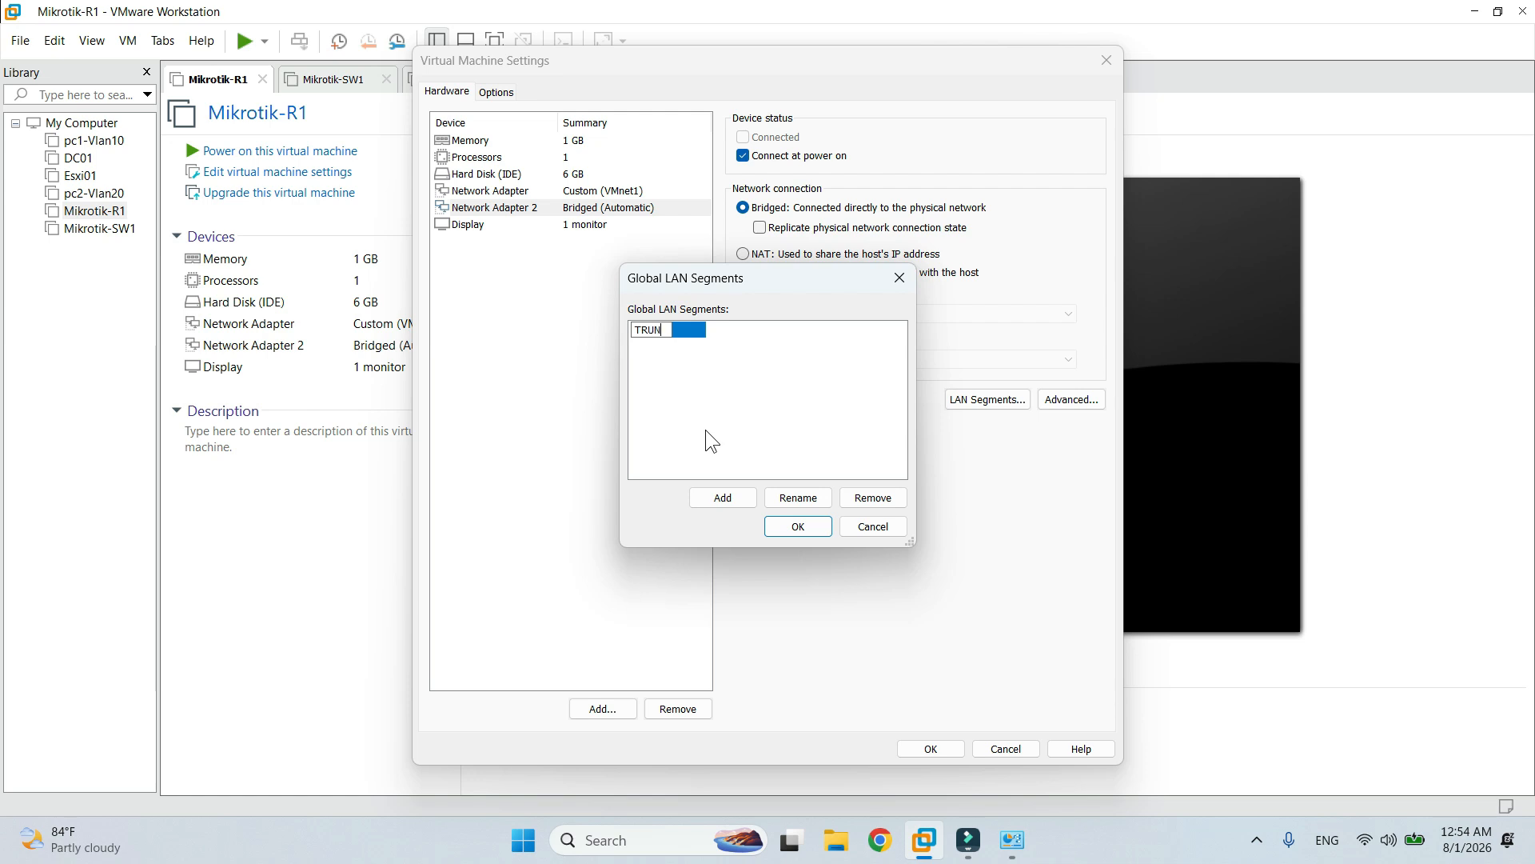
pyautogui.click(723, 500)
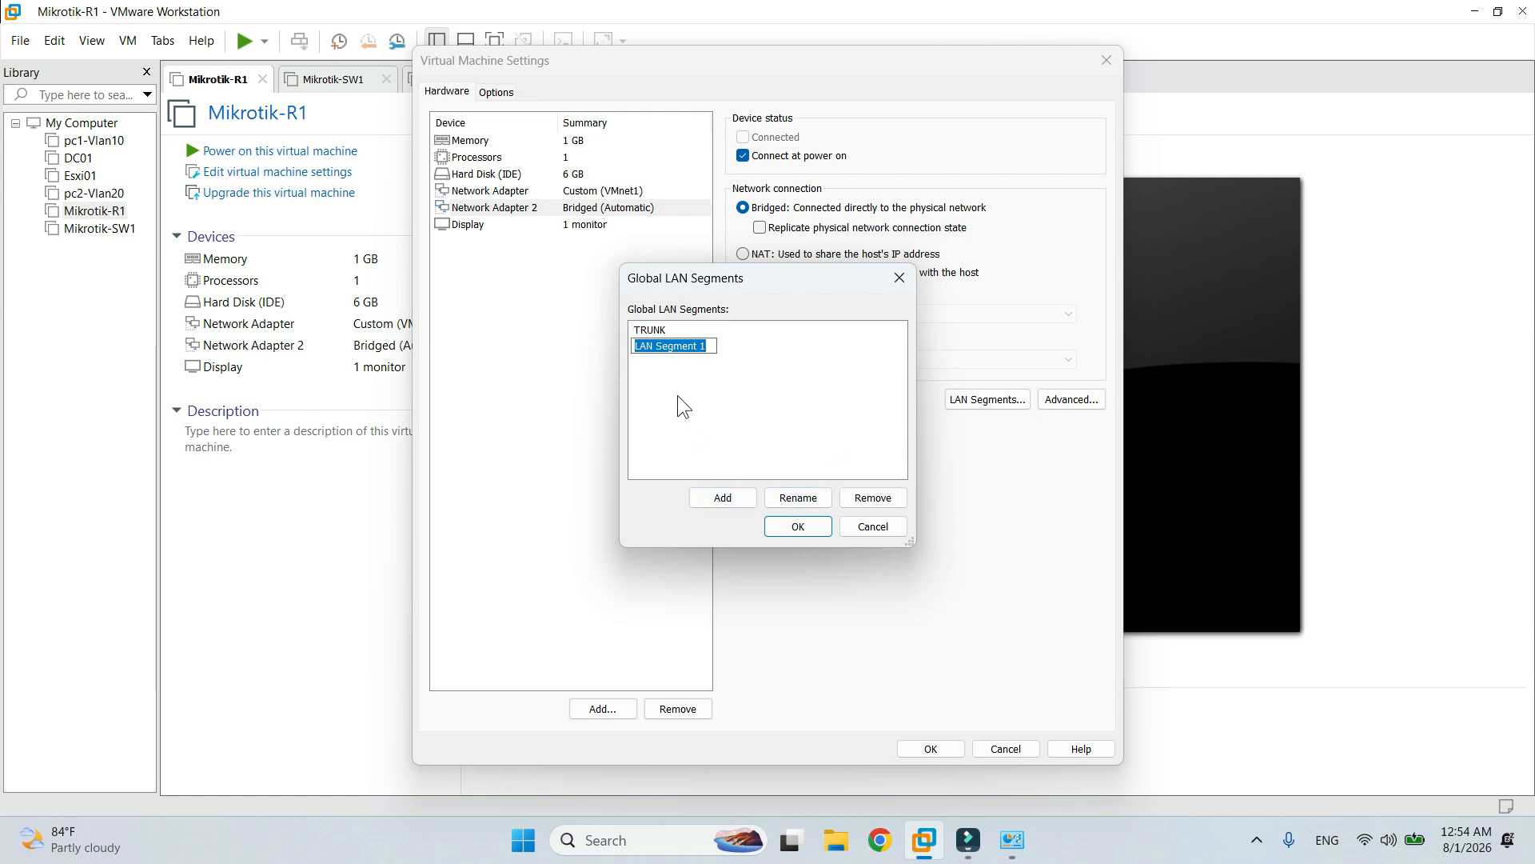
pyautogui.write('Access-VLAN10')
pyautogui.click(729, 497)
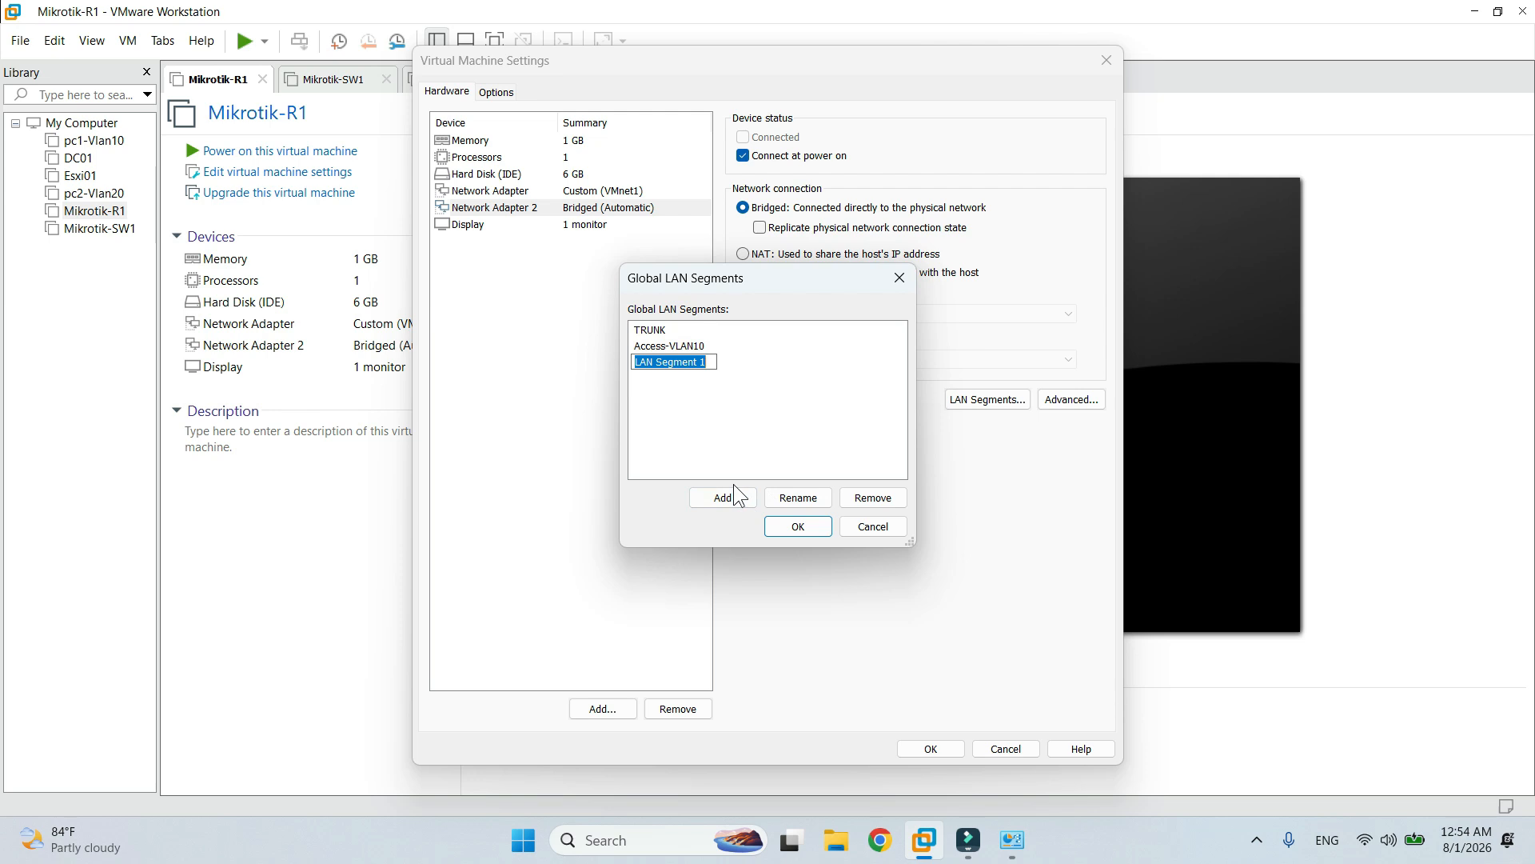
pyautogui.write('Access-VLAN20')
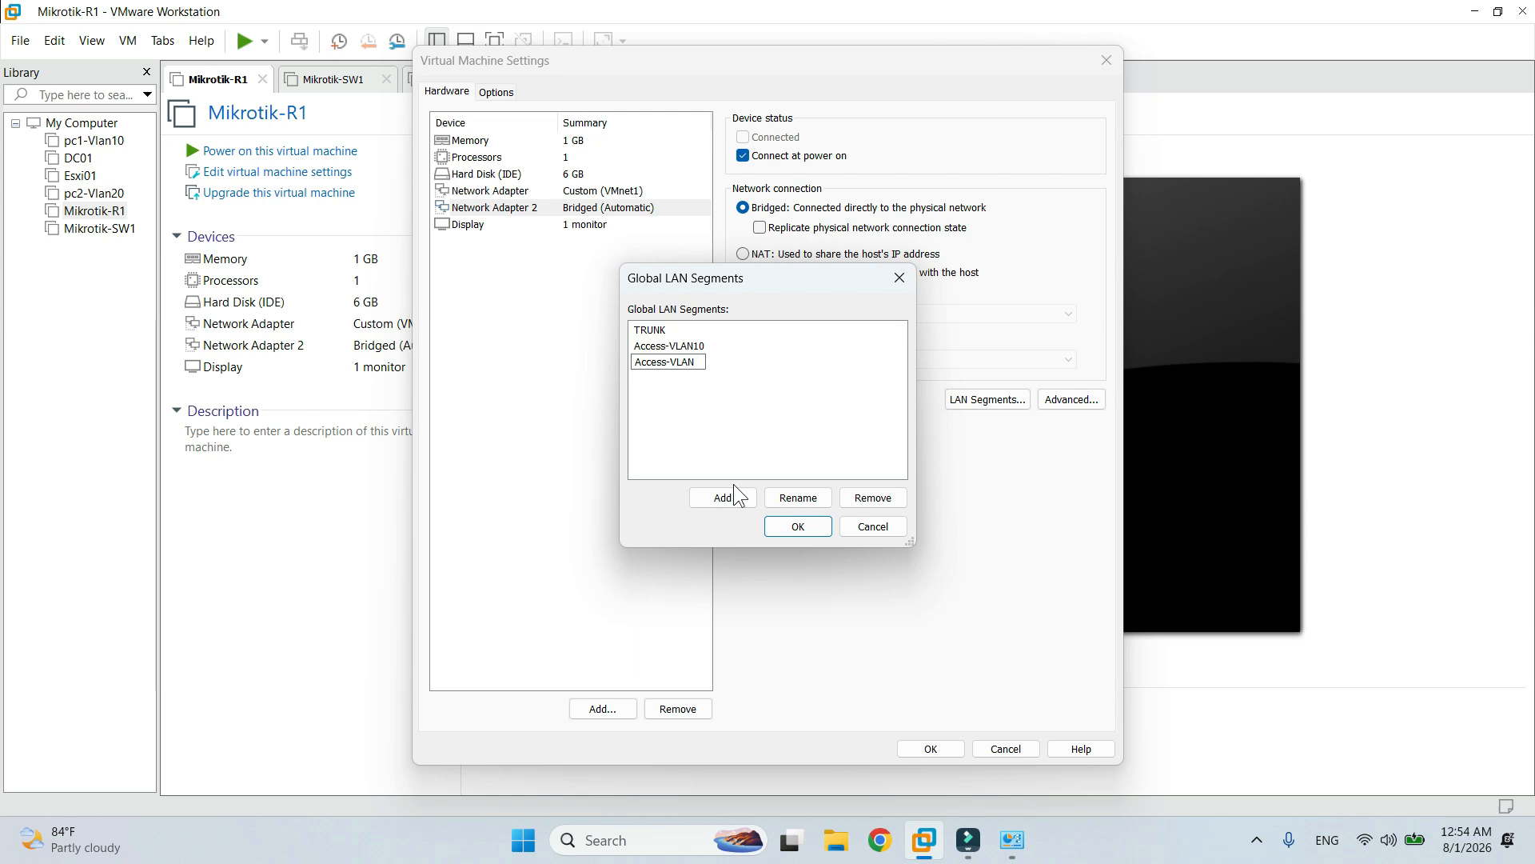
pyautogui.click(783, 528)
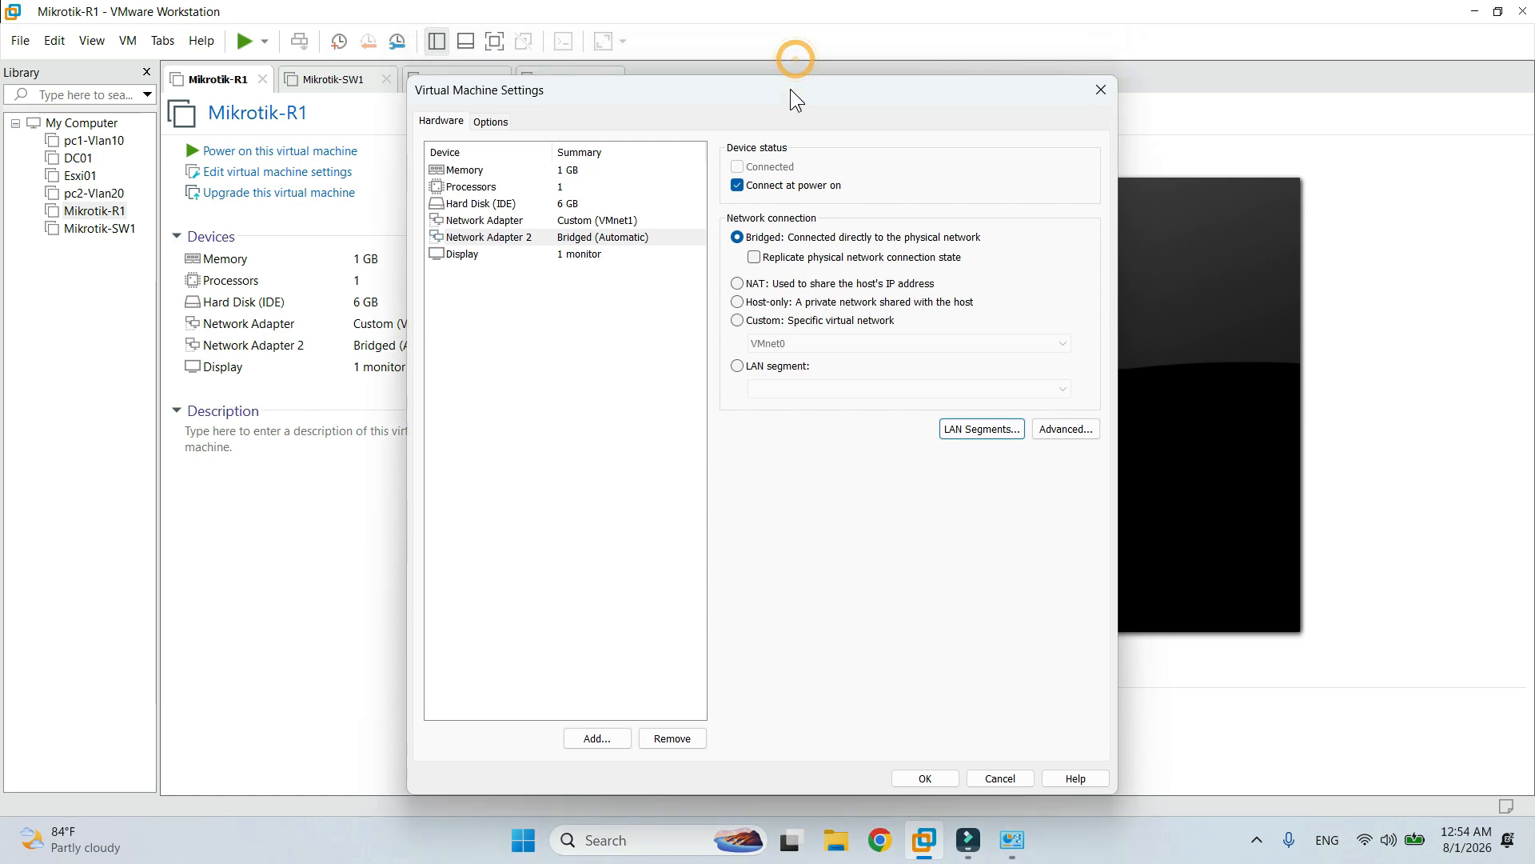
# Keep the first network adapter of Mikrotik-R1 on the custom virtual network VMnet1 (Host-only).
pyautogui.moveTo(796, 60); pyautogui.dragTo(747, 98)
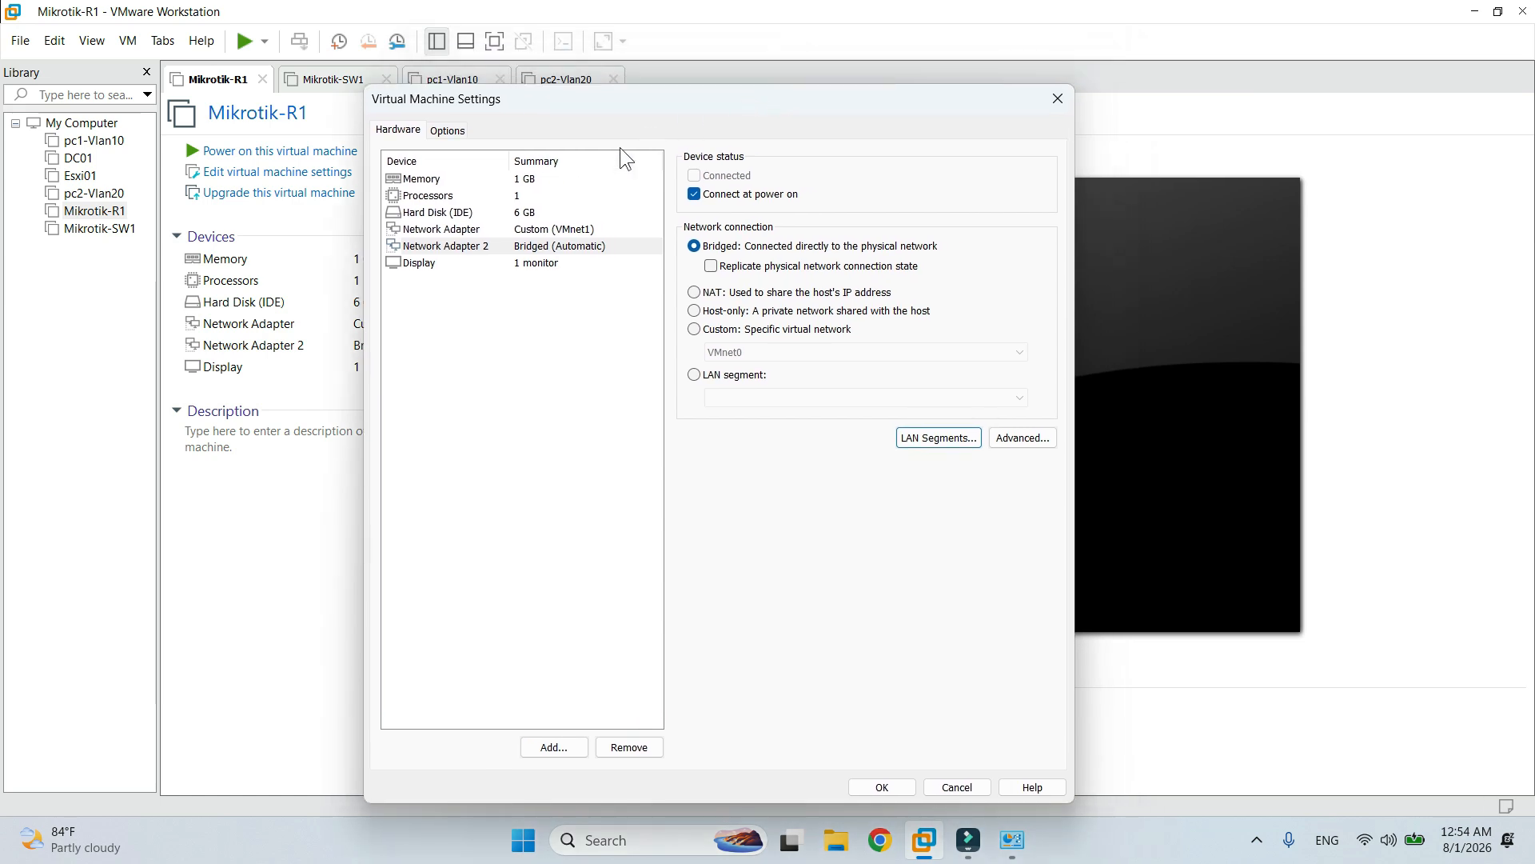
pyautogui.click(430, 230)
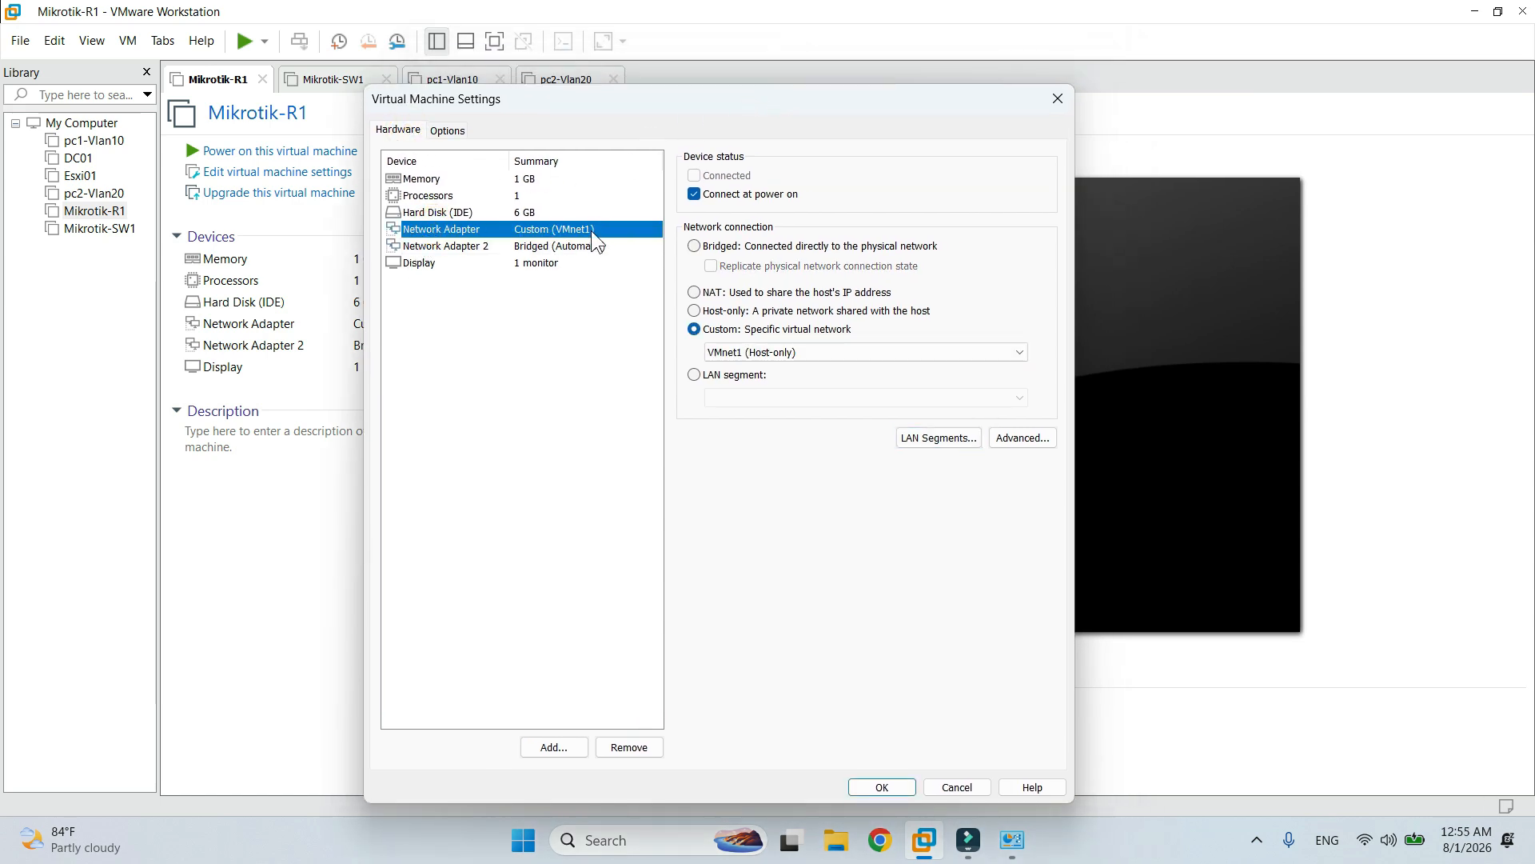
pyautogui.click(734, 353)
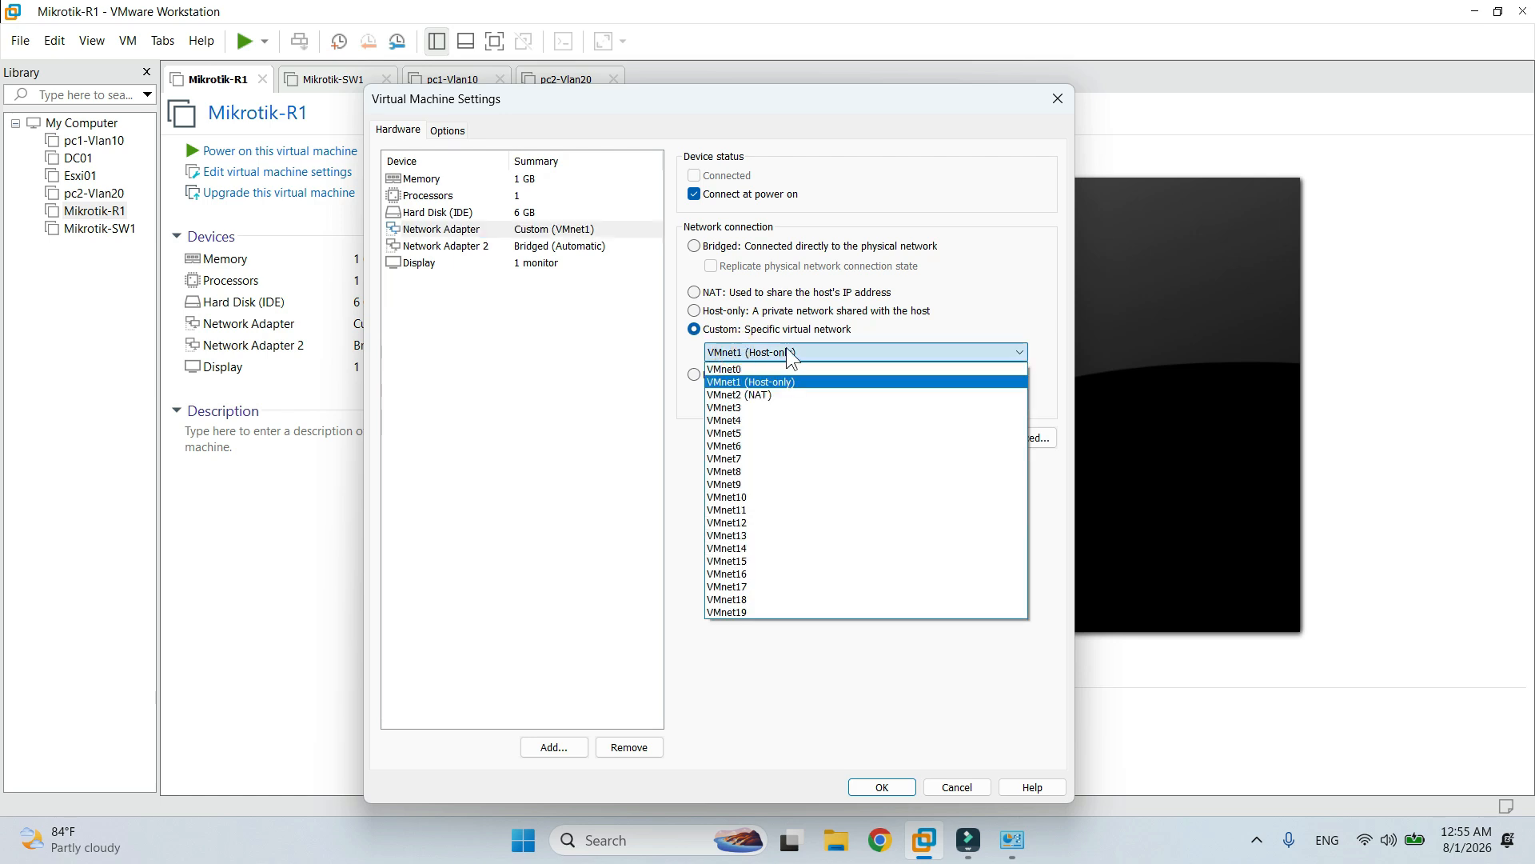
pyautogui.click(787, 353)
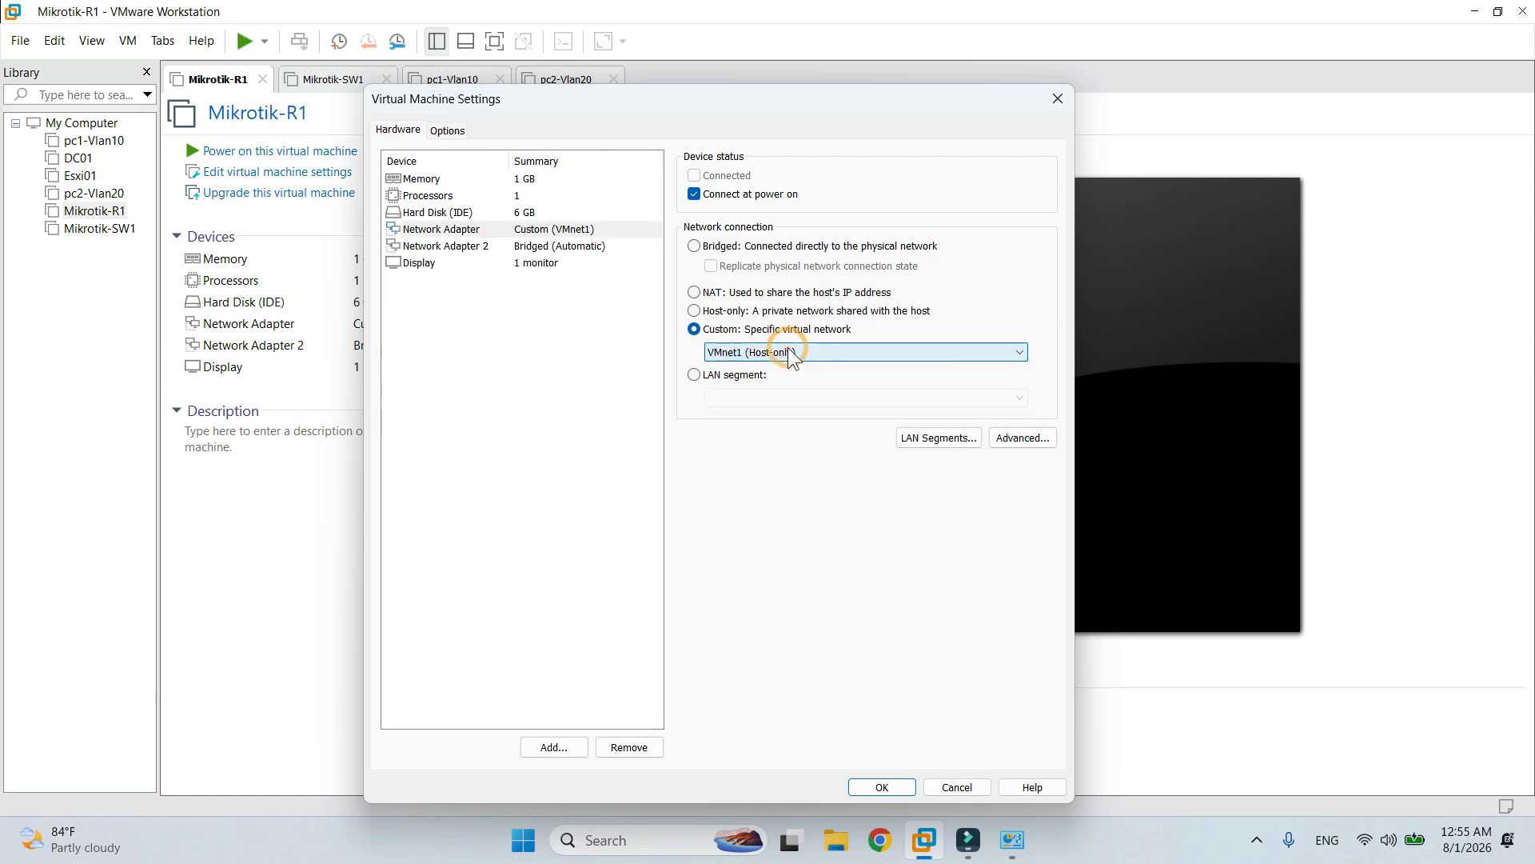
# Connect Network Adapter 2 of Mikrotik-R1 to the LAN segment TRUNK.
pyautogui.click(485, 248)
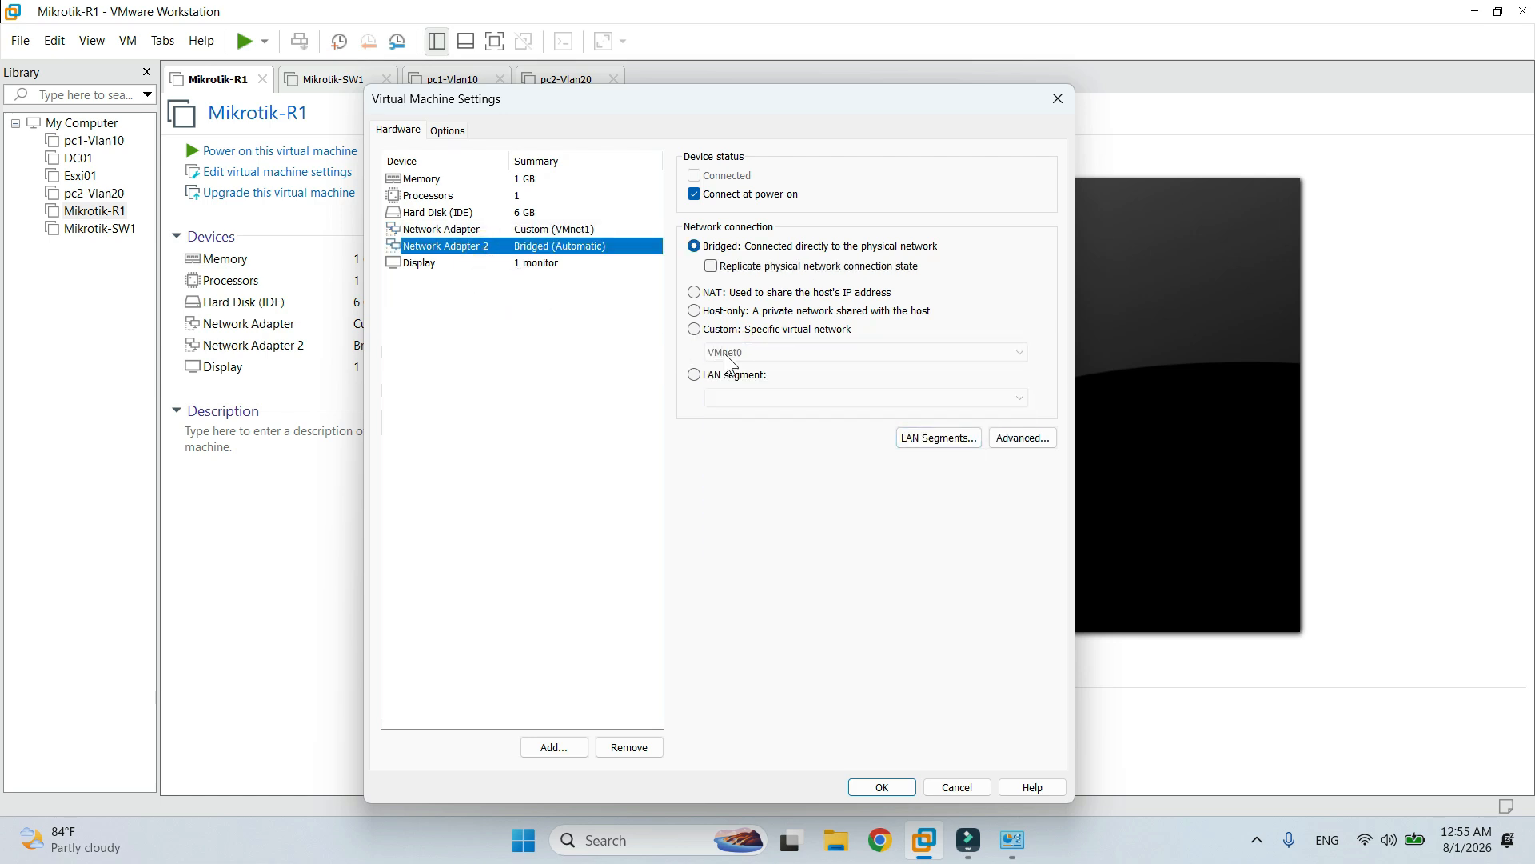
pyautogui.click(724, 375)
pyautogui.click(790, 400)
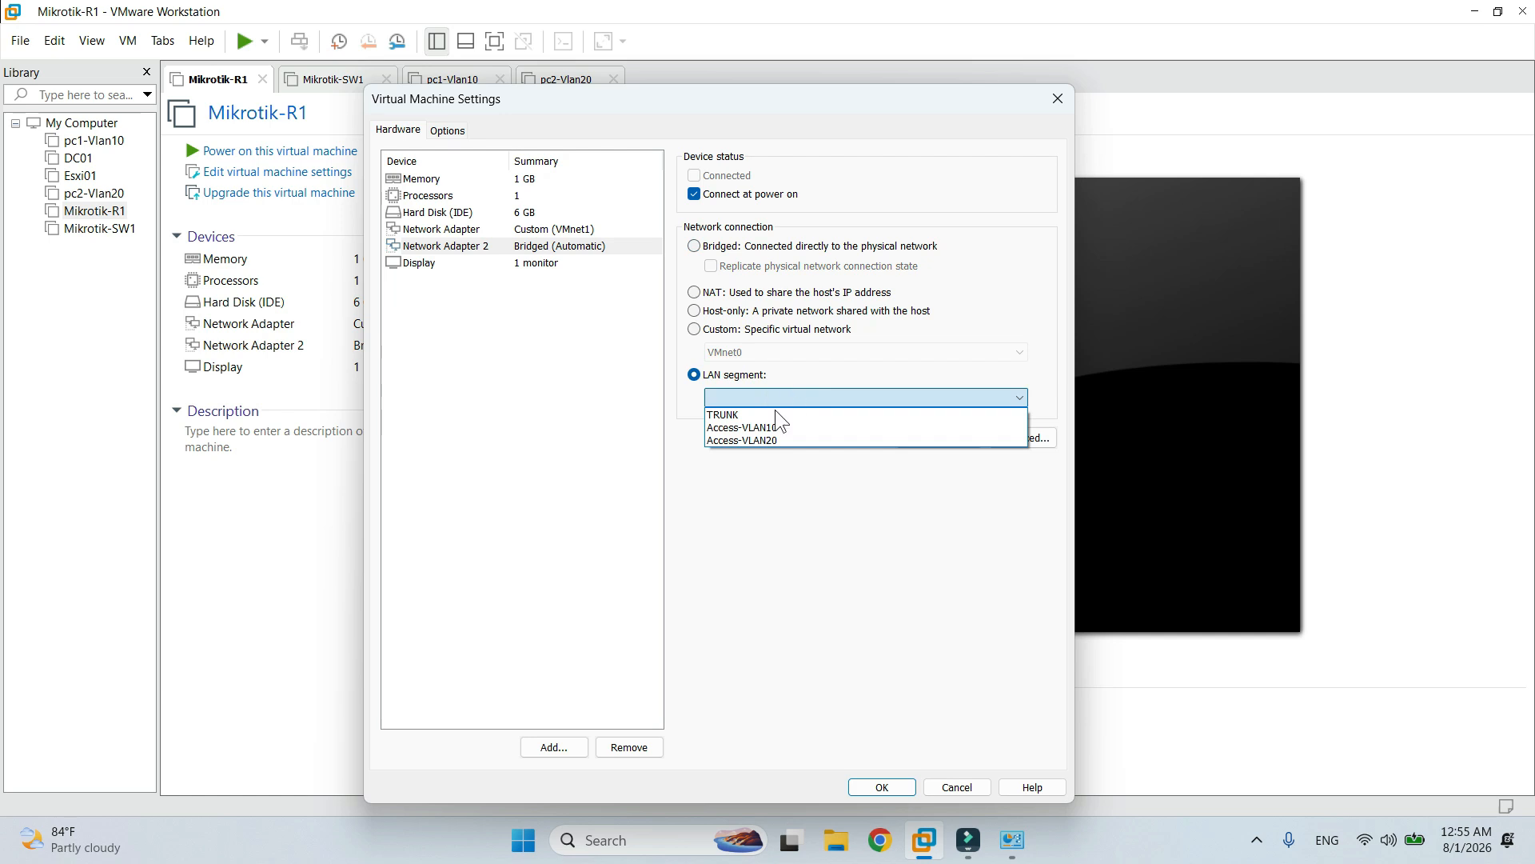
pyautogui.click(772, 415)
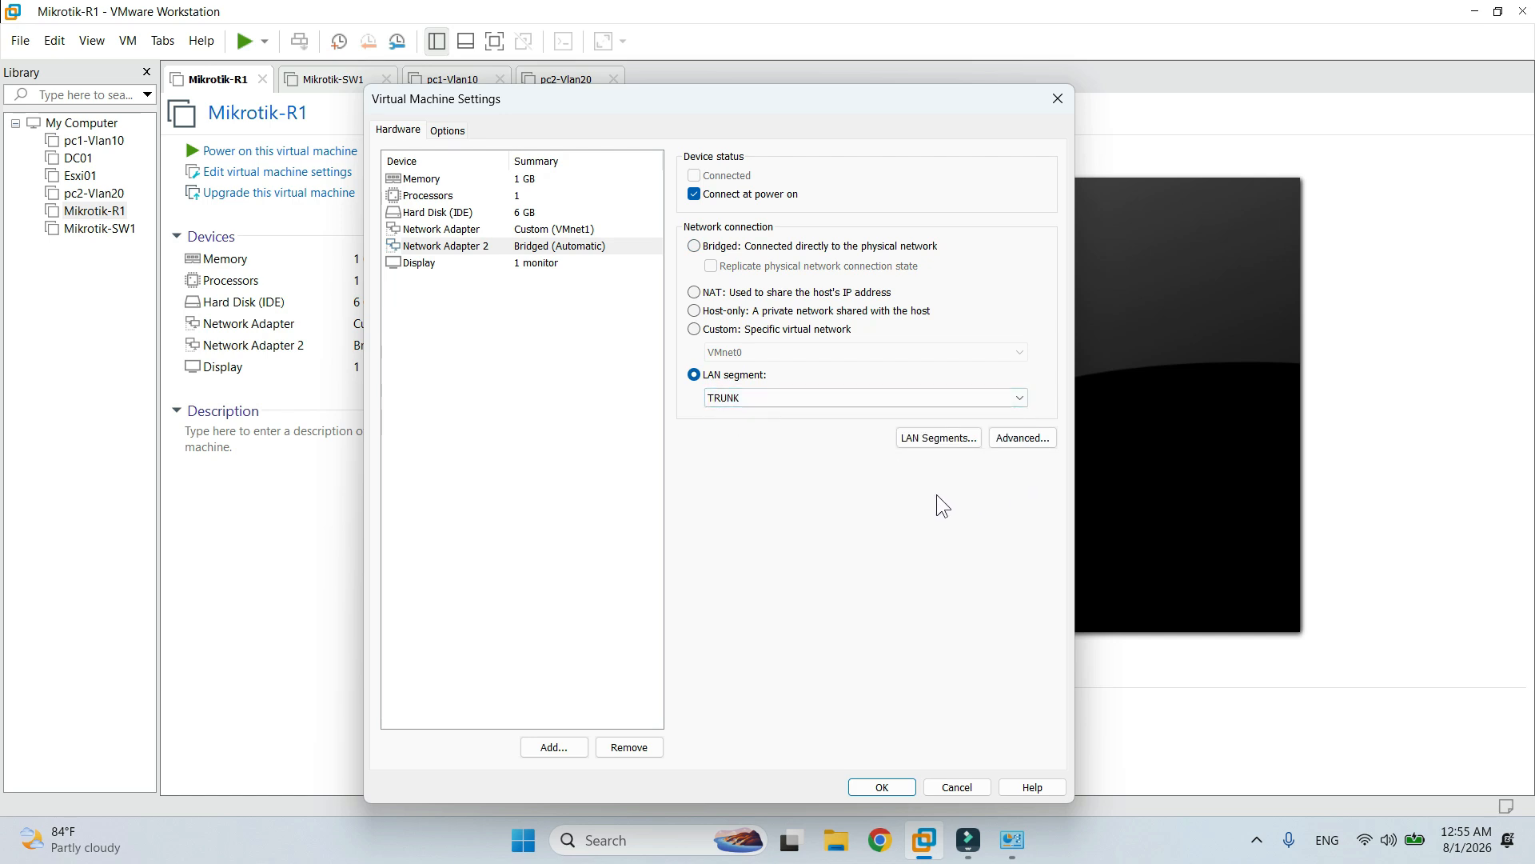
# Check the MAC address of Network Adapter 2 without changing it and save the Mikrotik-R1 virtual machine settings.
pyautogui.click(1023, 438)
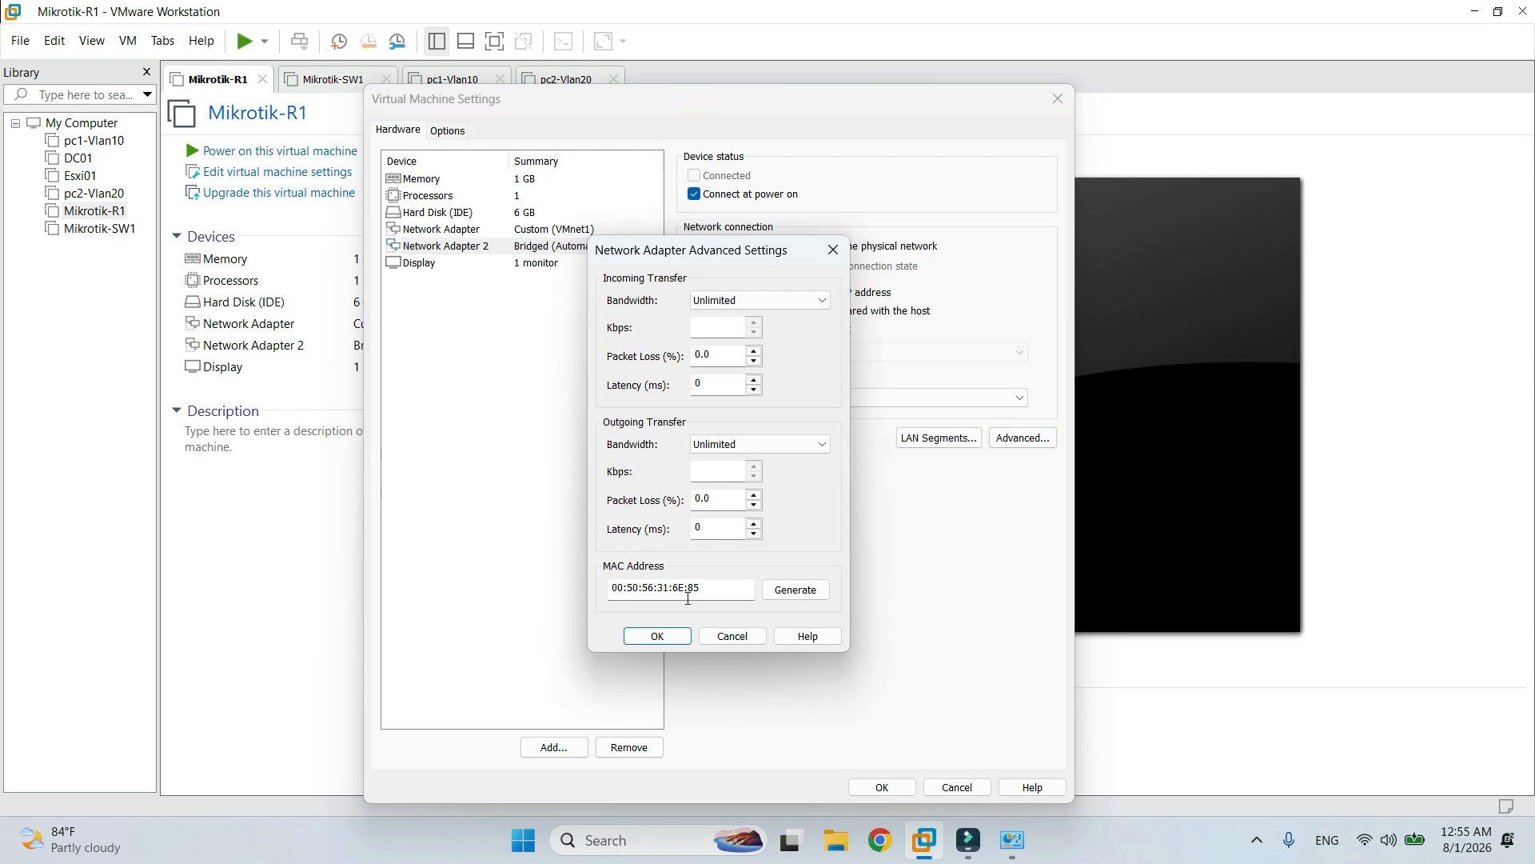
pyautogui.doubleClick(708, 587)
pyautogui.click(733, 638)
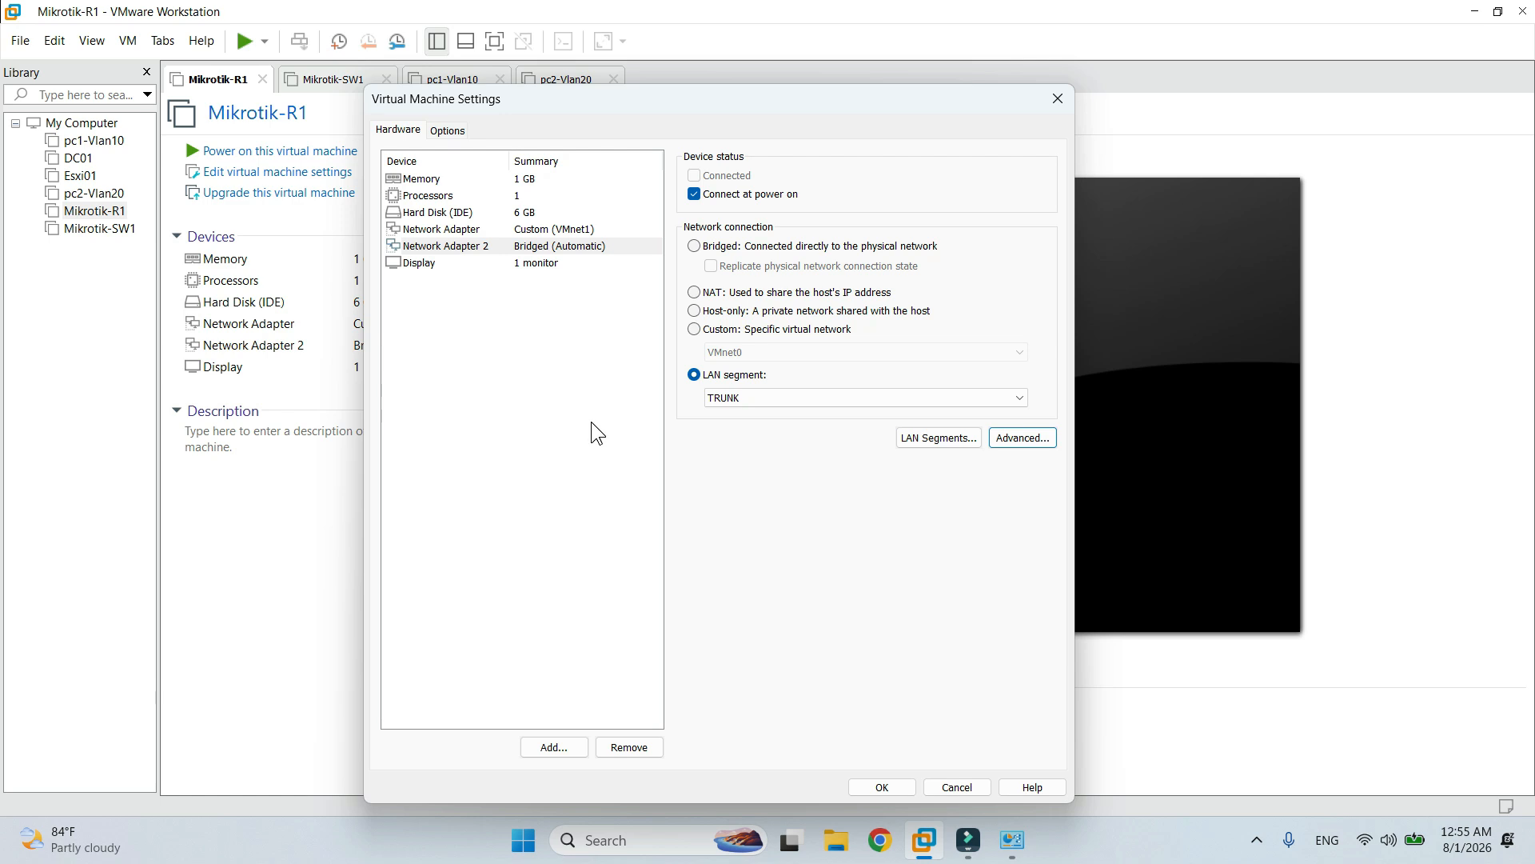
pyautogui.click(882, 788)
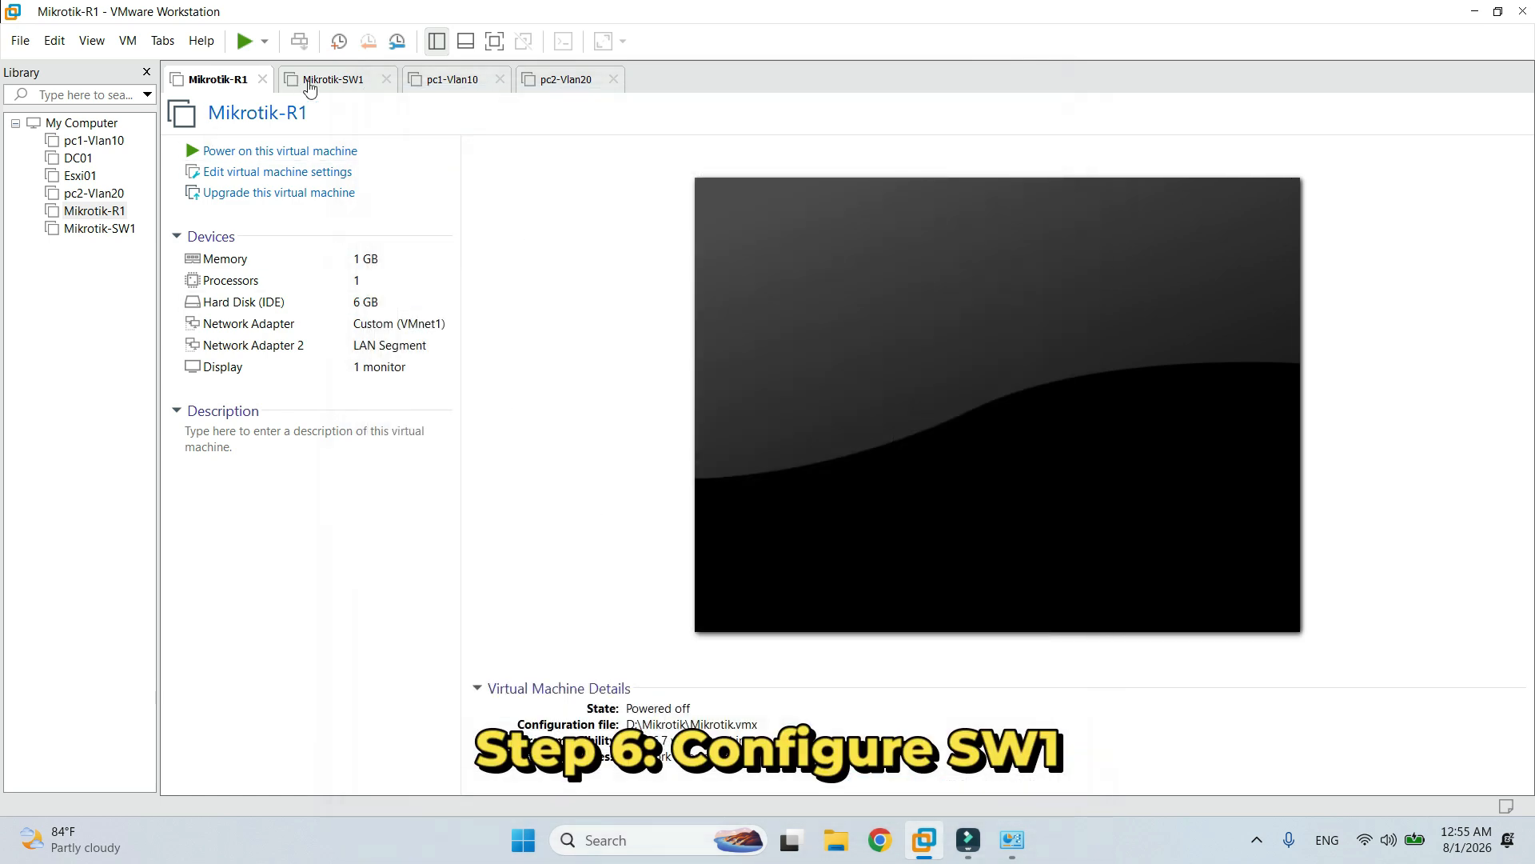
# Open the virtual machine settings of Mikrotik-SW1 and connect Network Adapter 2 to the LAN segment TRUNK.
pyautogui.click(340, 79)
pyautogui.rightClick(349, 74)
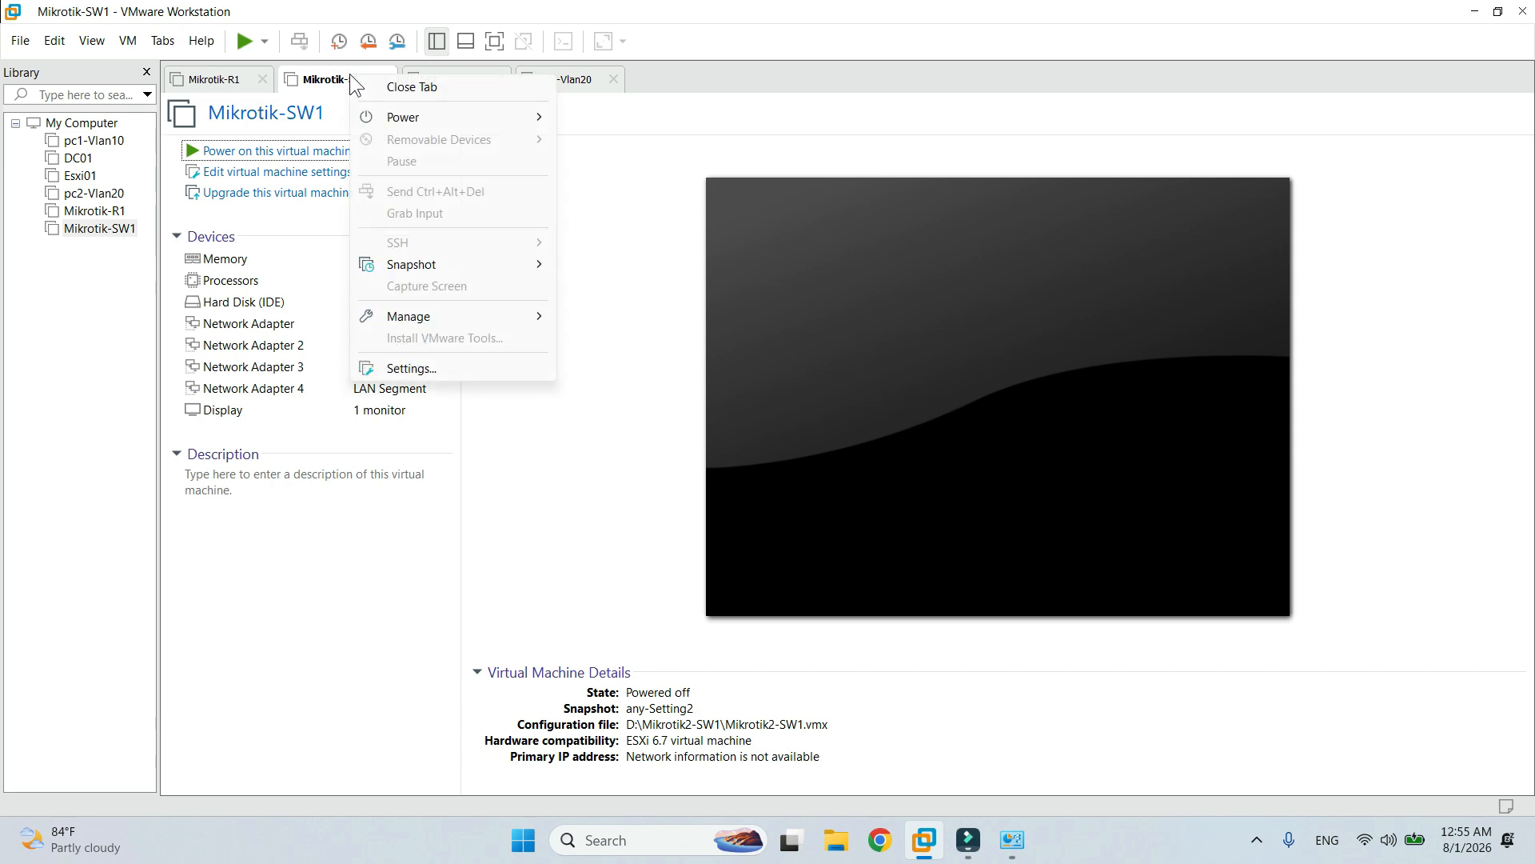
pyautogui.click(480, 369)
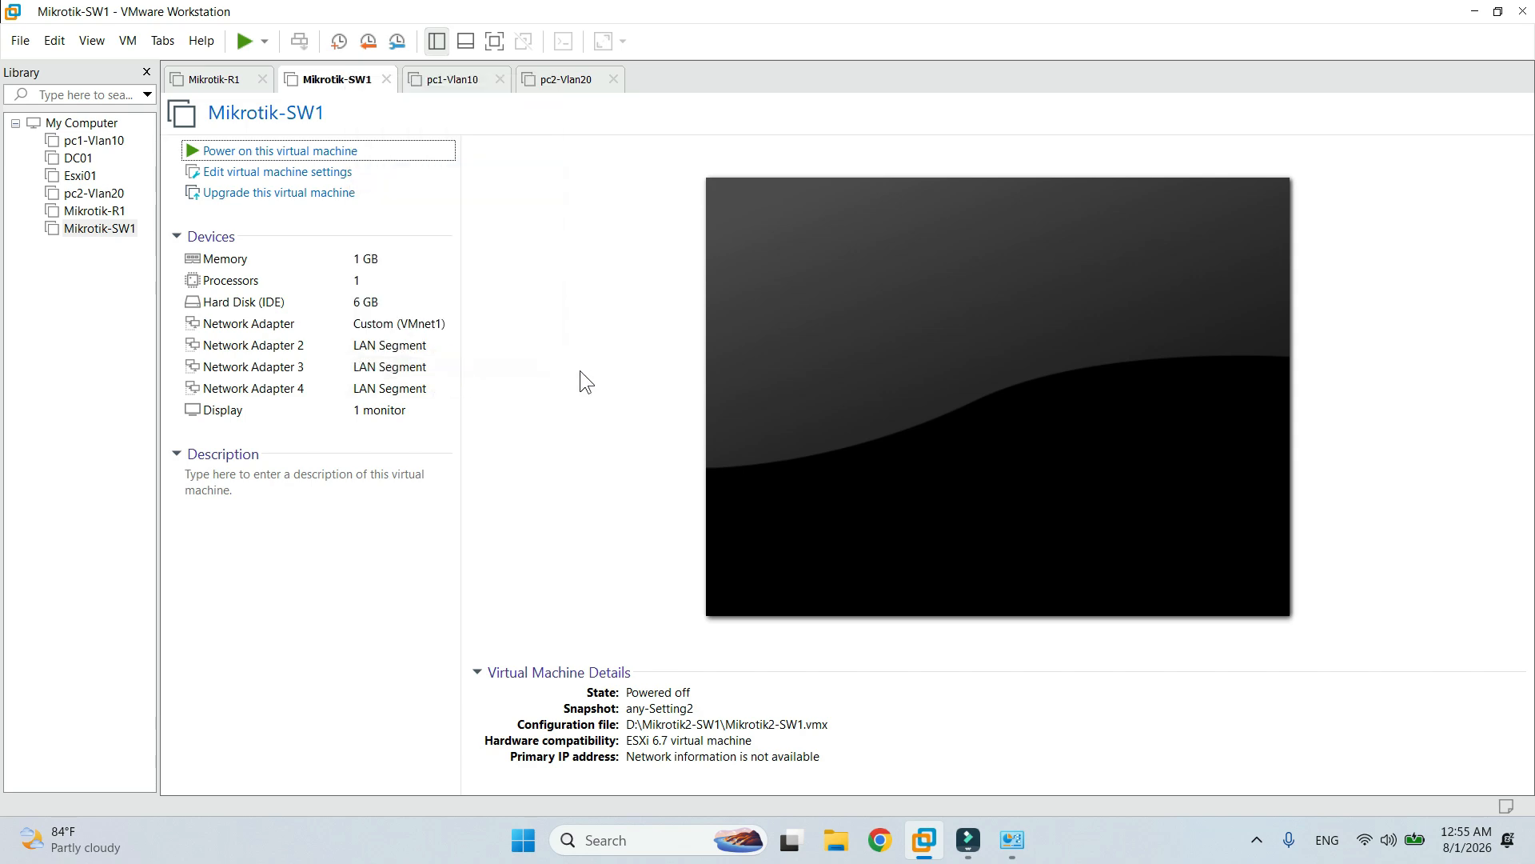
pyautogui.click(599, 192)
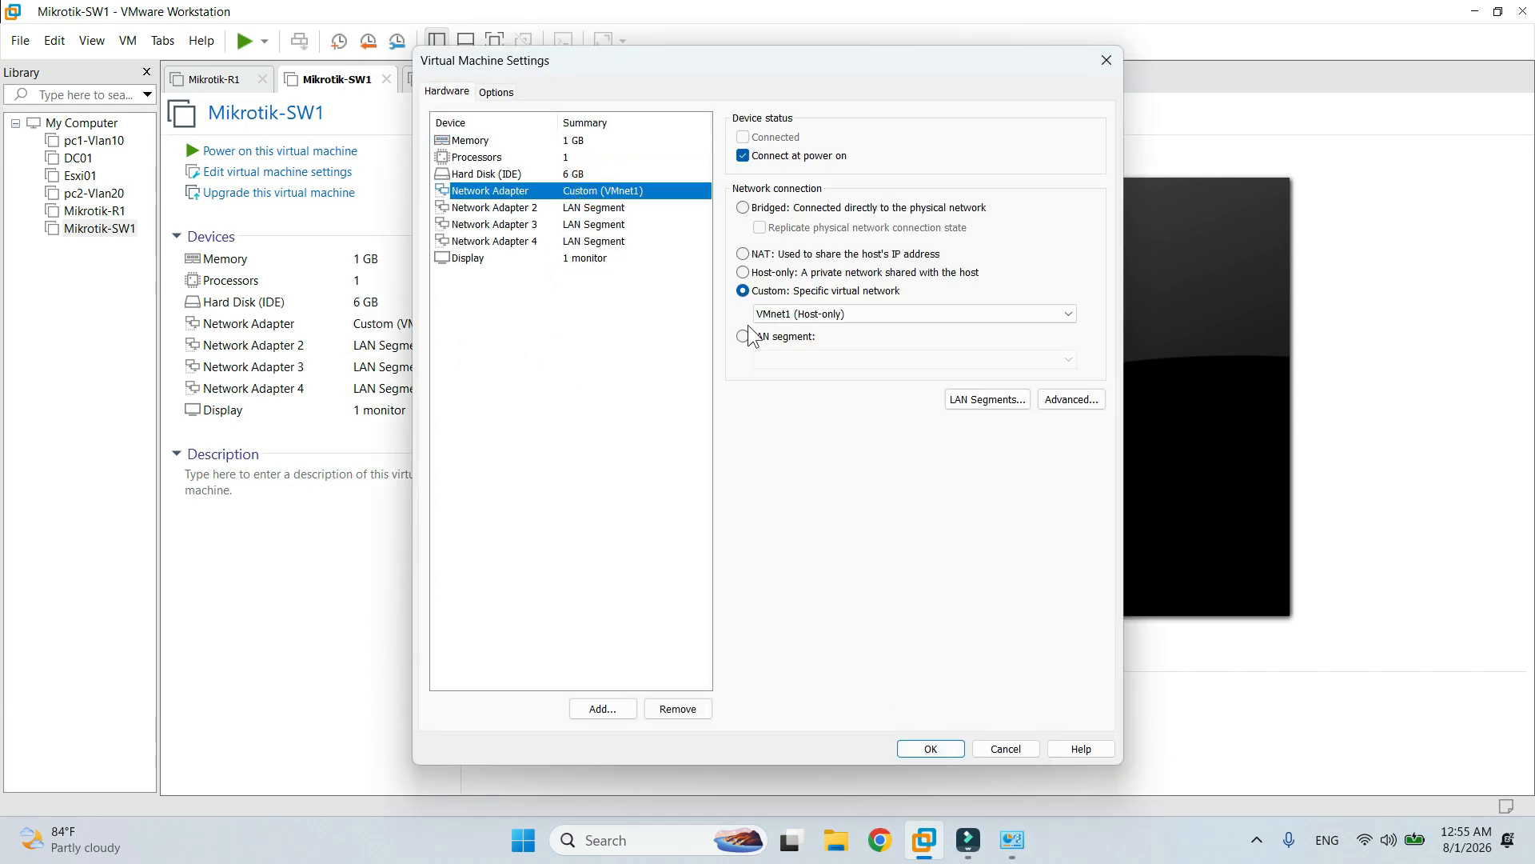
pyautogui.click(596, 207)
pyautogui.click(816, 360)
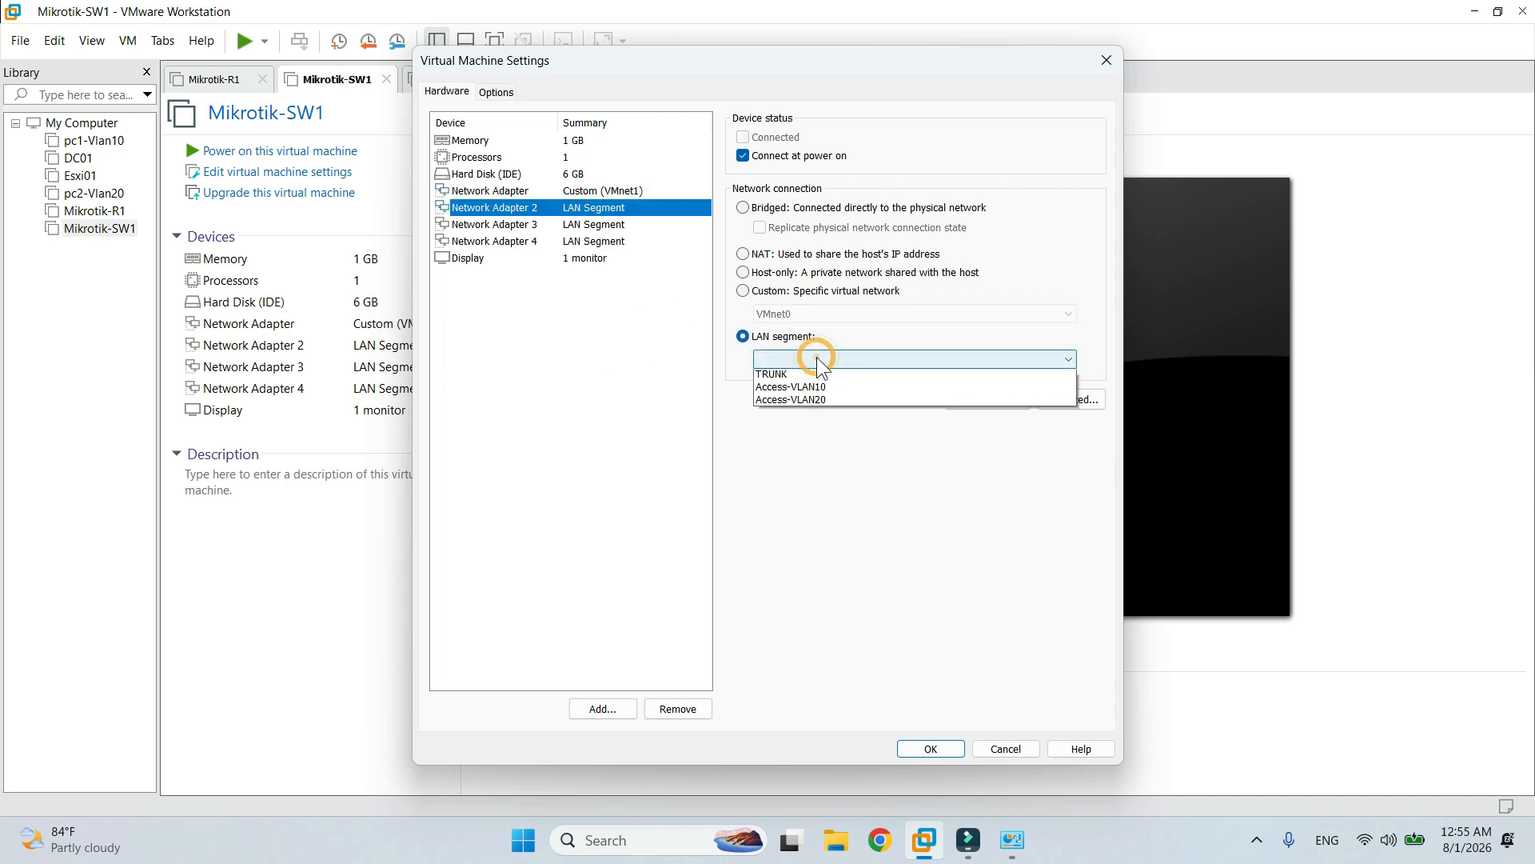
pyautogui.click(819, 376)
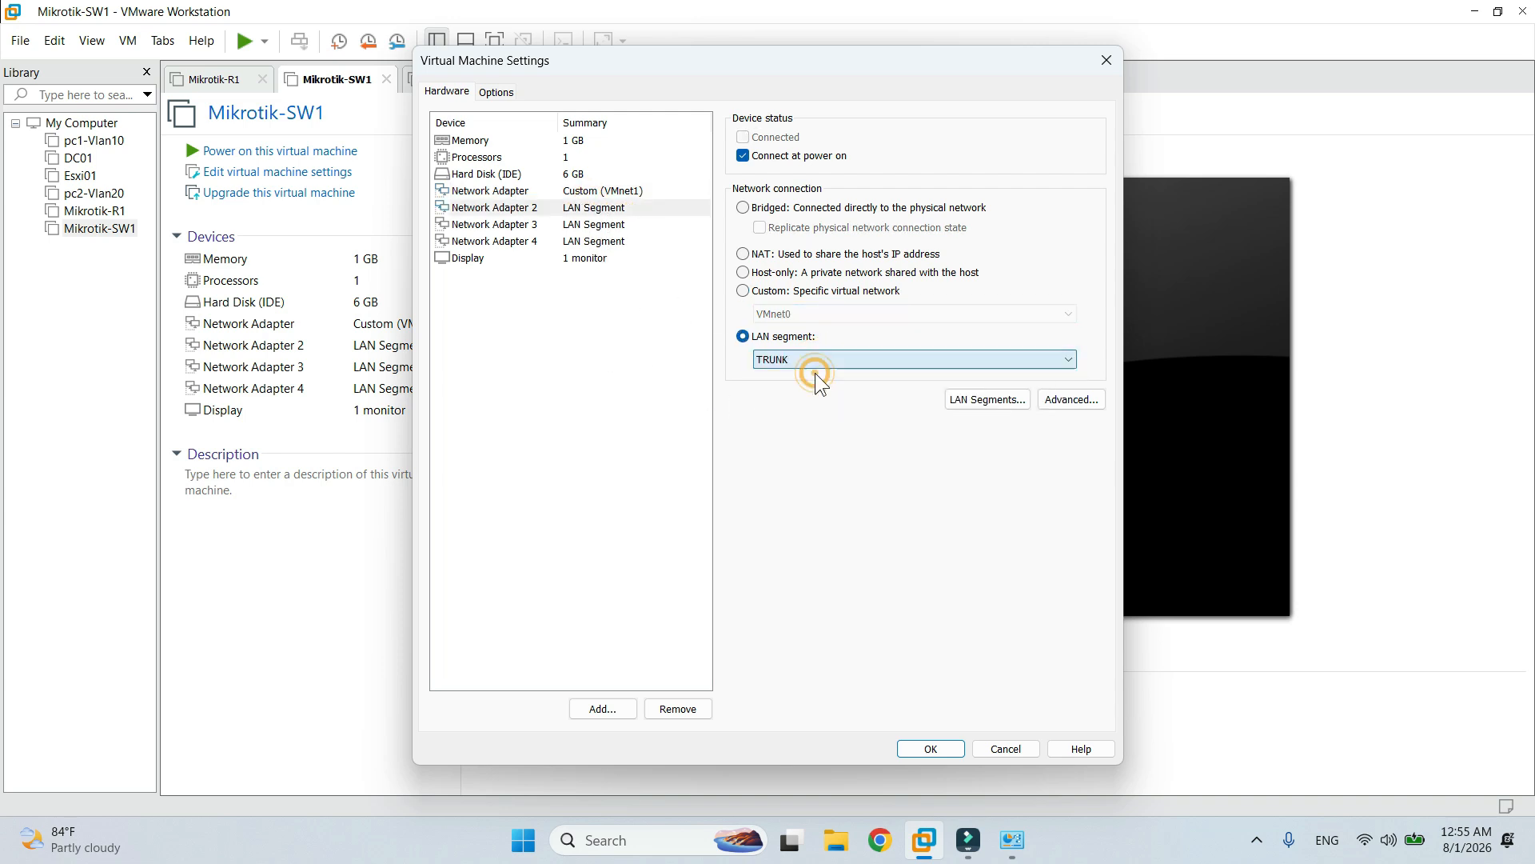
# Assign Network Adapter 3 of Mikrotik-SW1 to Access-VLAN10 and Network Adapter 4 to Access-VLAN20, and save the settings.
pyautogui.click(520, 225)
pyautogui.click(807, 360)
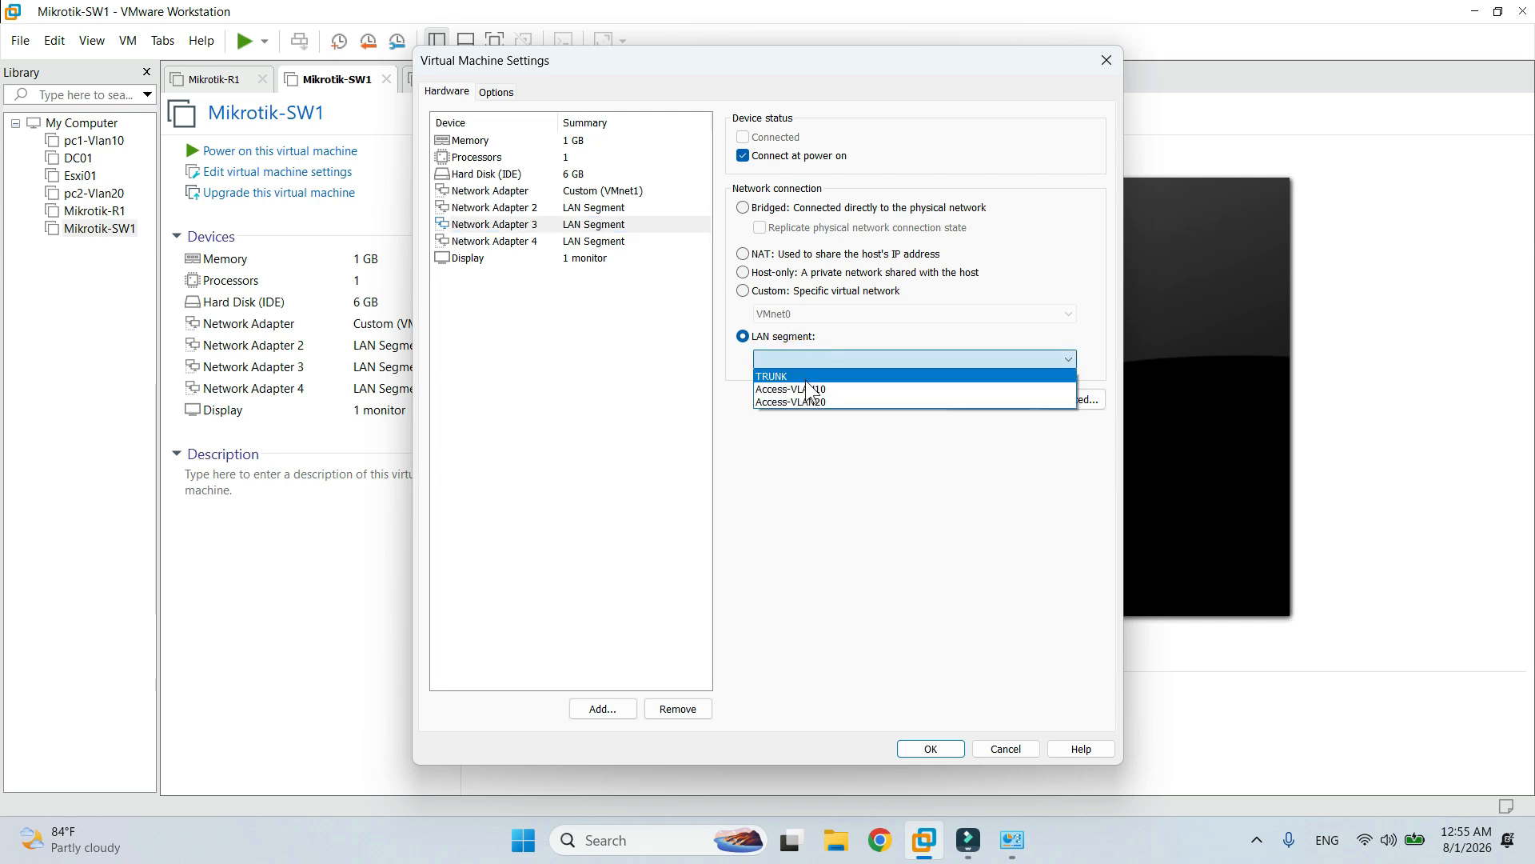
pyautogui.click(852, 390)
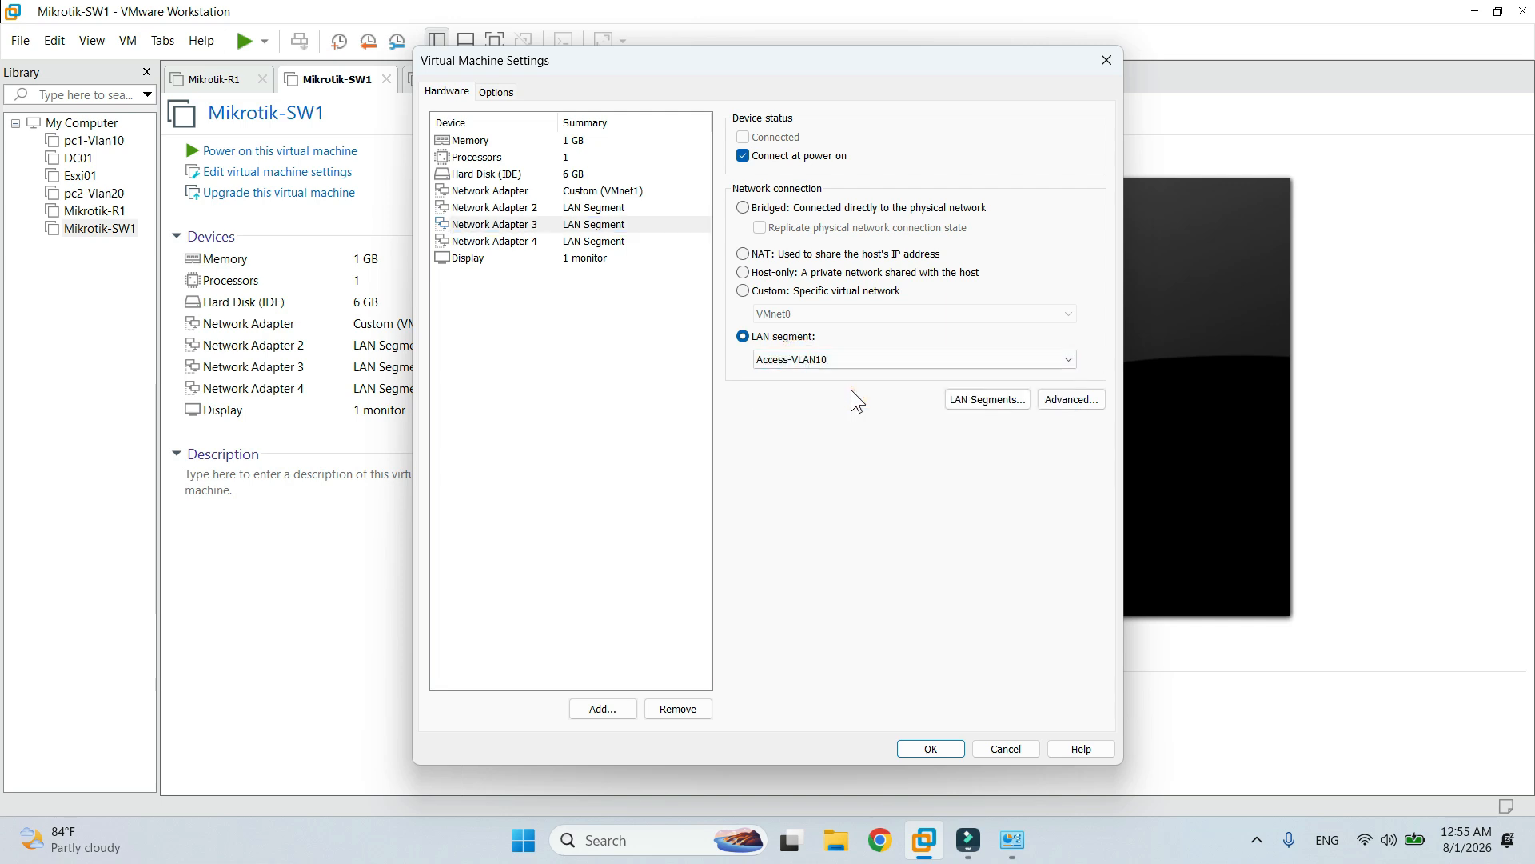
pyautogui.click(554, 241)
pyautogui.click(823, 357)
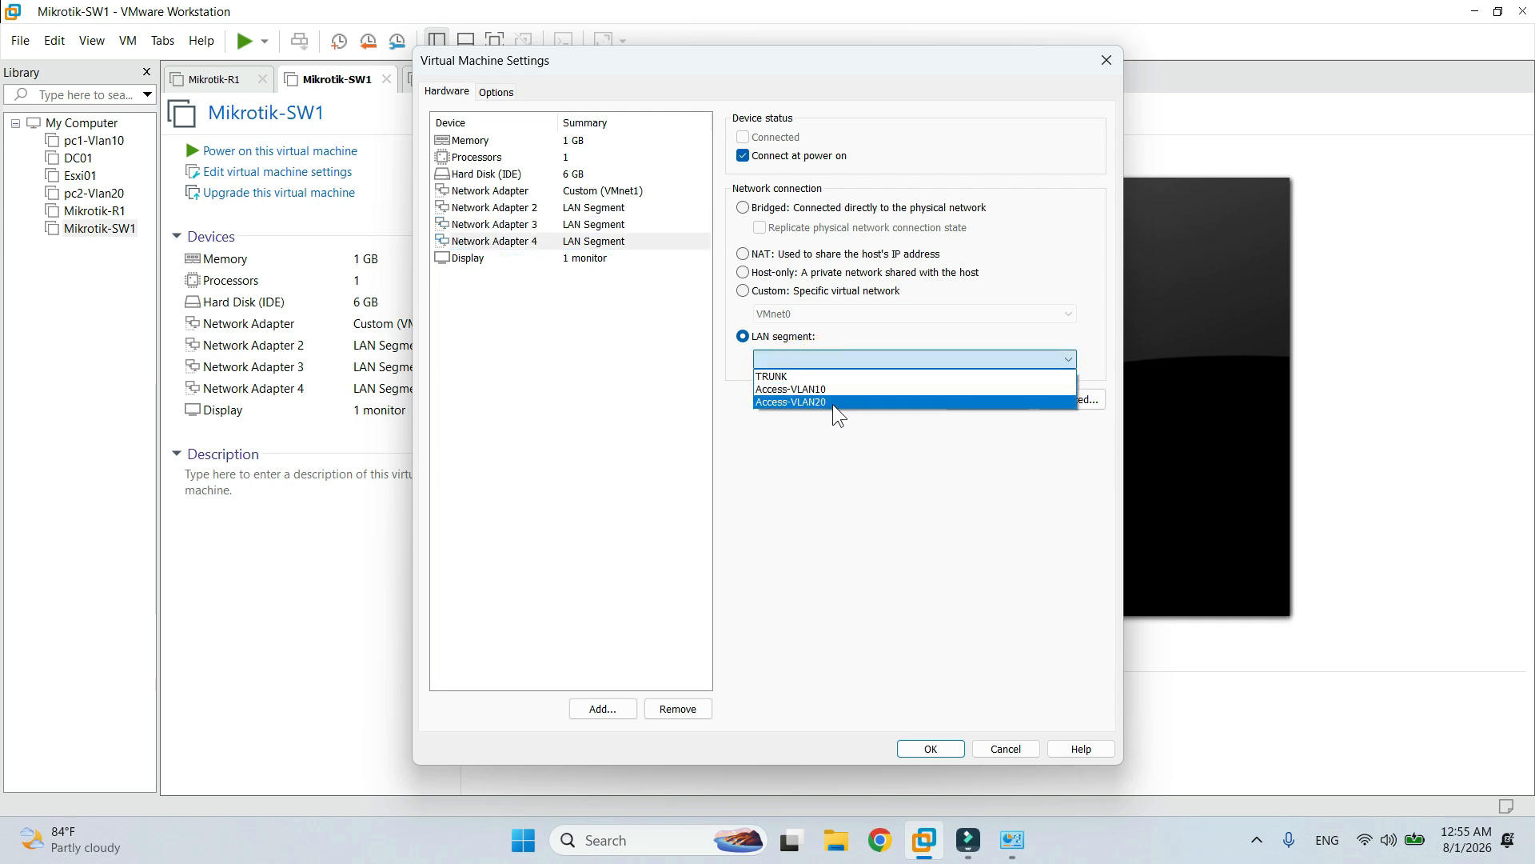
pyautogui.click(832, 403)
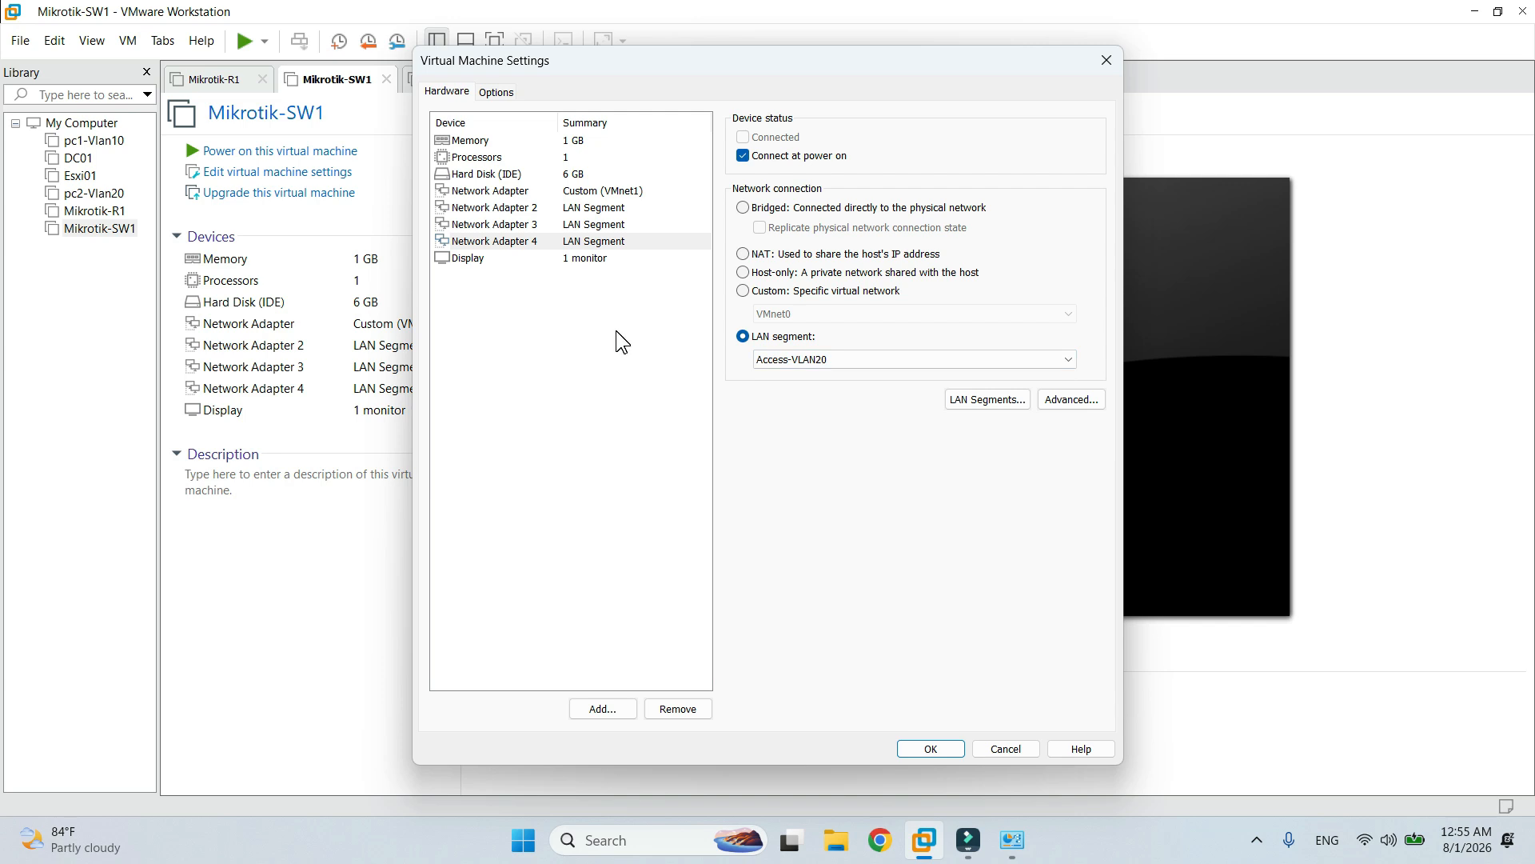
pyautogui.click(934, 749)
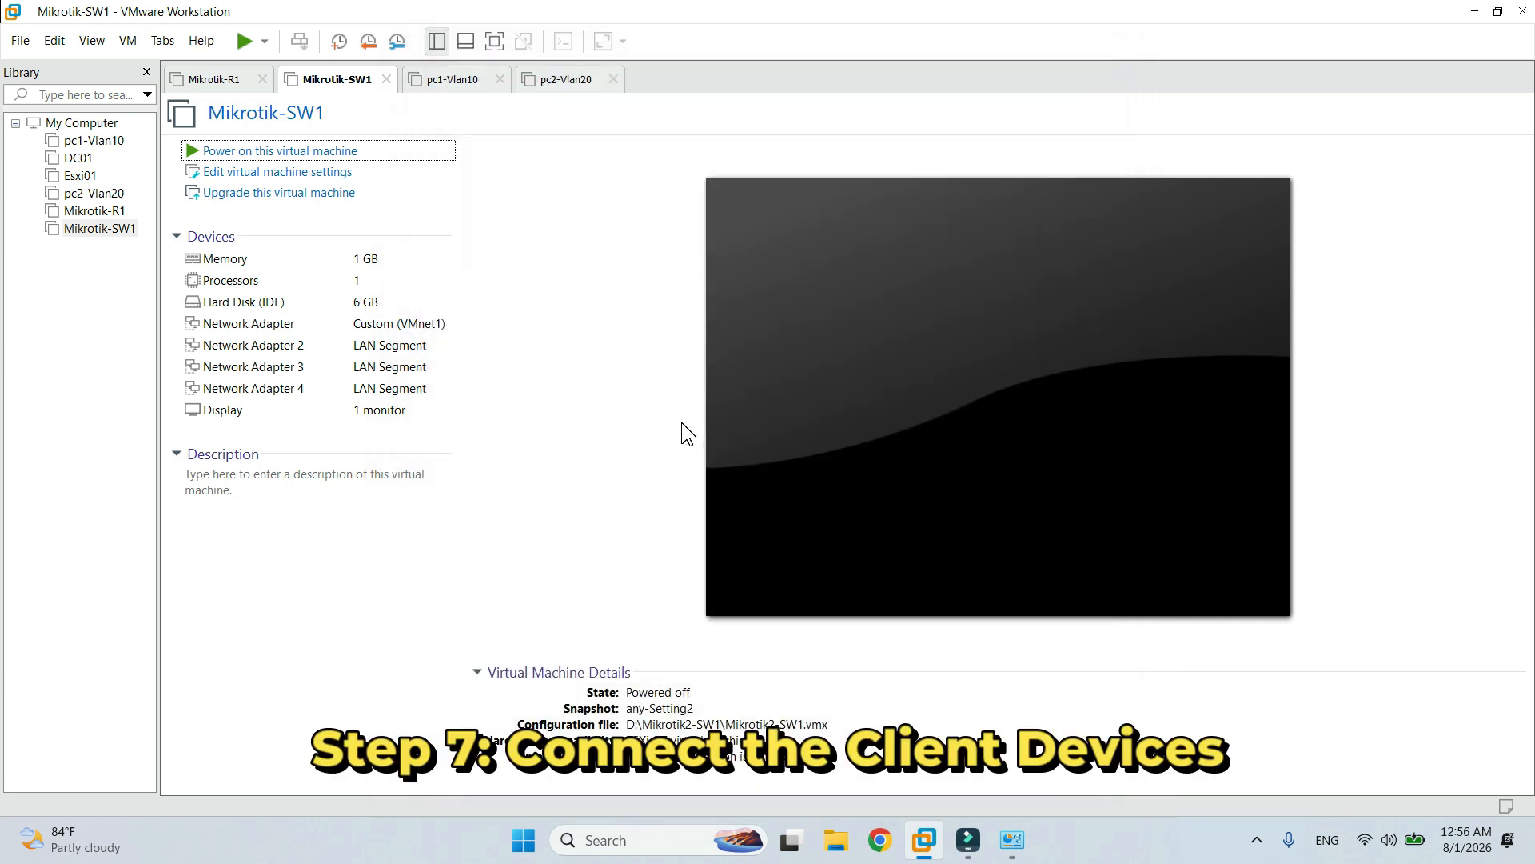
# Connect the network adapter of pc1-Vlan10 to the LAN segment Access-VLAN10 and save its settings.
pyautogui.click(462, 82)
pyautogui.rightClick(488, 80)
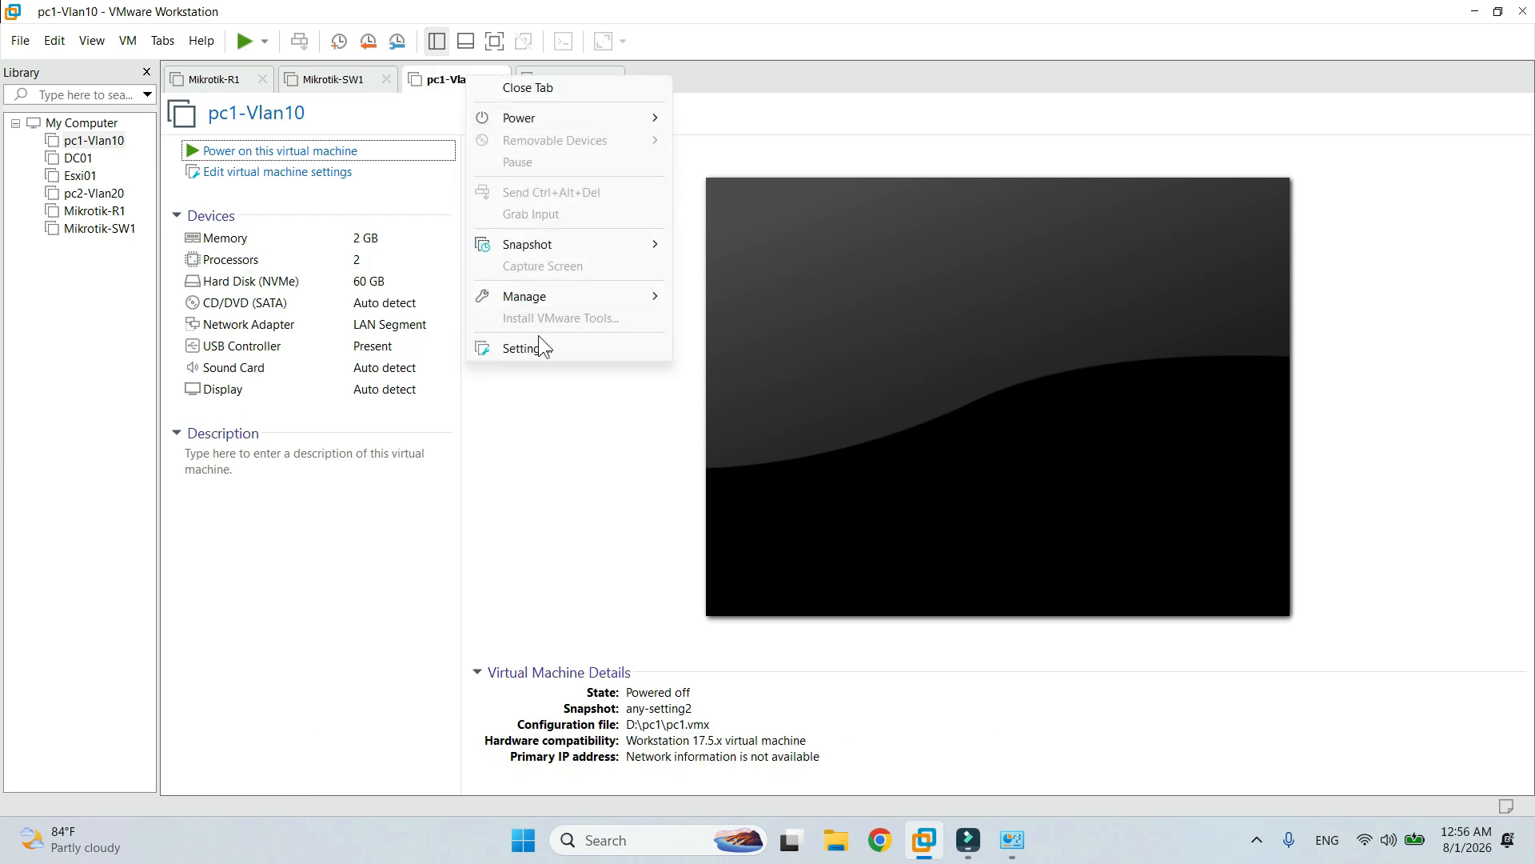
pyautogui.click(539, 346)
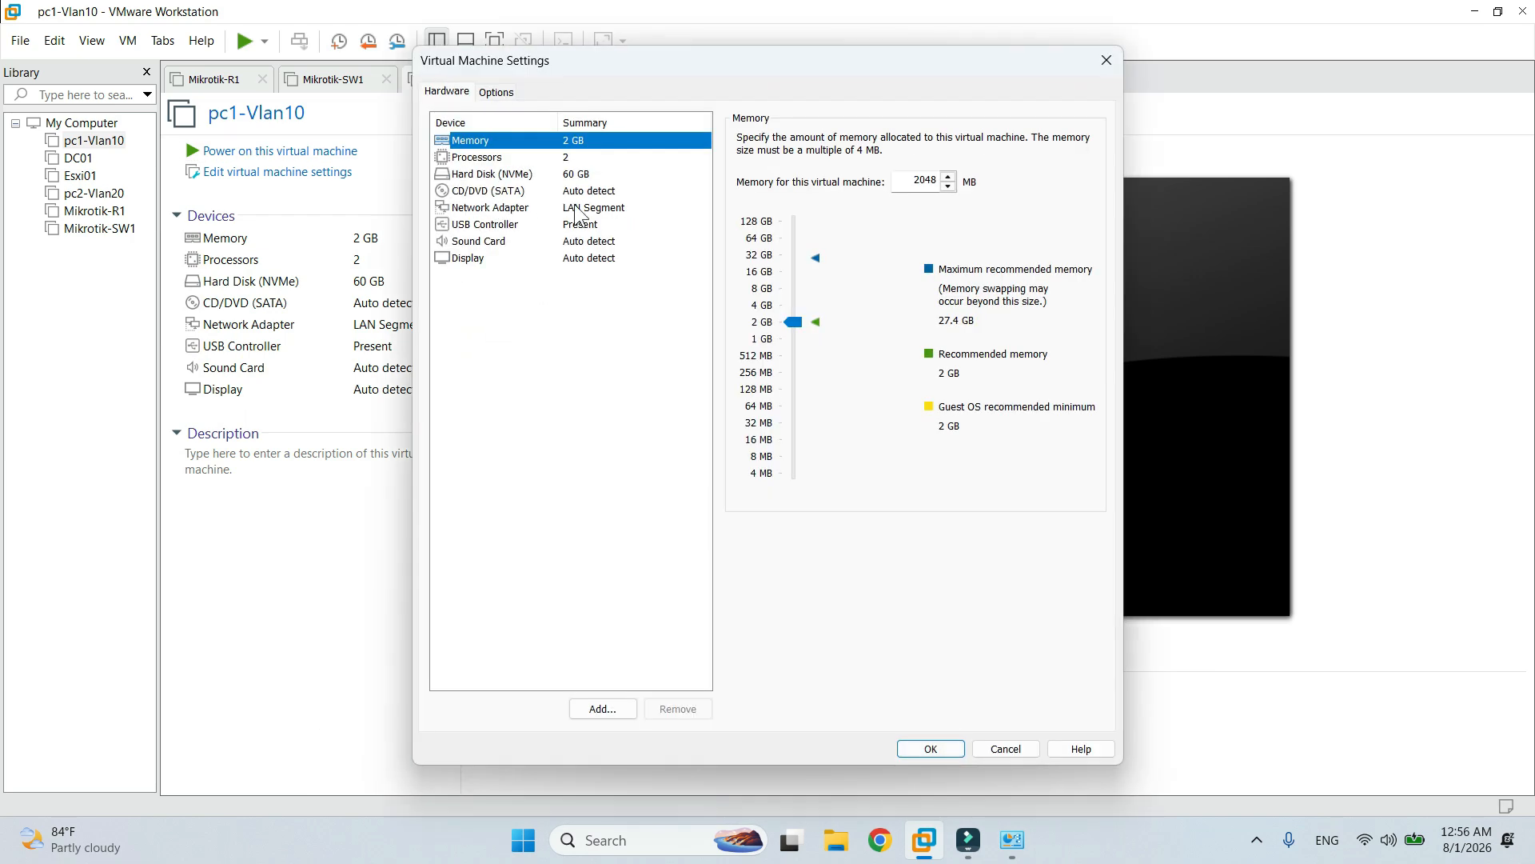
pyautogui.click(491, 208)
pyautogui.click(795, 359)
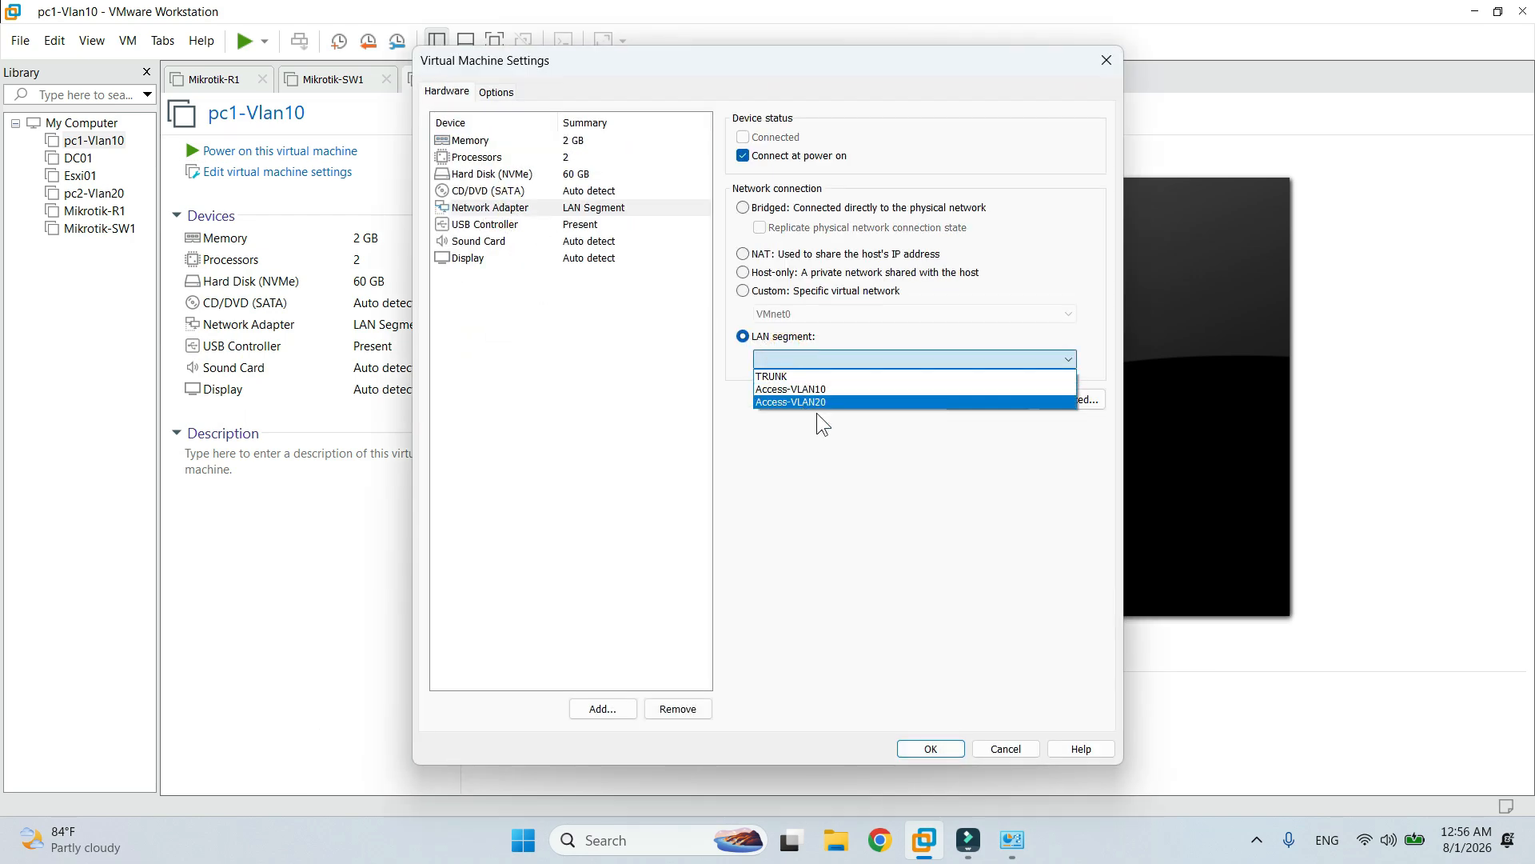
pyautogui.click(830, 392)
pyautogui.click(931, 749)
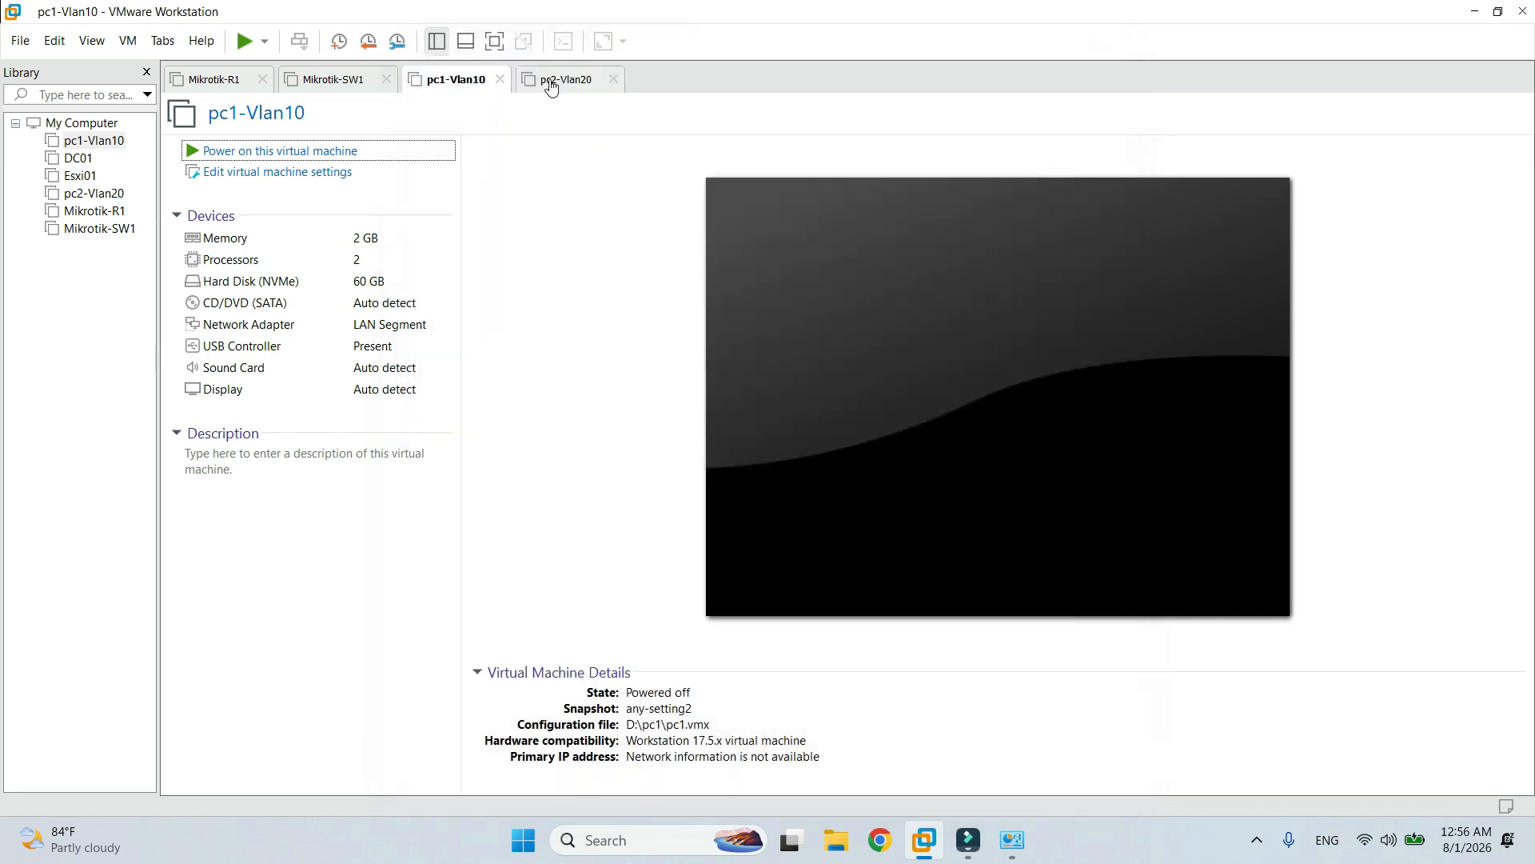
# Connect the network adapter of pc2-Vlan20 to the LAN segment Access-VLAN20 and save its settings.
pyautogui.click(559, 80)
pyautogui.rightClick(565, 80)
pyautogui.click(660, 352)
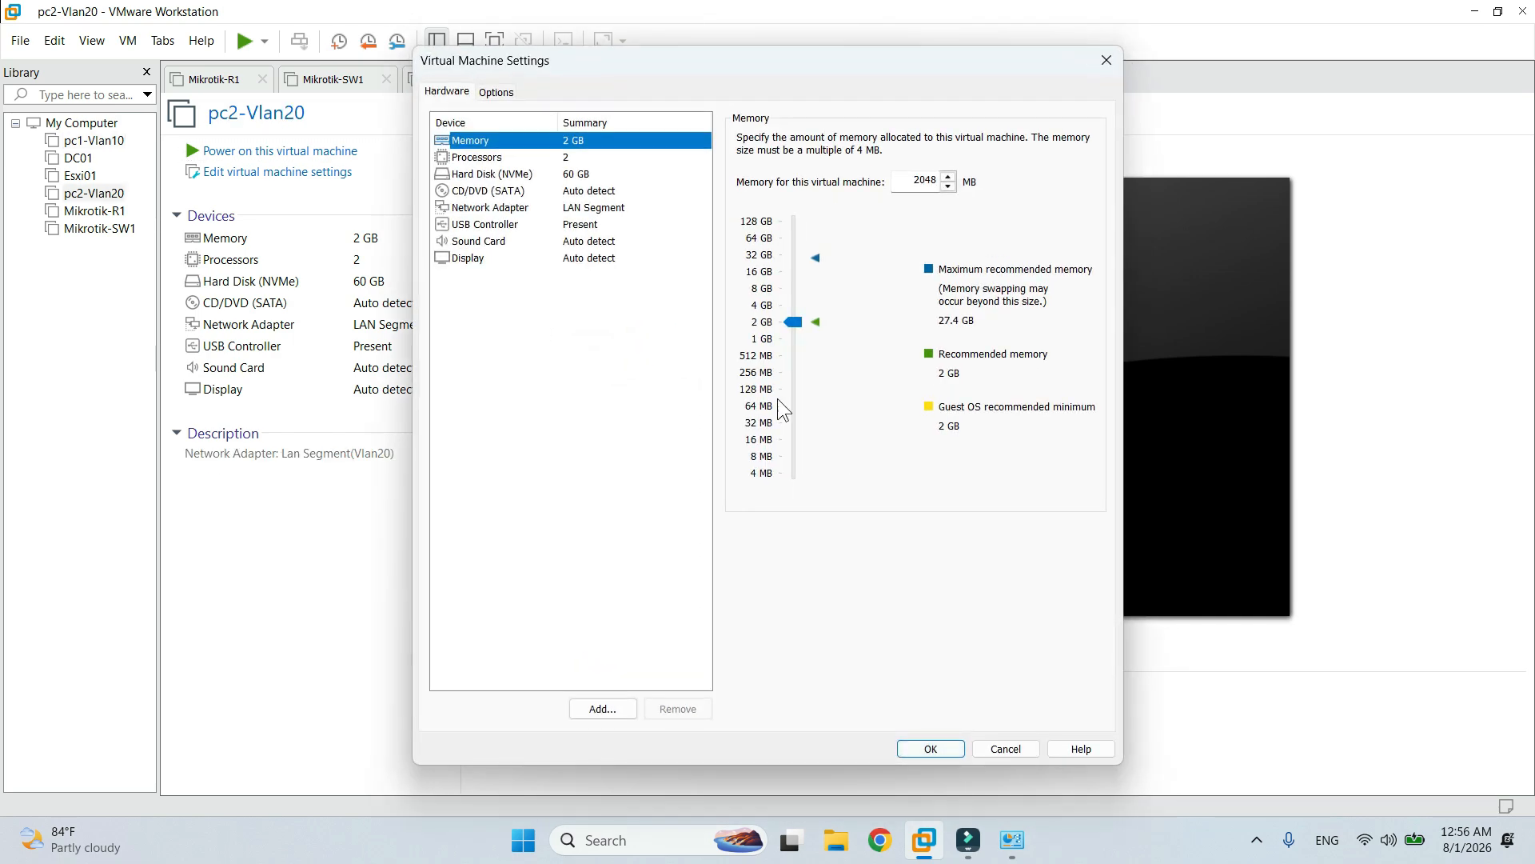
pyautogui.click(590, 210)
pyautogui.click(784, 359)
pyautogui.click(816, 401)
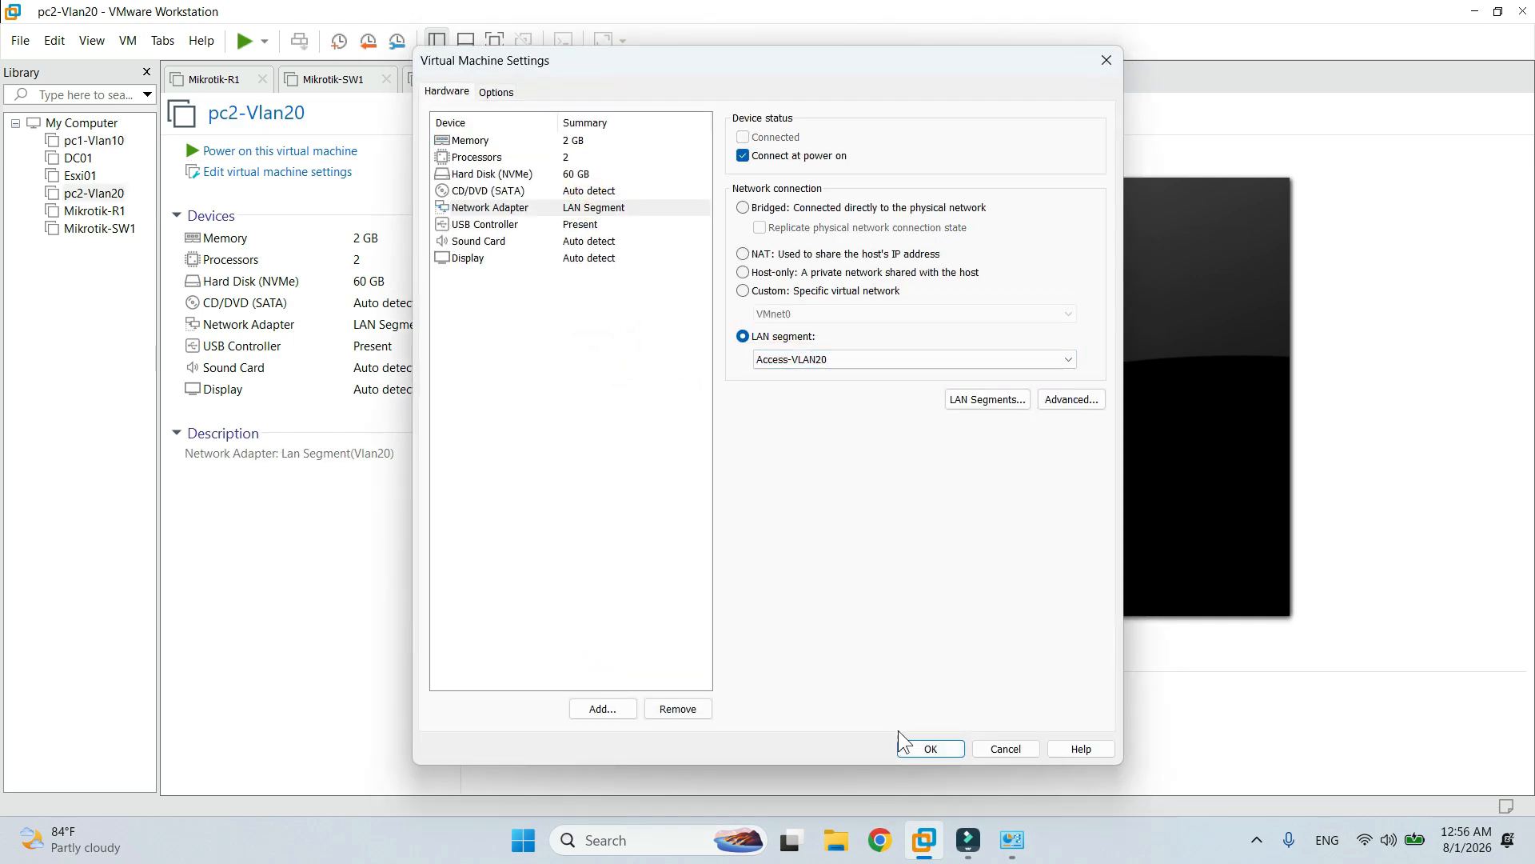
pyautogui.click(917, 747)
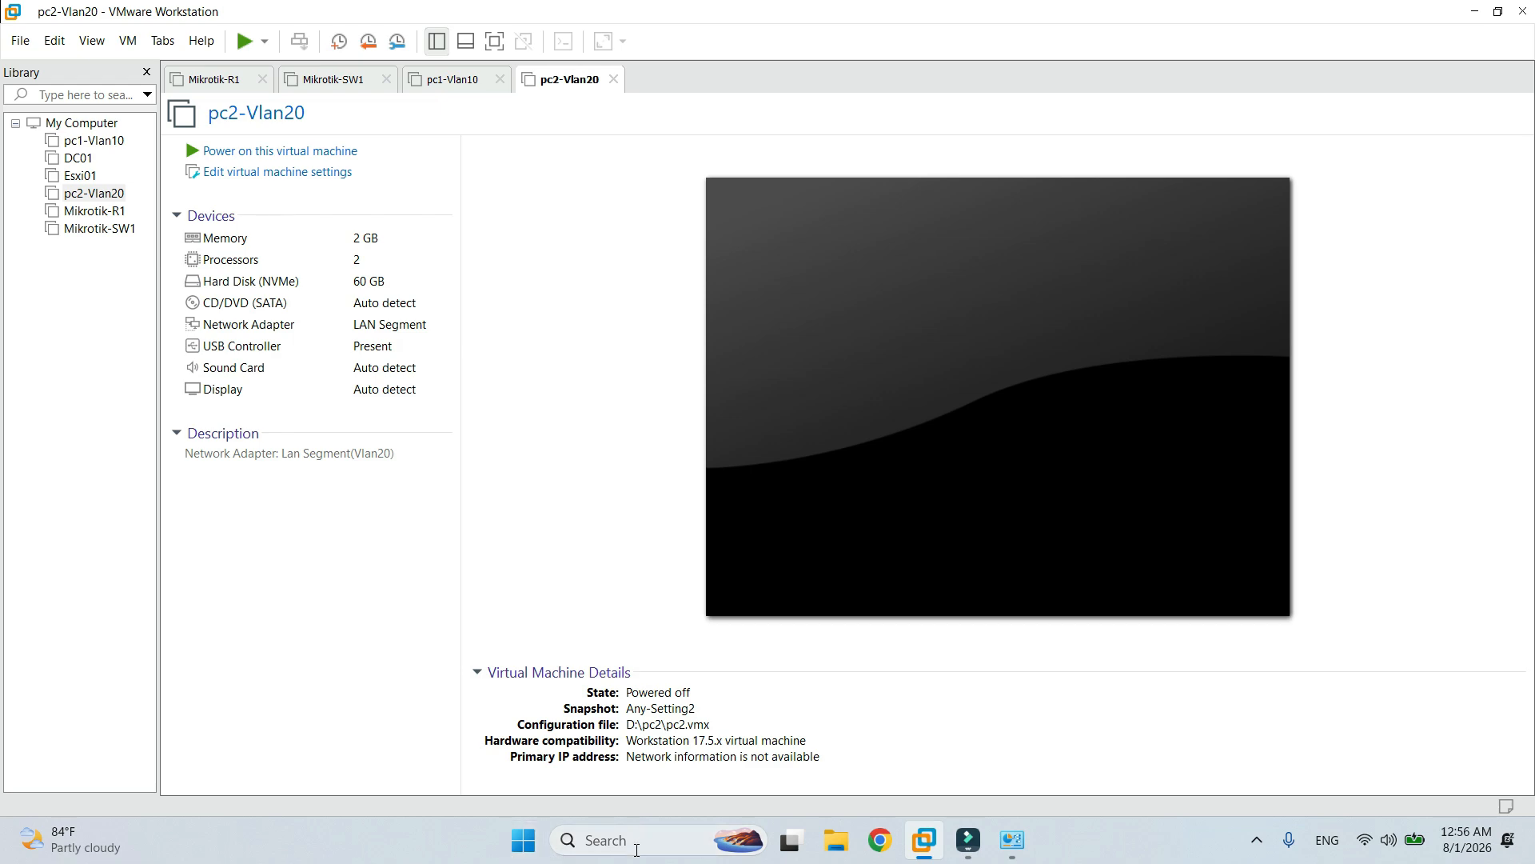
# Launch winbox64 on the host and power on the Mikrotik-R1 virtual machine in VMware Workstation.
pyautogui.click(635, 841)
pyautogui.write('win')
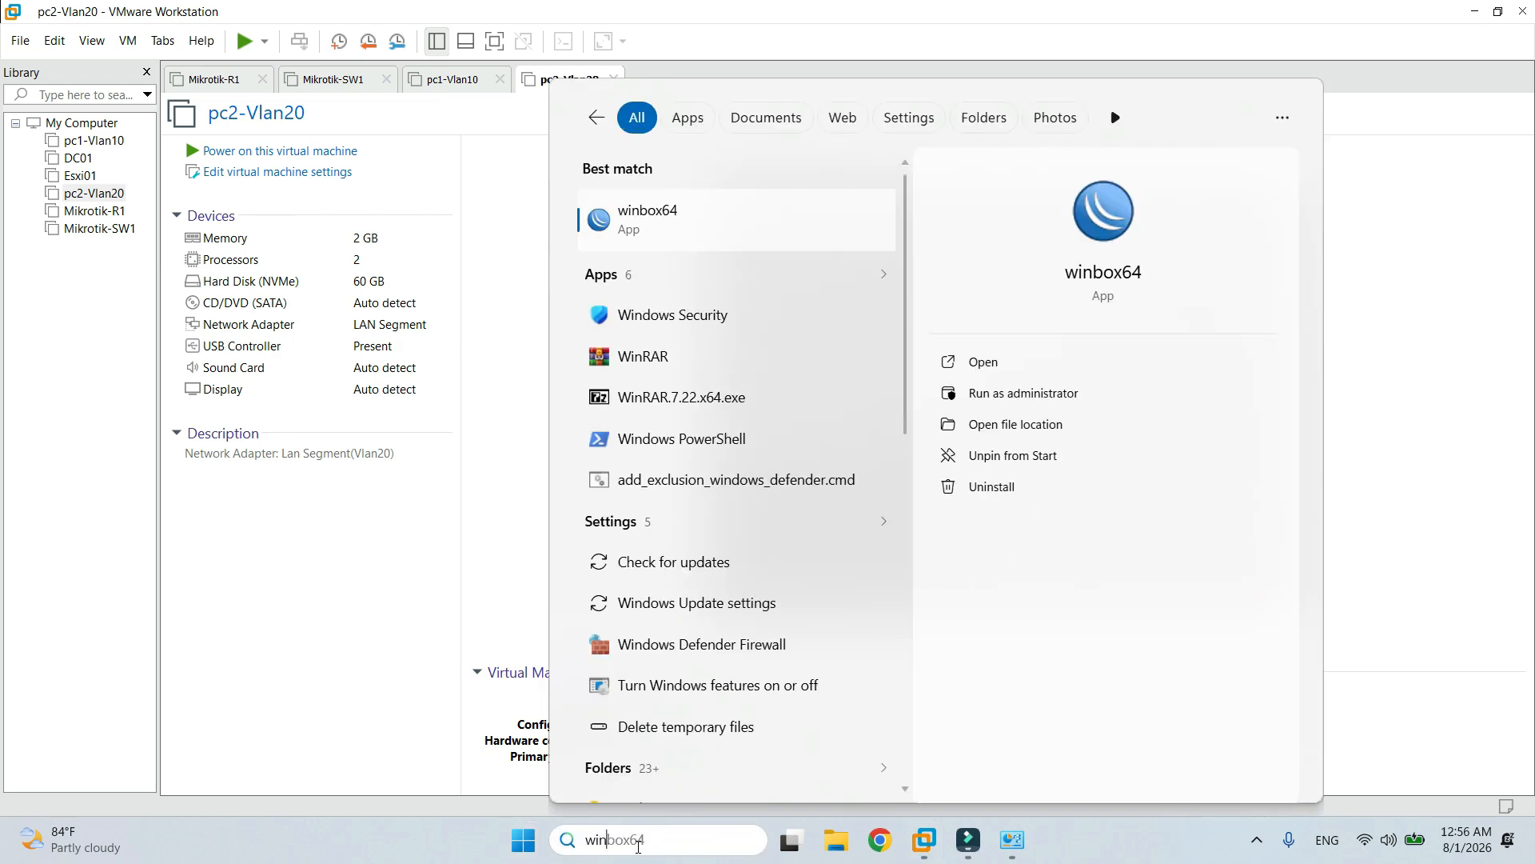
pyautogui.click(644, 220)
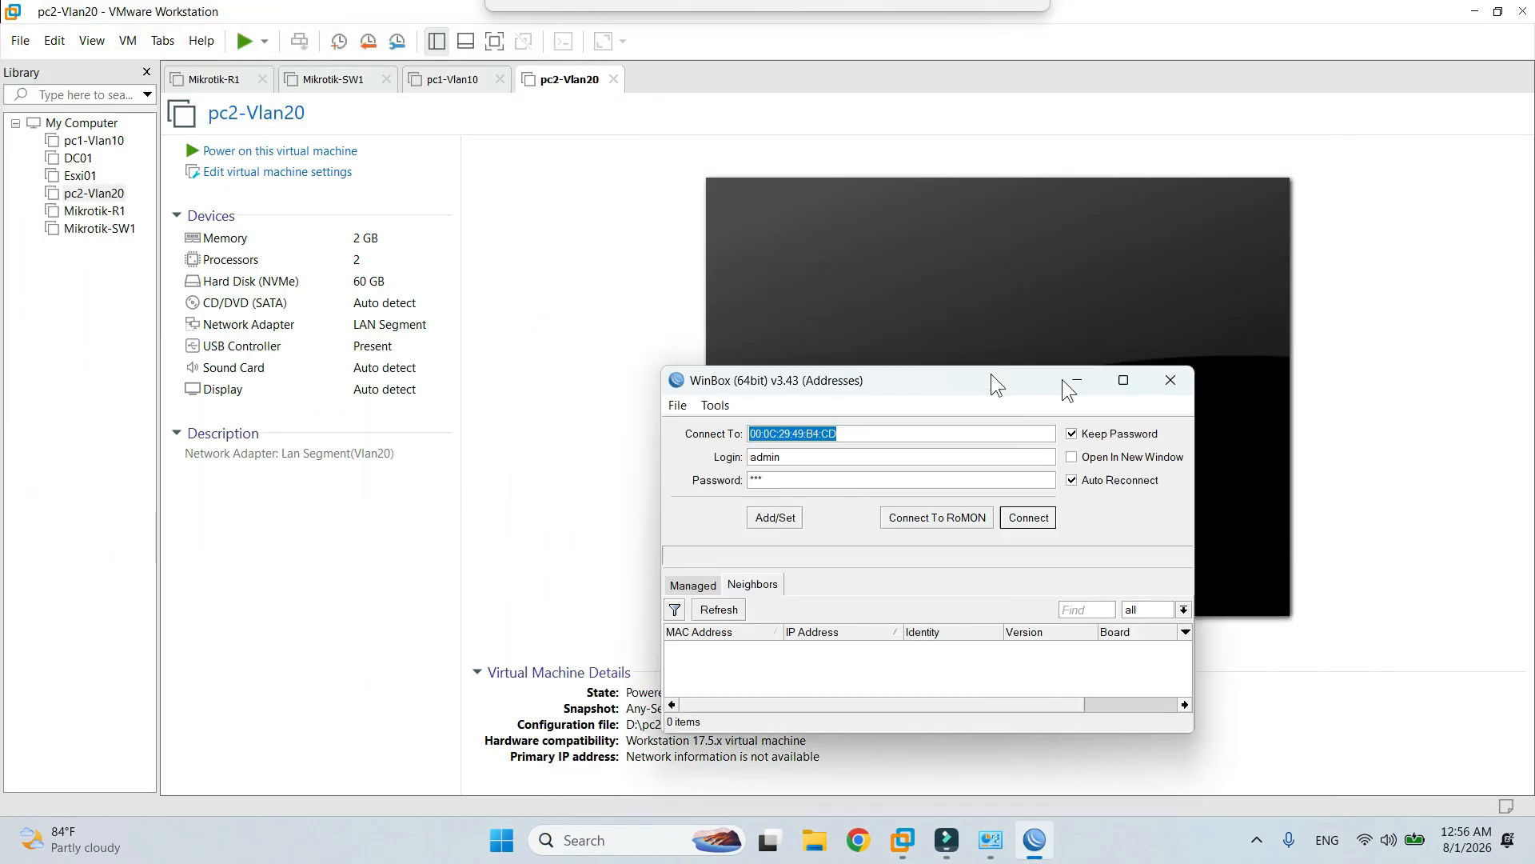
pyautogui.click(215, 79)
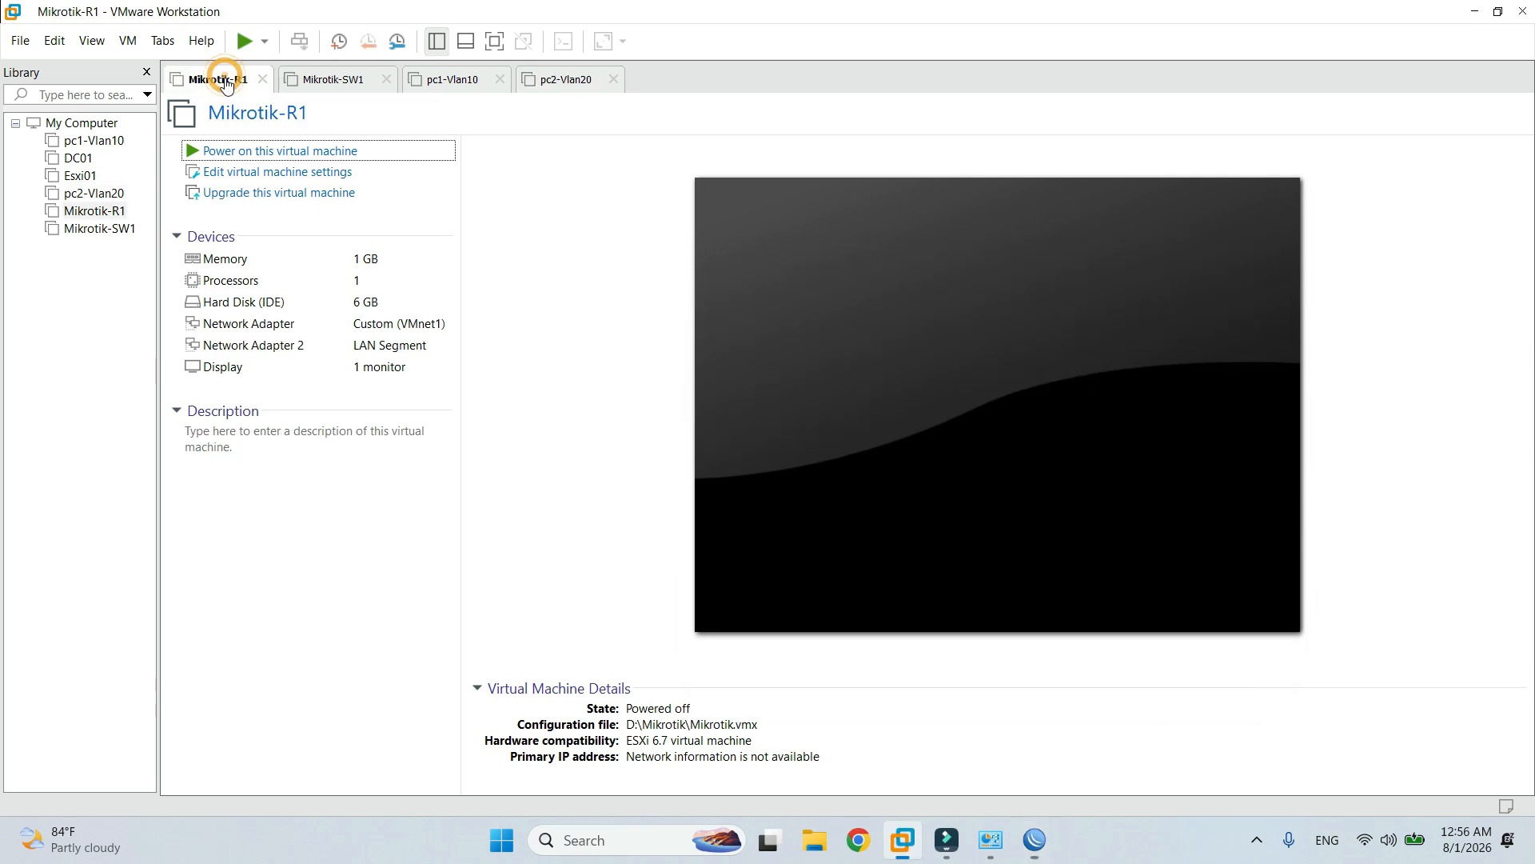
pyautogui.click(276, 152)
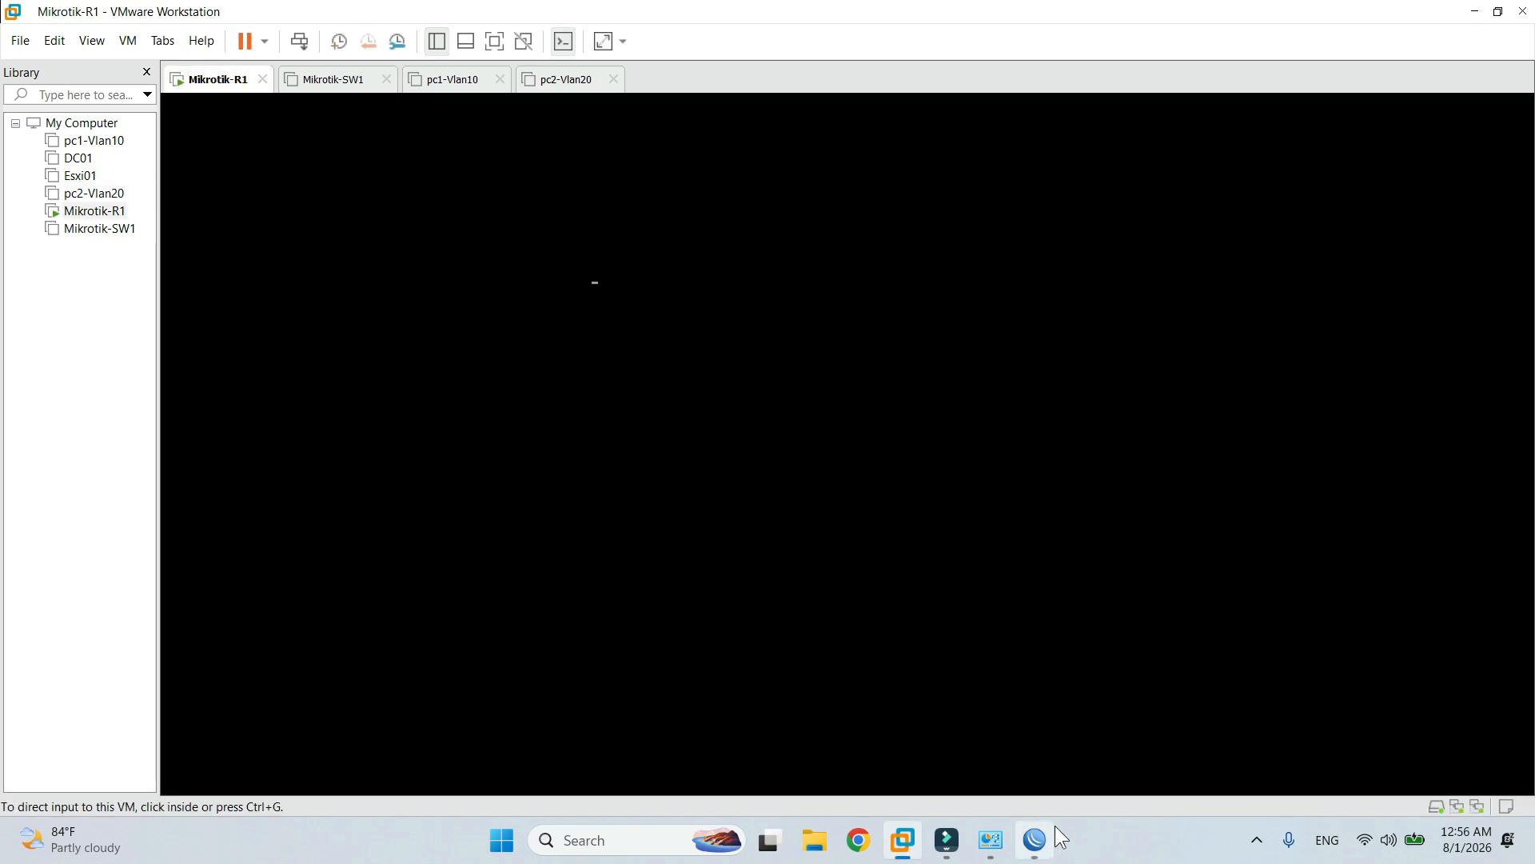
# Switch to WinBox, refresh the neighbor list and connect to the discovered x86 router by its MAC address as admin.
pyautogui.click(1034, 845)
pyautogui.moveTo(823, 284); pyautogui.dragTo(728, 224)
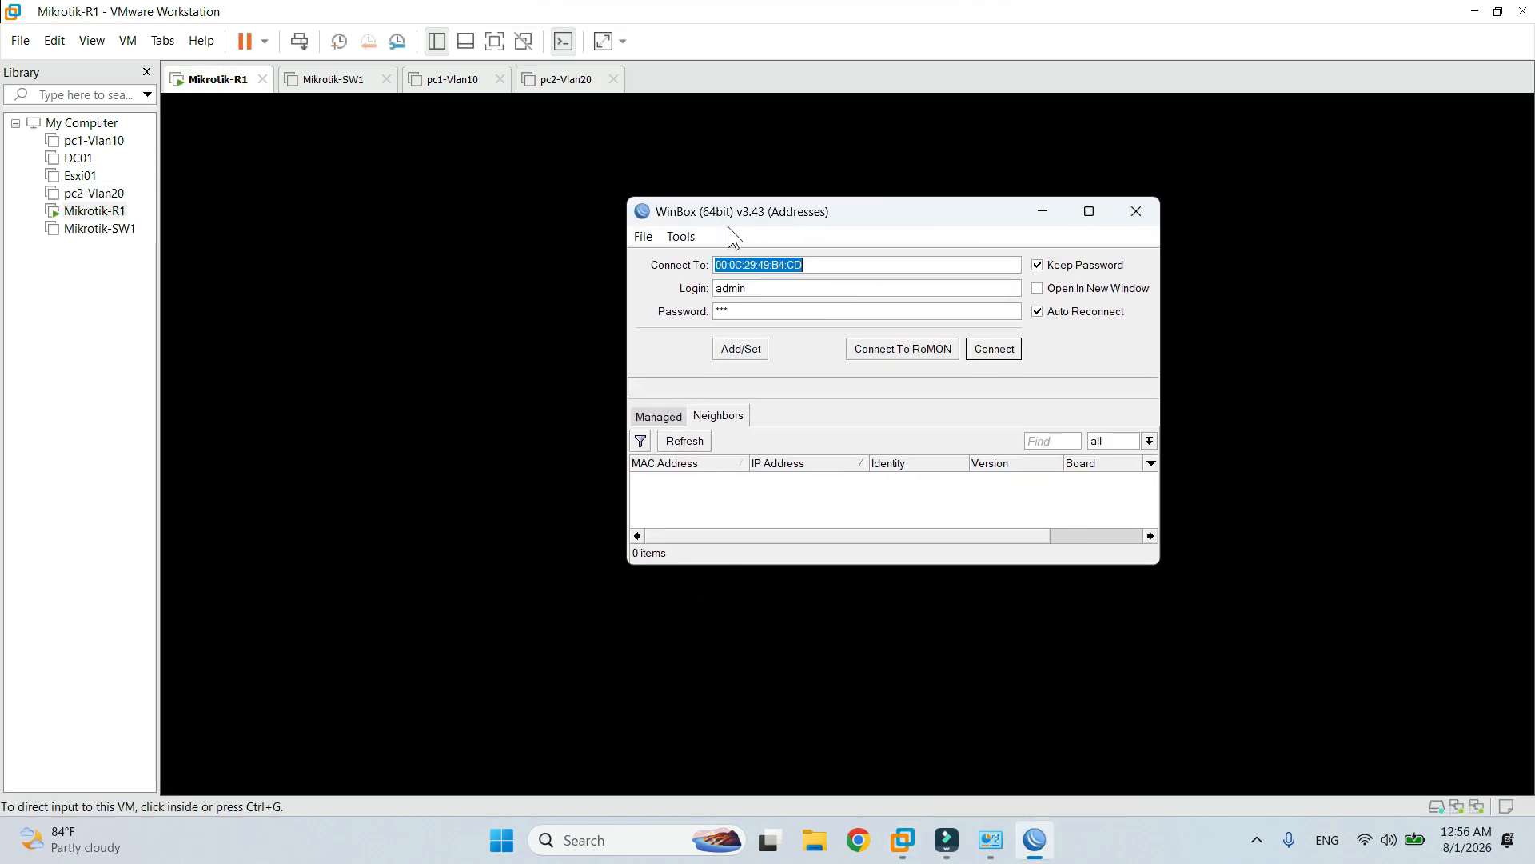
pyautogui.click(700, 441)
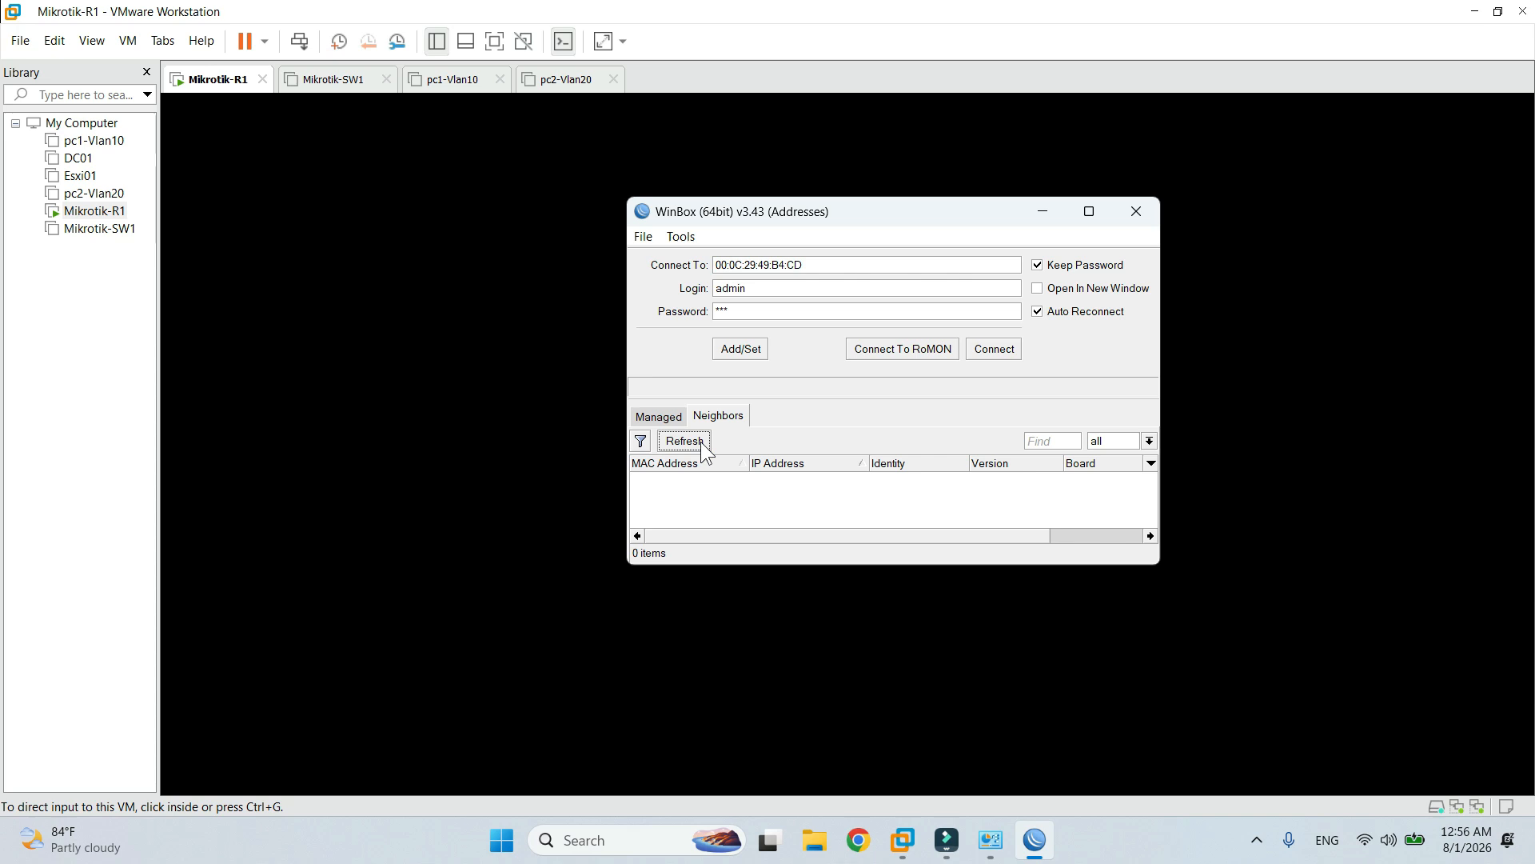
pyautogui.click(699, 442)
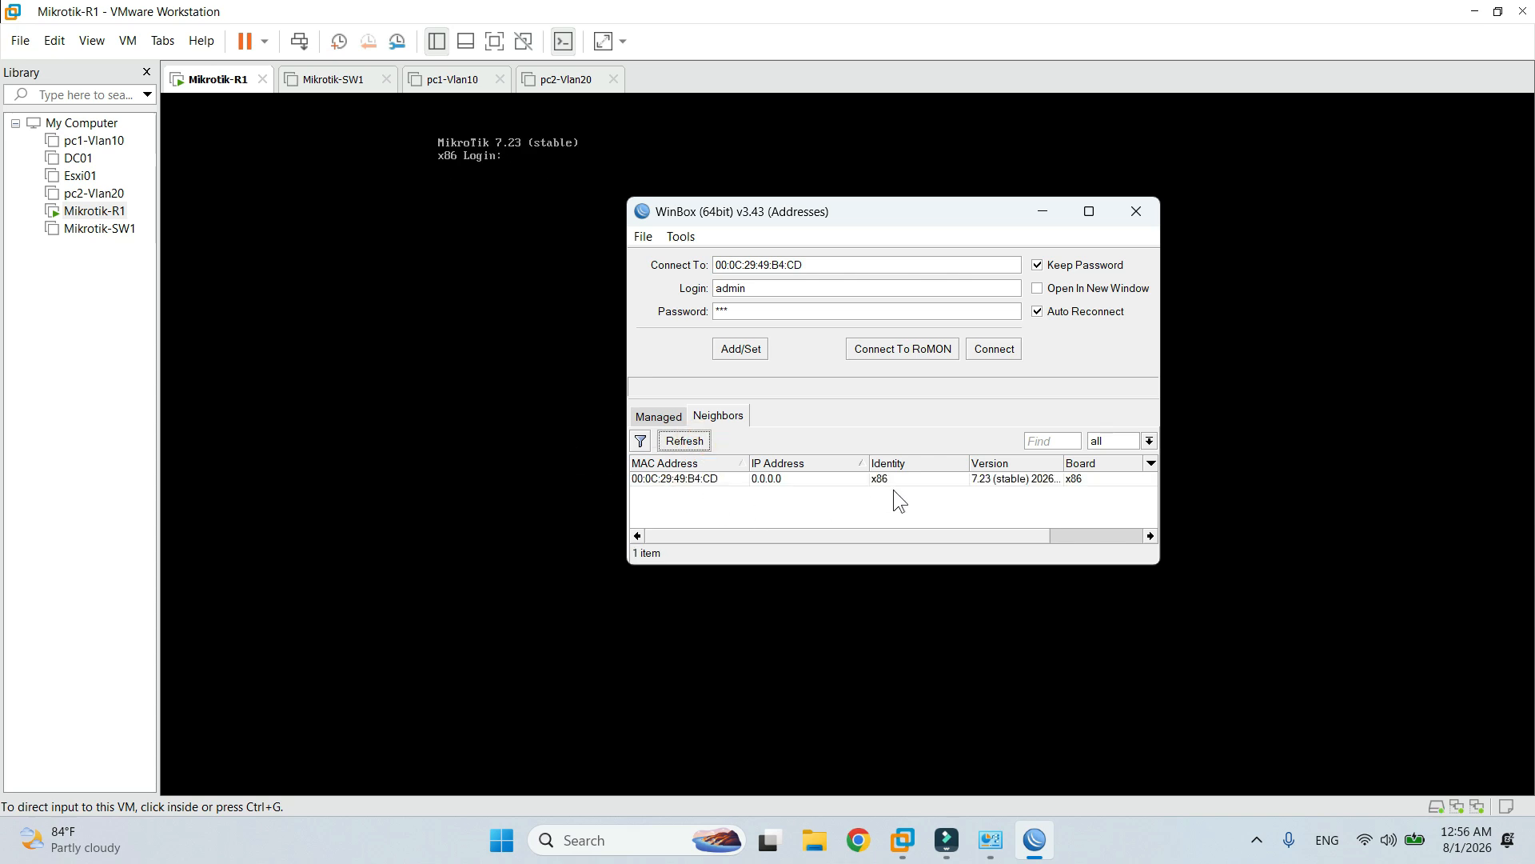
pyautogui.click(895, 482)
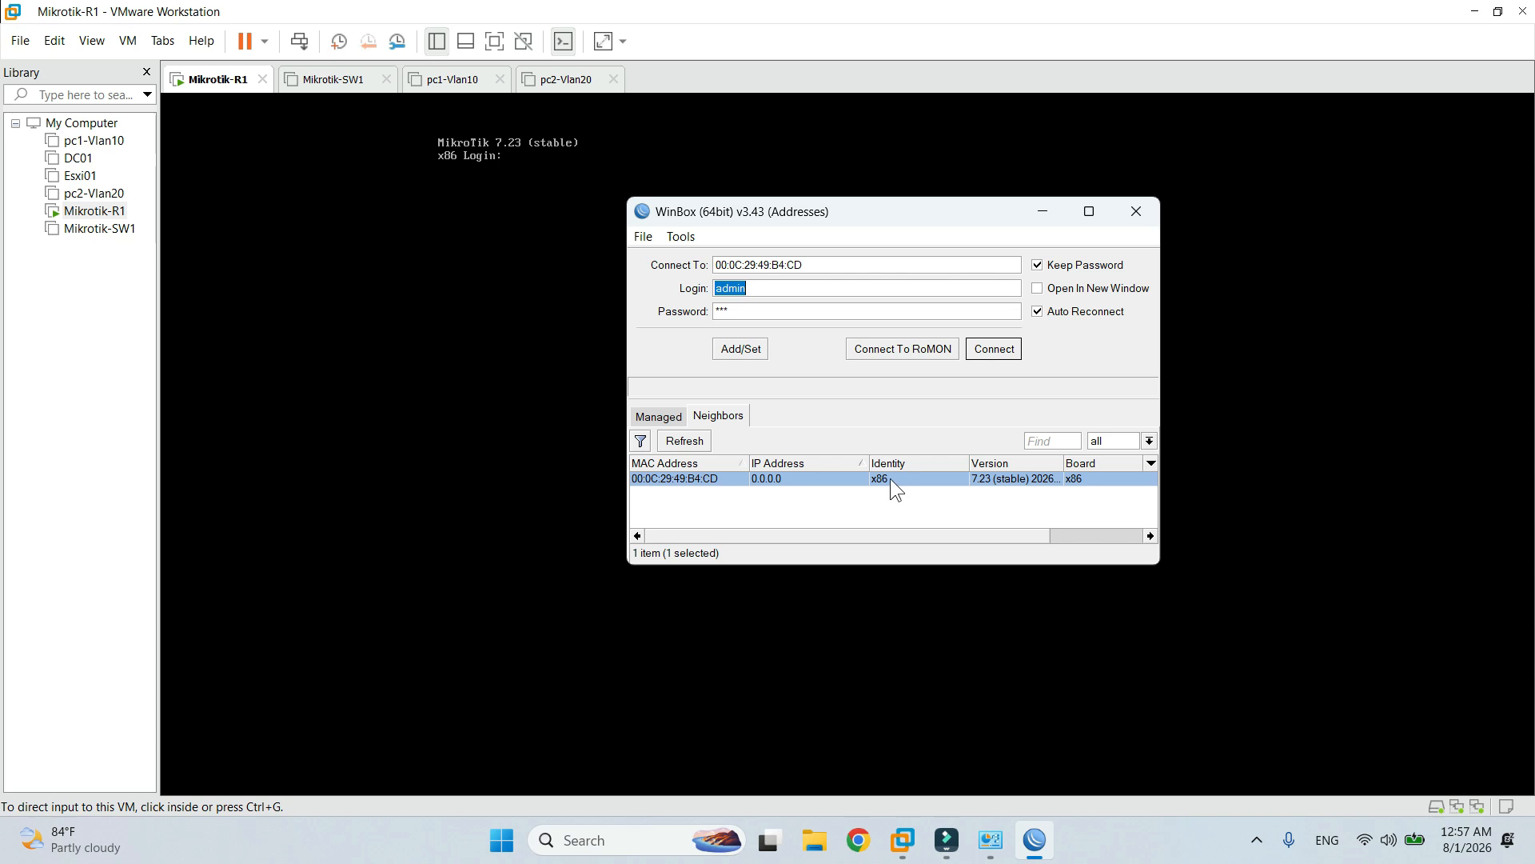
pyautogui.click(995, 348)
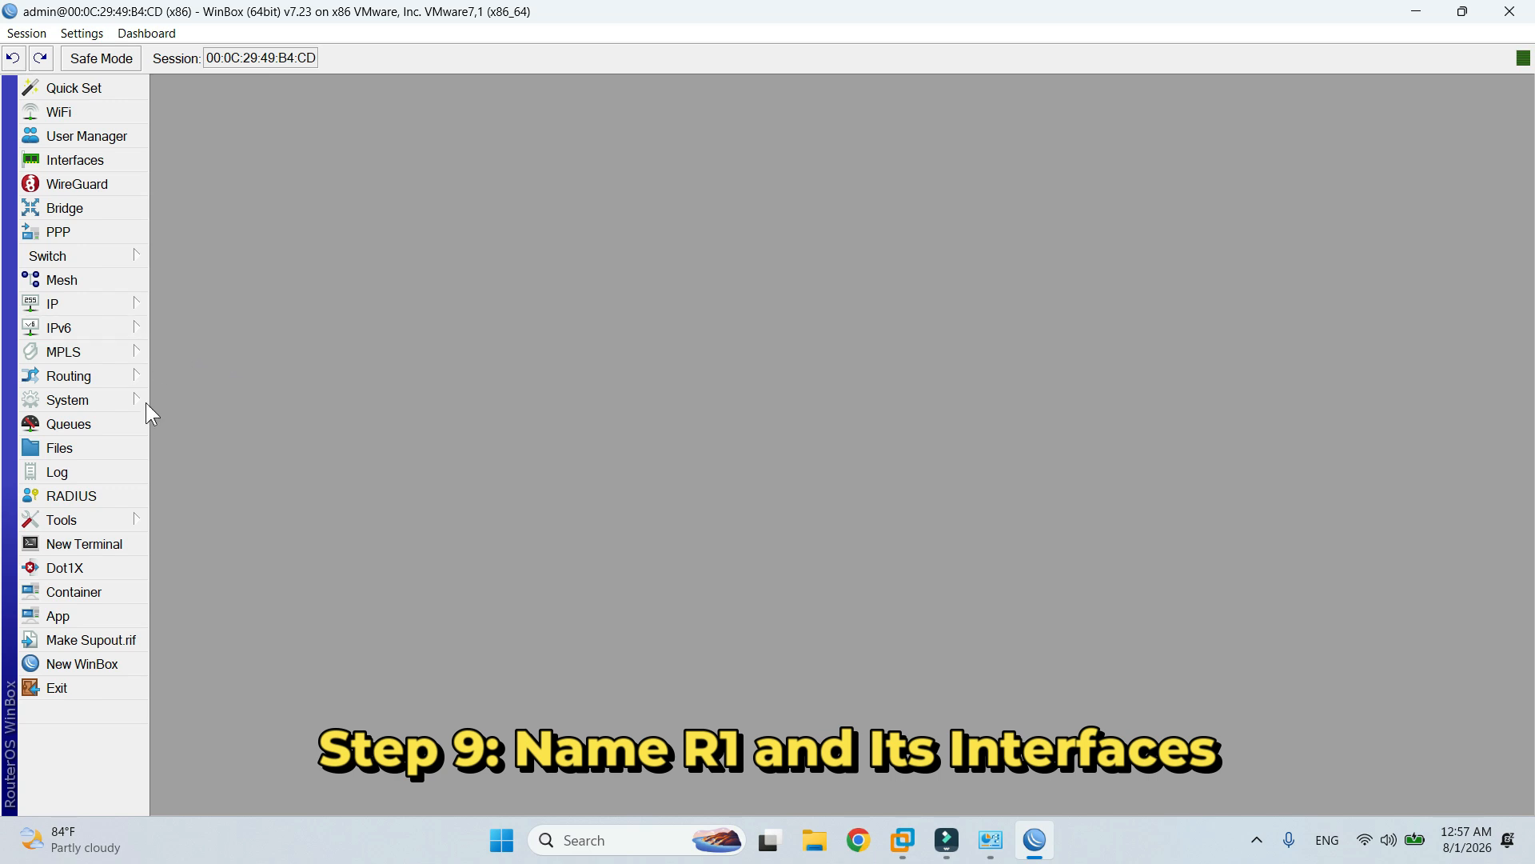
# Set the router's system identity to Mikrotik-R1.
pyautogui.click(95, 403)
pyautogui.click(252, 320)
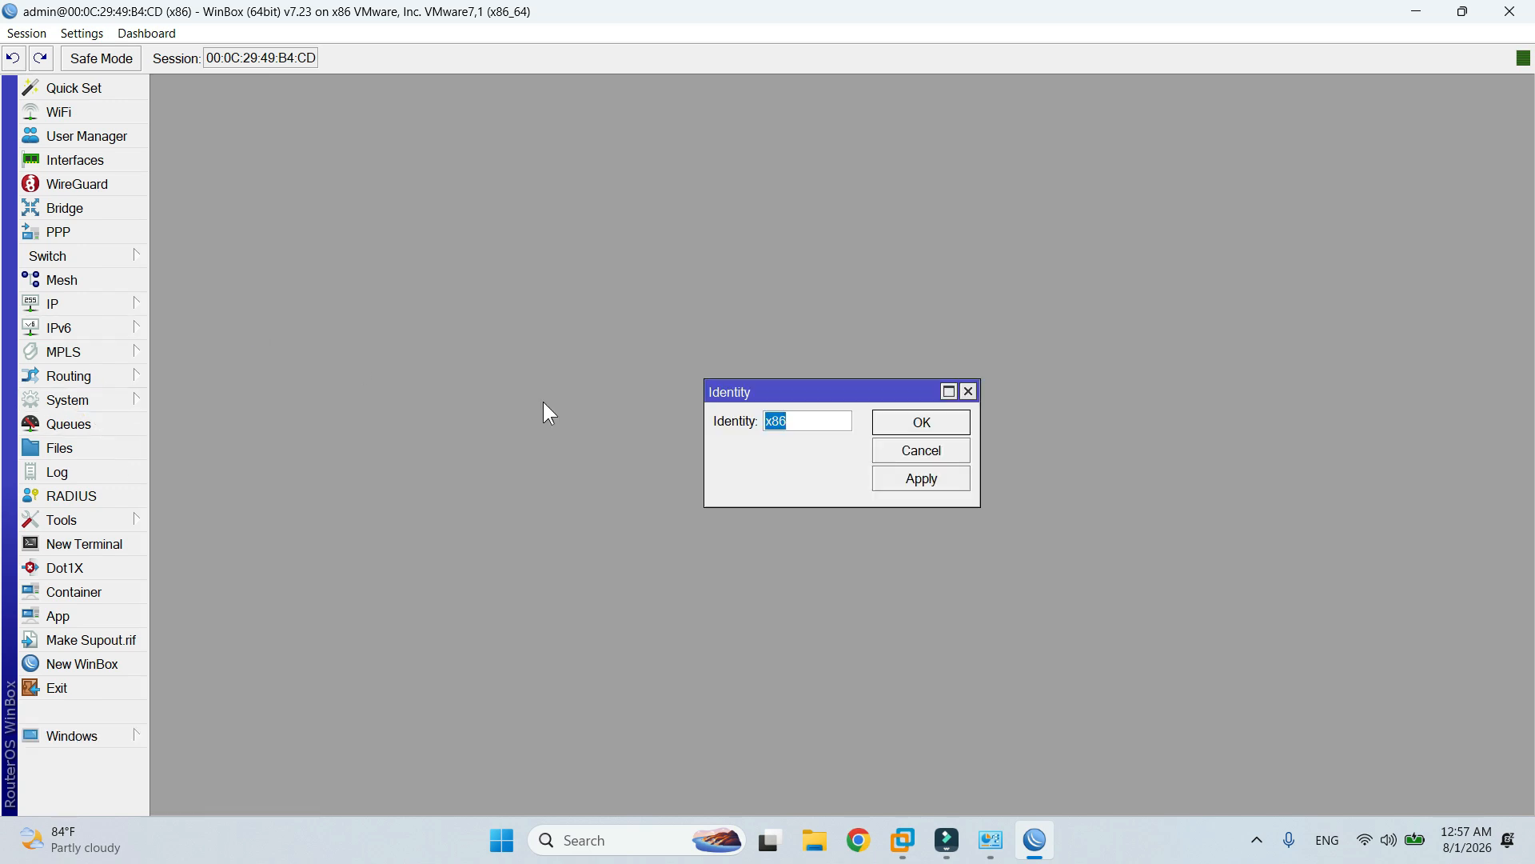
pyautogui.write('Mikrotik-R1')
pyautogui.click(961, 424)
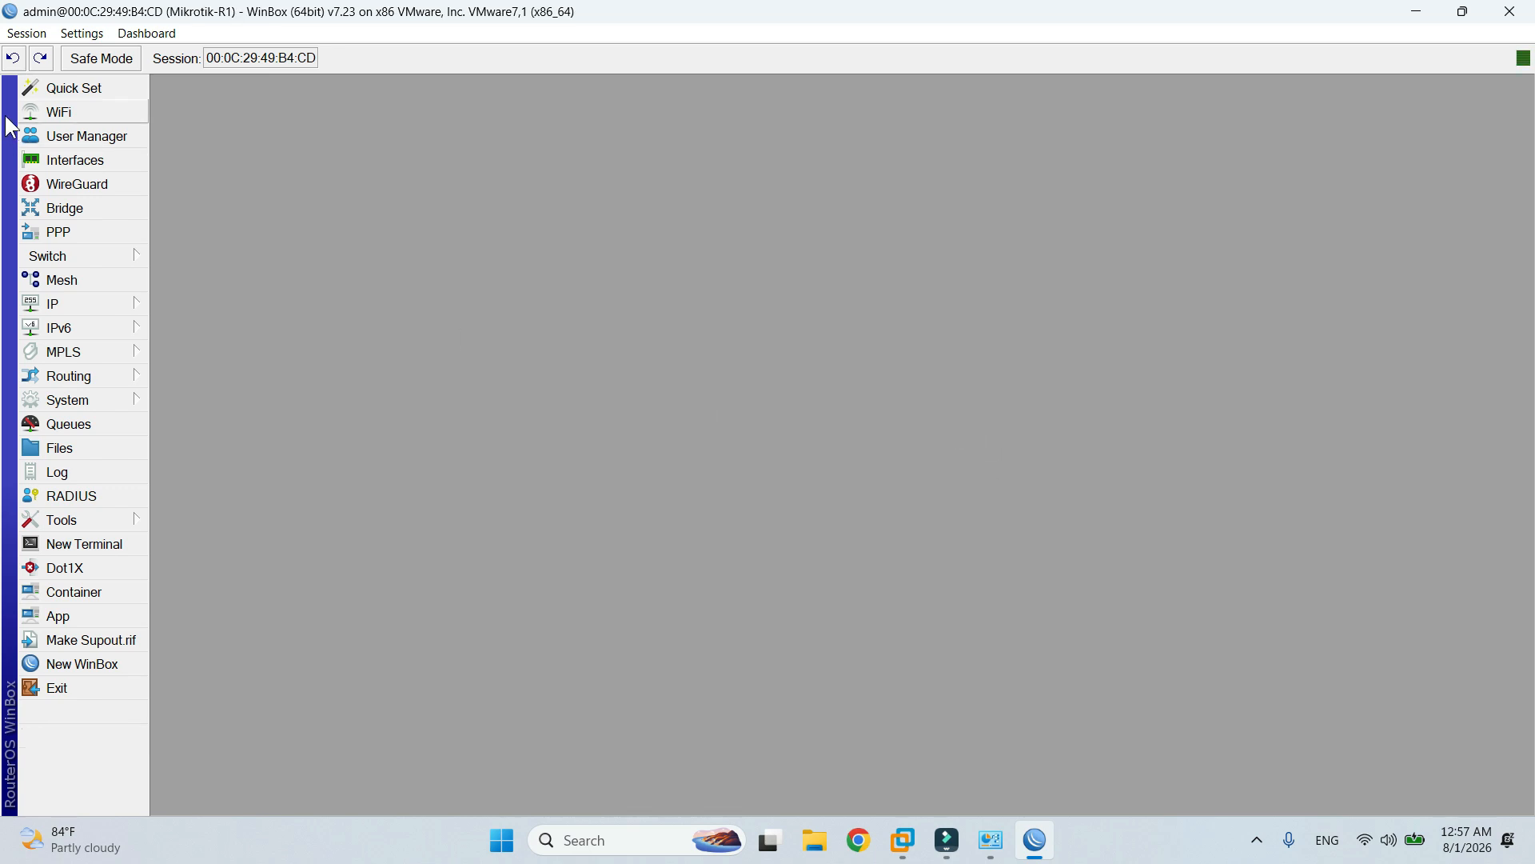
# Rename R1's Ethernet interfaces, ether1 as MGMT and ether2 as TRUNK to SW1.
pyautogui.click(83, 163)
pyautogui.click(266, 185)
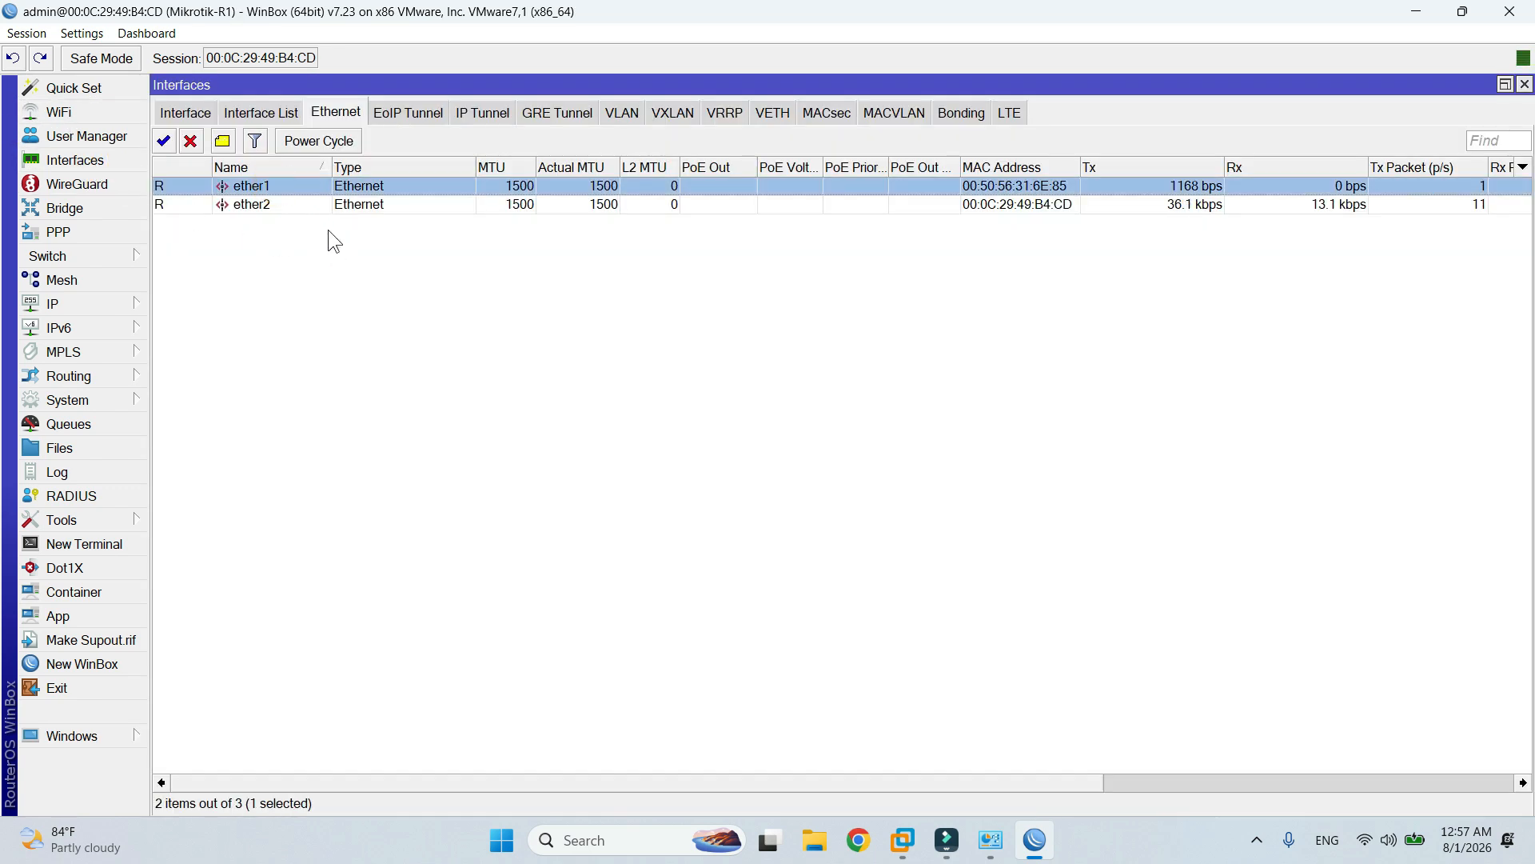
pyautogui.doubleClick(281, 185)
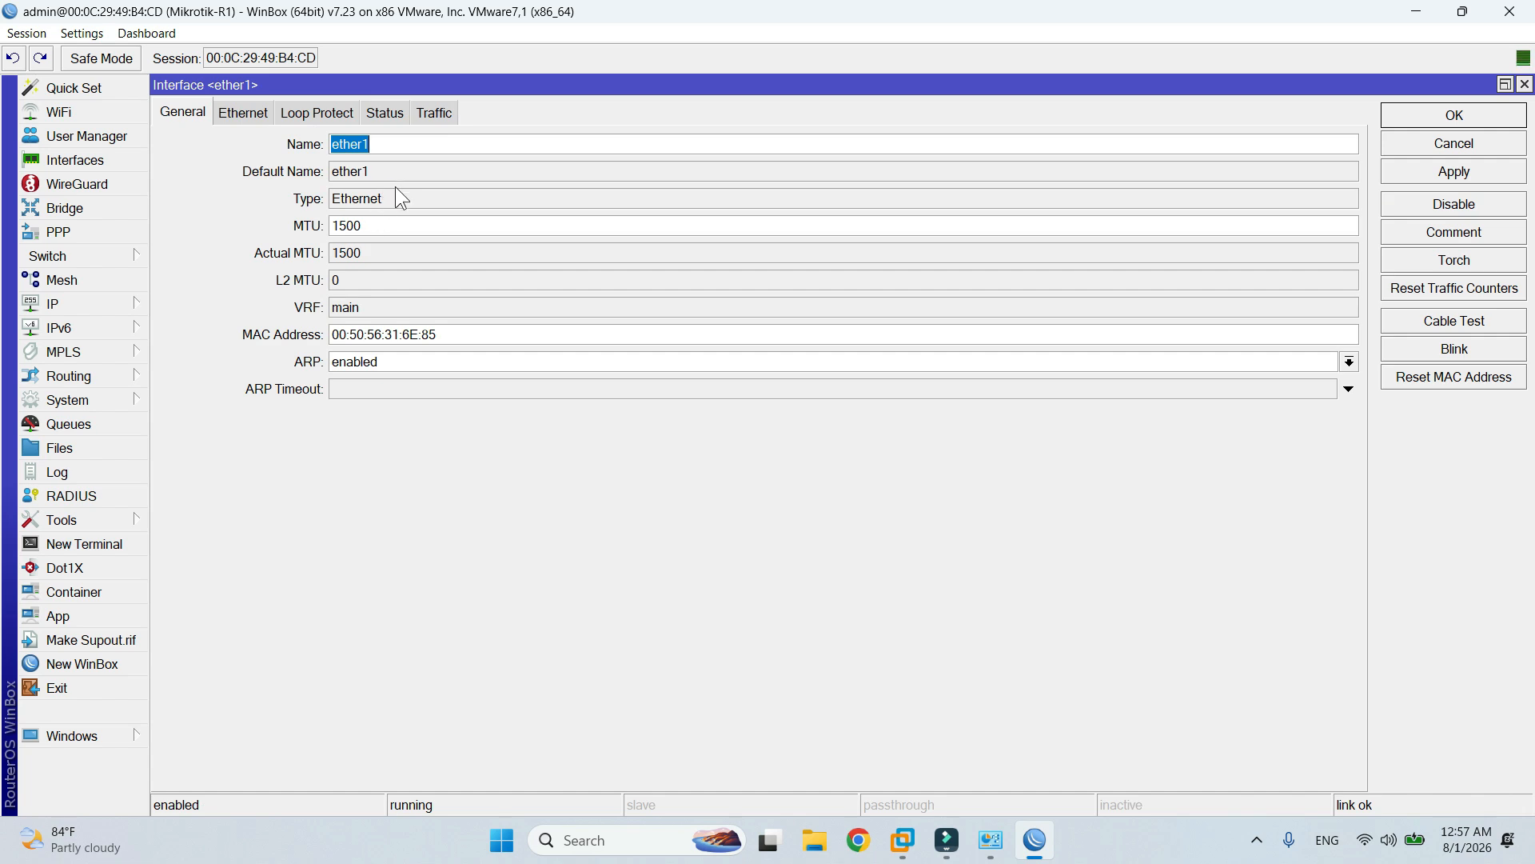
pyautogui.write('MGMT')
pyautogui.click(1434, 114)
pyautogui.doubleClick(258, 206)
pyautogui.write('TRUNK')
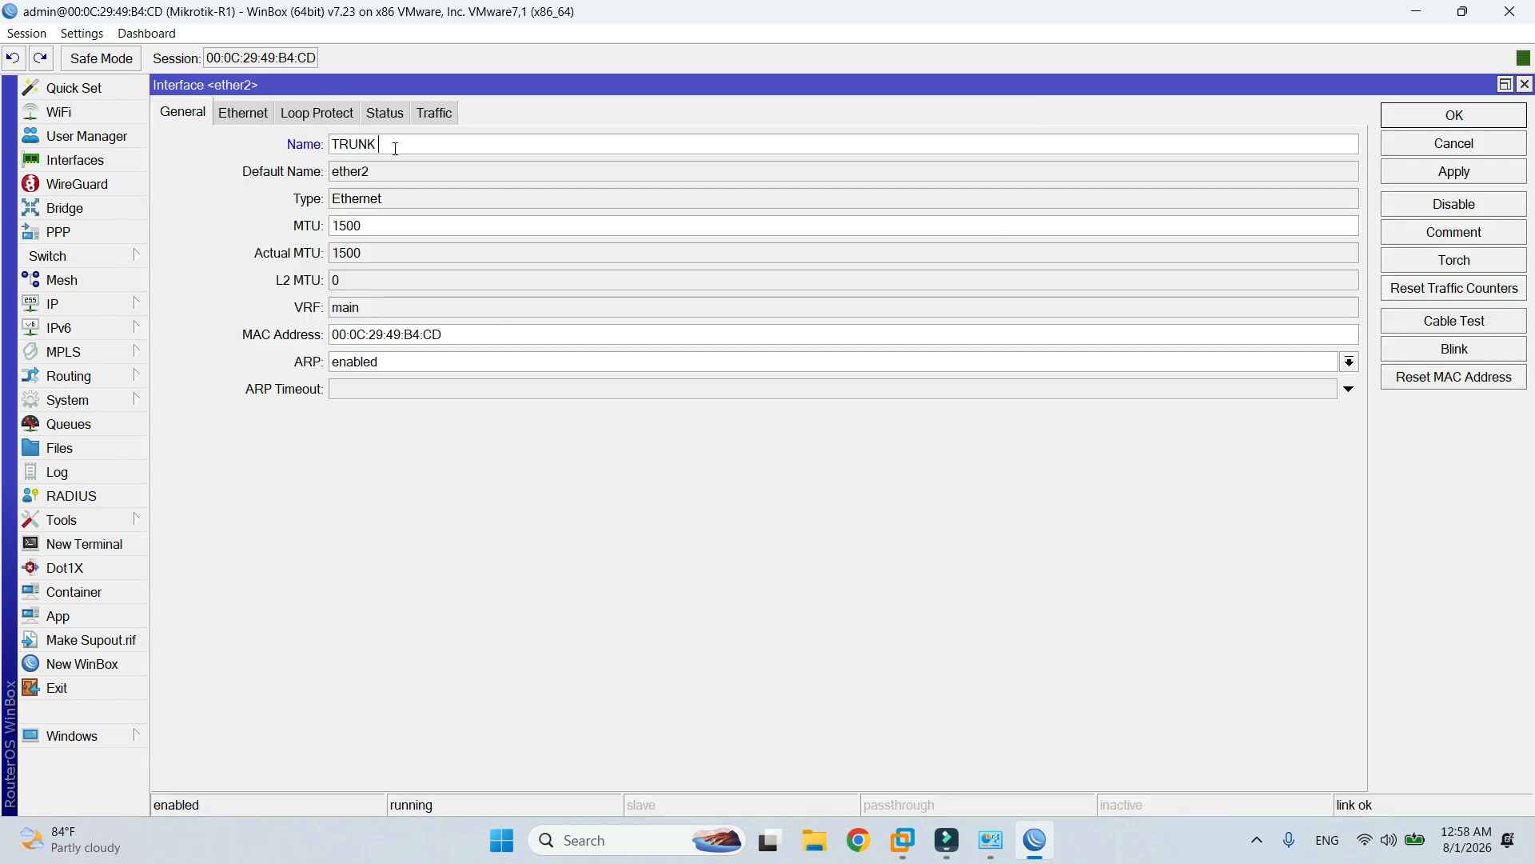
pyautogui.write(' to SW1')
pyautogui.click(1443, 112)
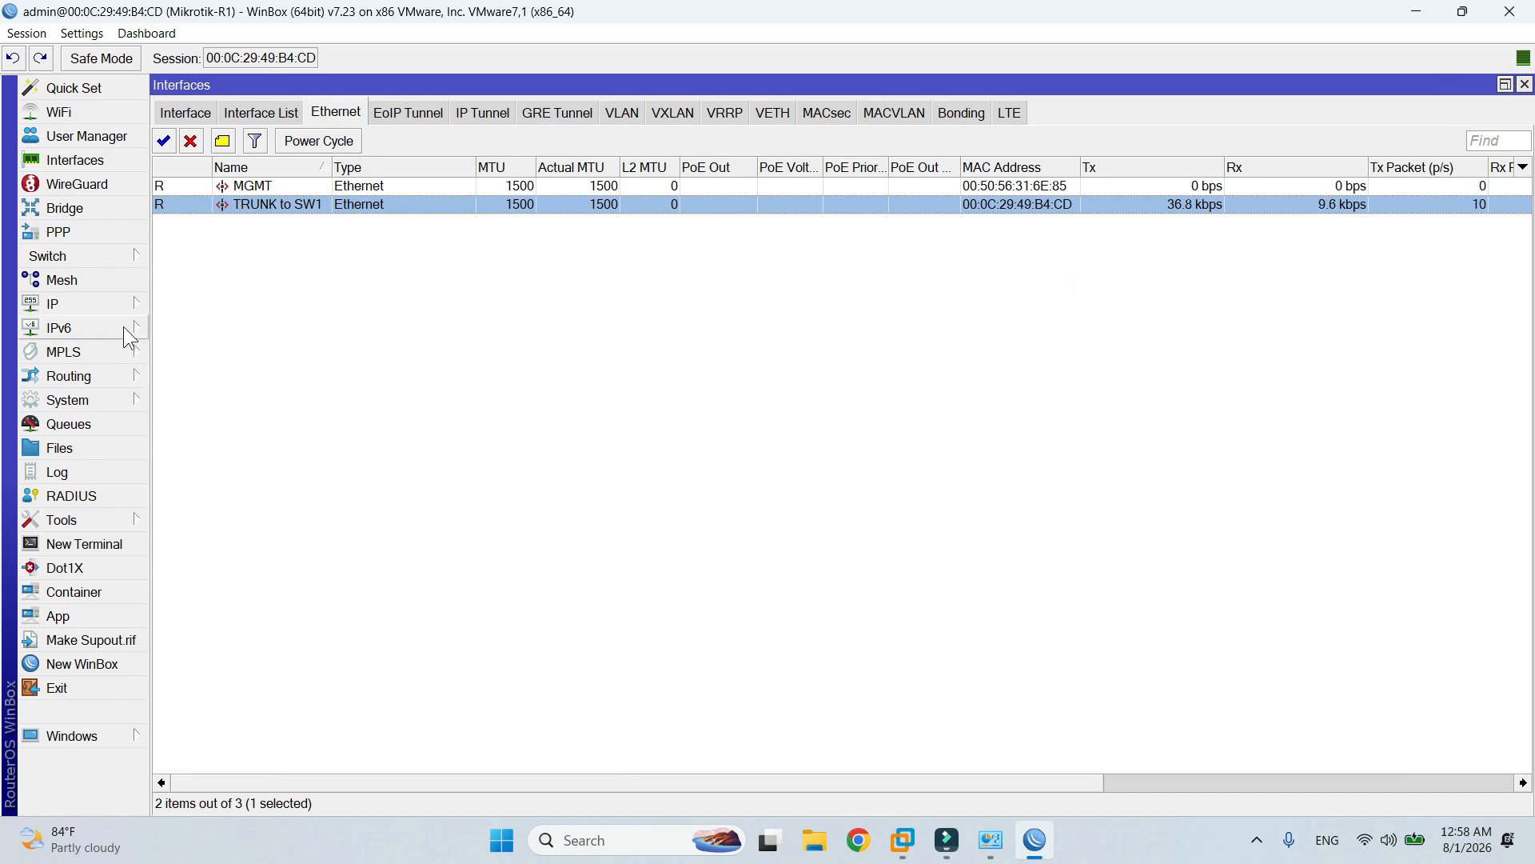
# Add the IP address 192.168.56.2/24 to the MGMT interface of R1.
pyautogui.click(120, 304)
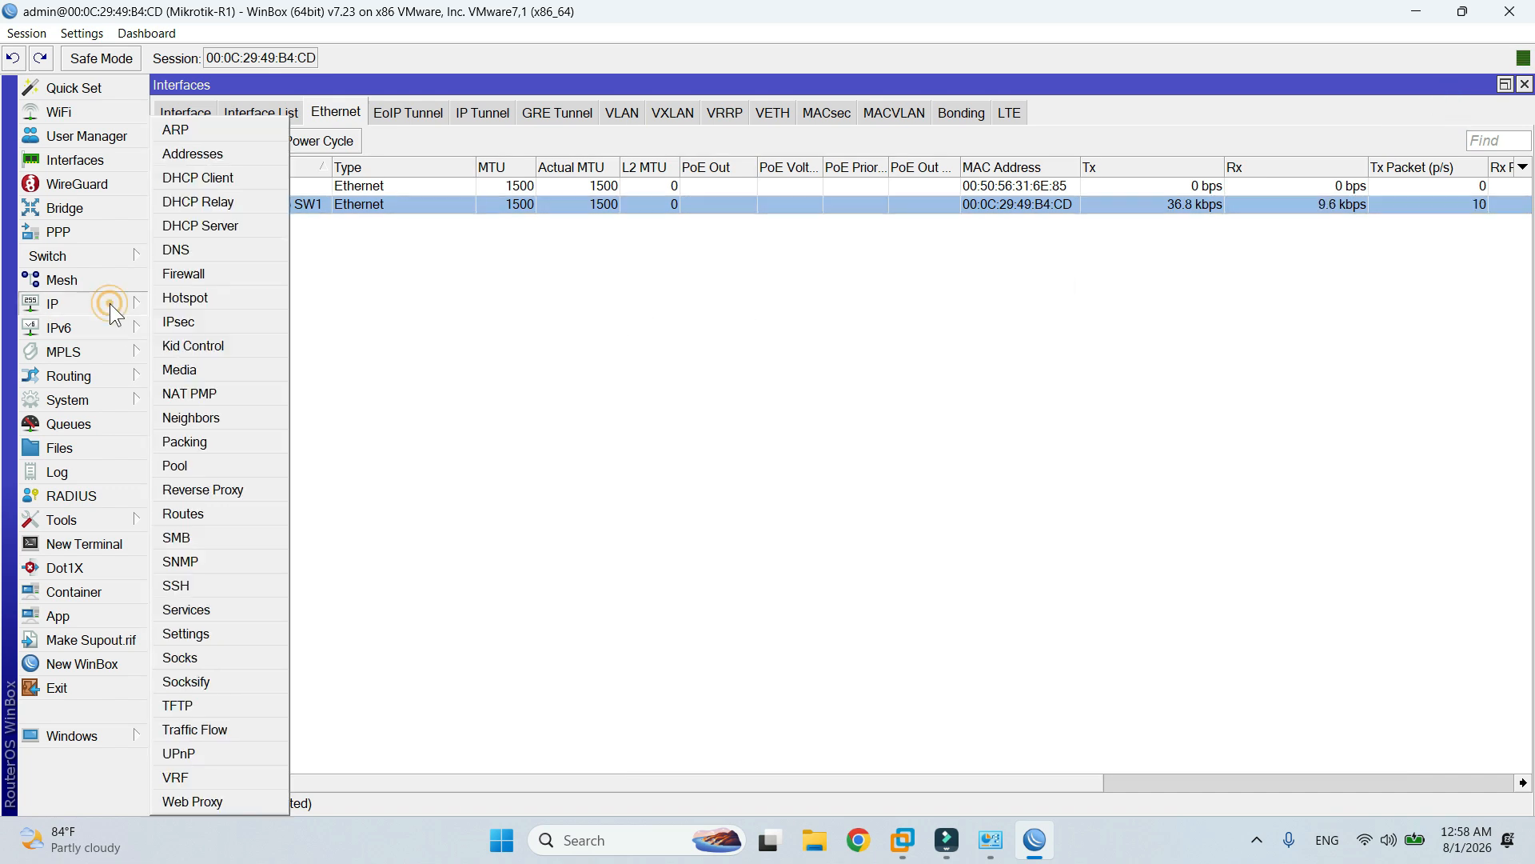
pyautogui.click(247, 154)
pyautogui.click(162, 110)
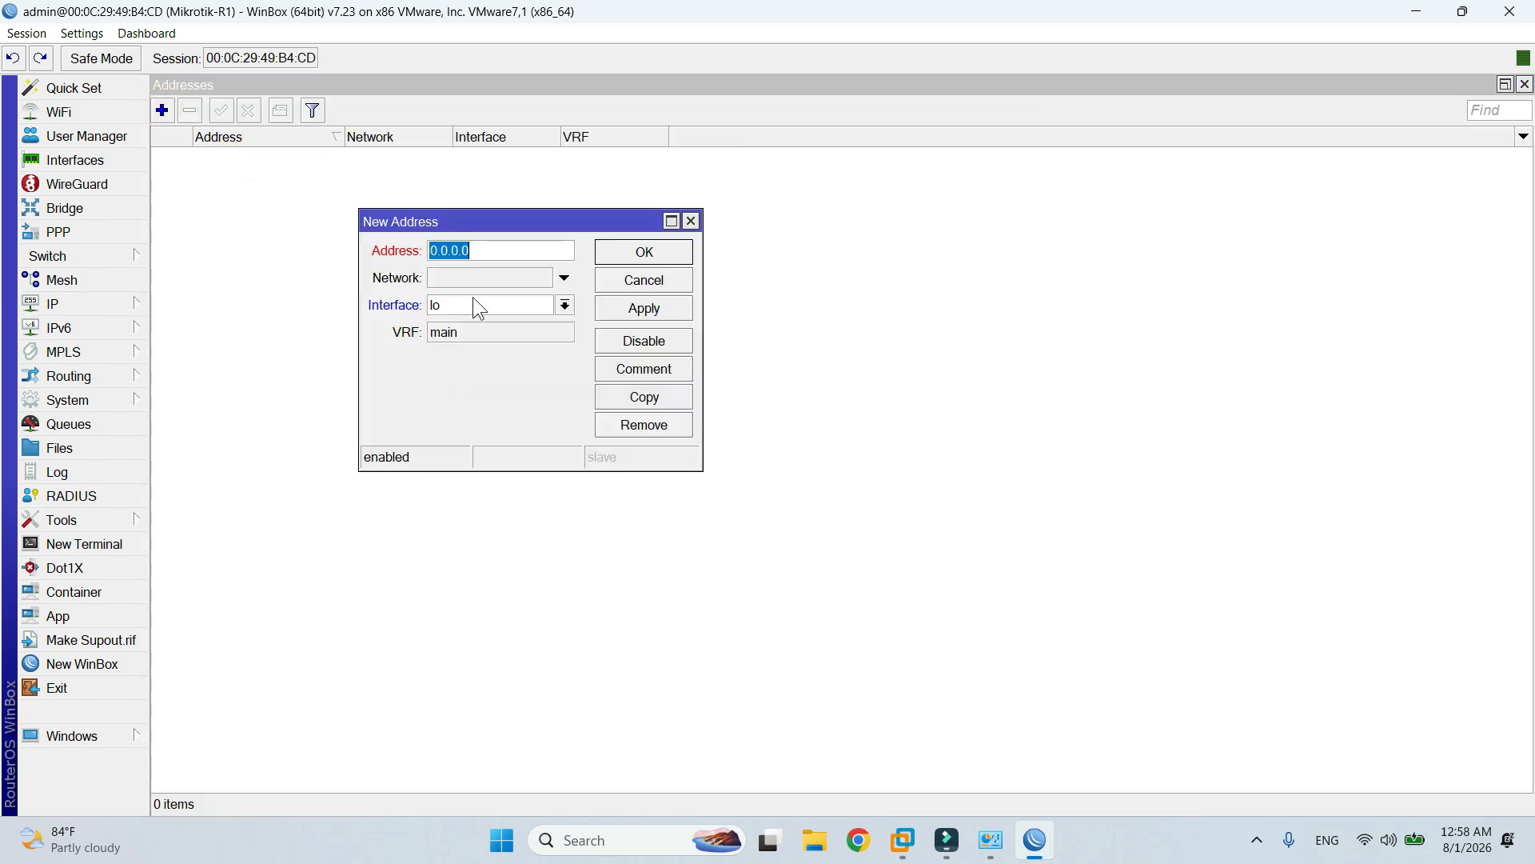
pyautogui.write('192.168.56.2/24')
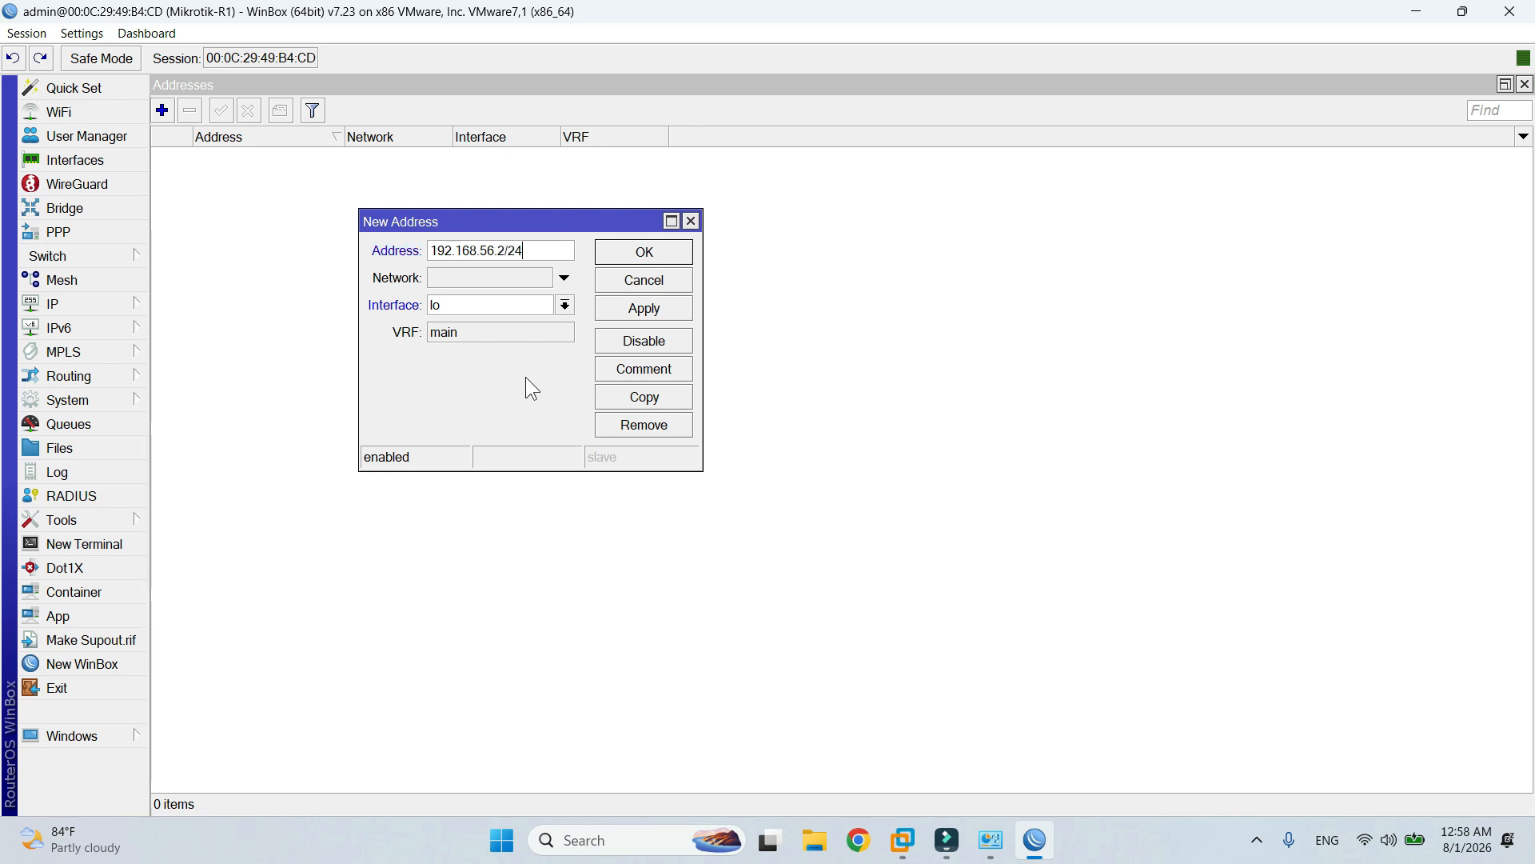
pyautogui.click(565, 305)
pyautogui.click(560, 324)
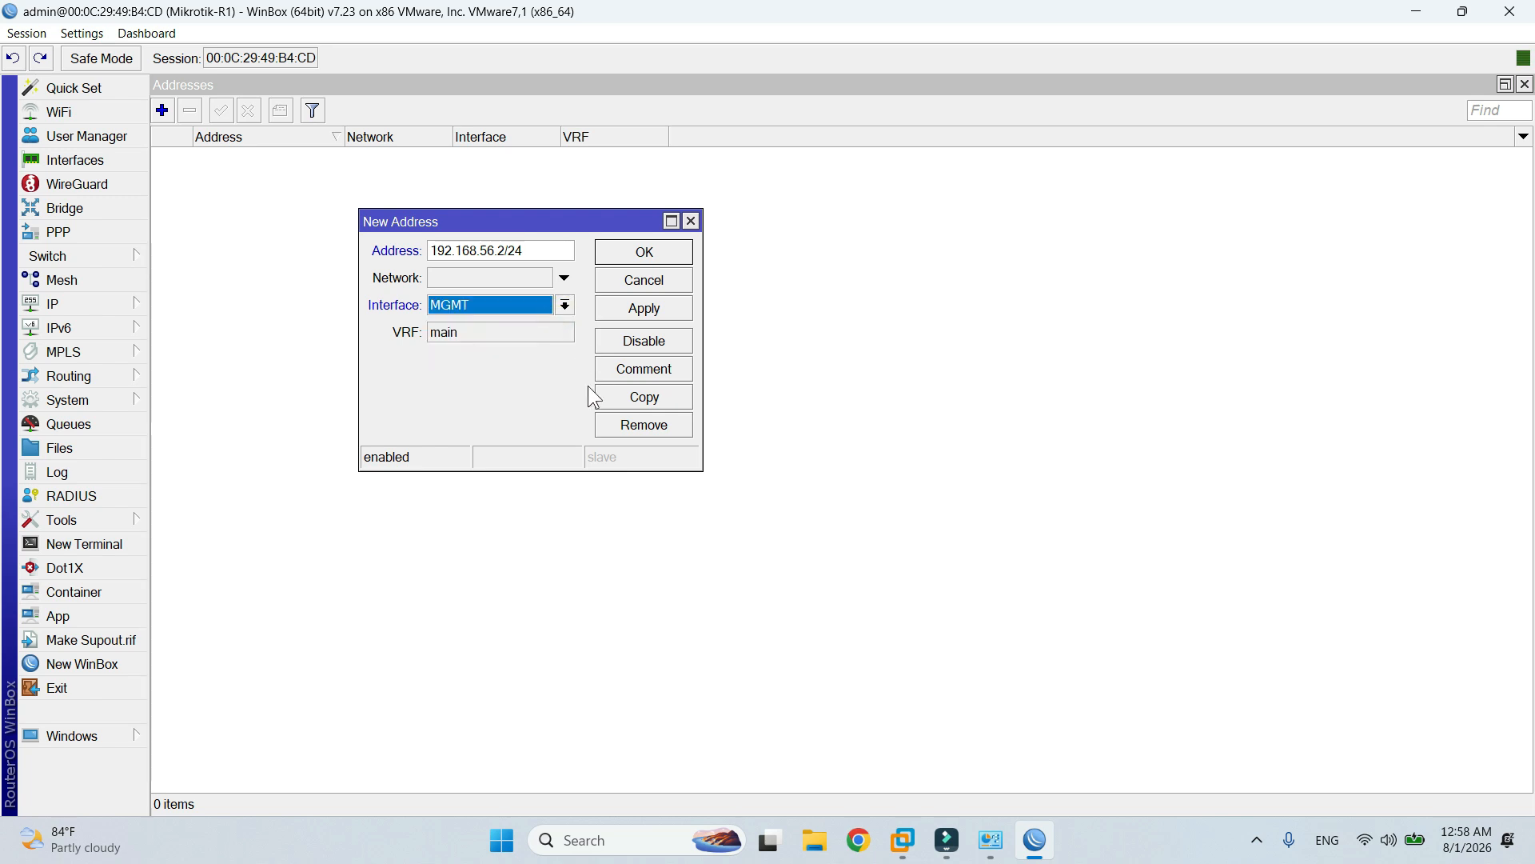
pyautogui.click(645, 306)
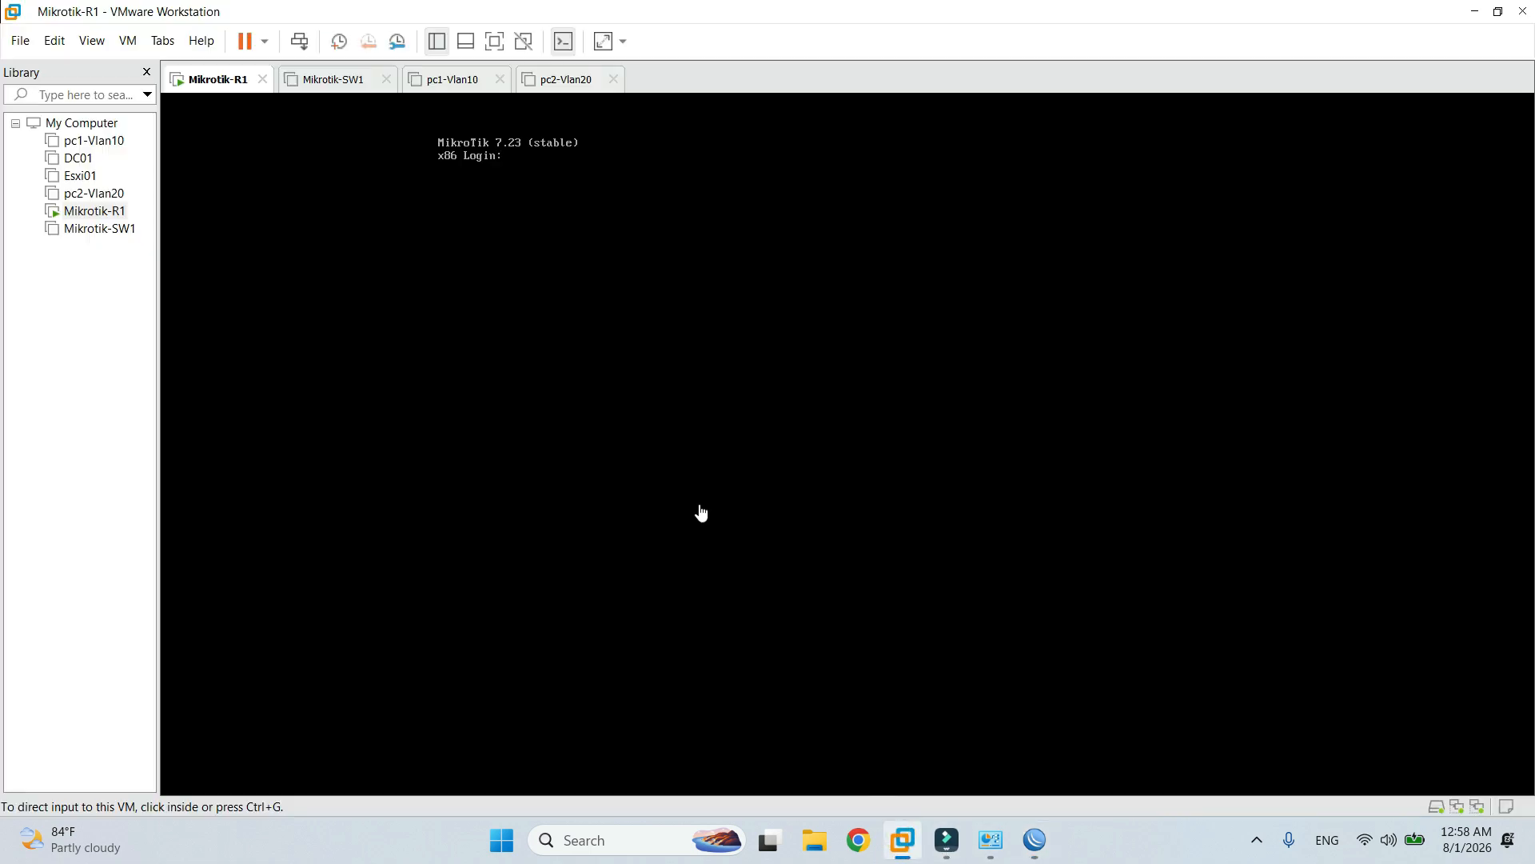
# Power on Mikrotik-SW1 in VMware Workstation and connect to the new x86 neighbor by its MAC address from a new WinBox window.
pyautogui.click(336, 79)
pyautogui.click(274, 151)
pyautogui.click(1035, 841)
pyautogui.click(82, 664)
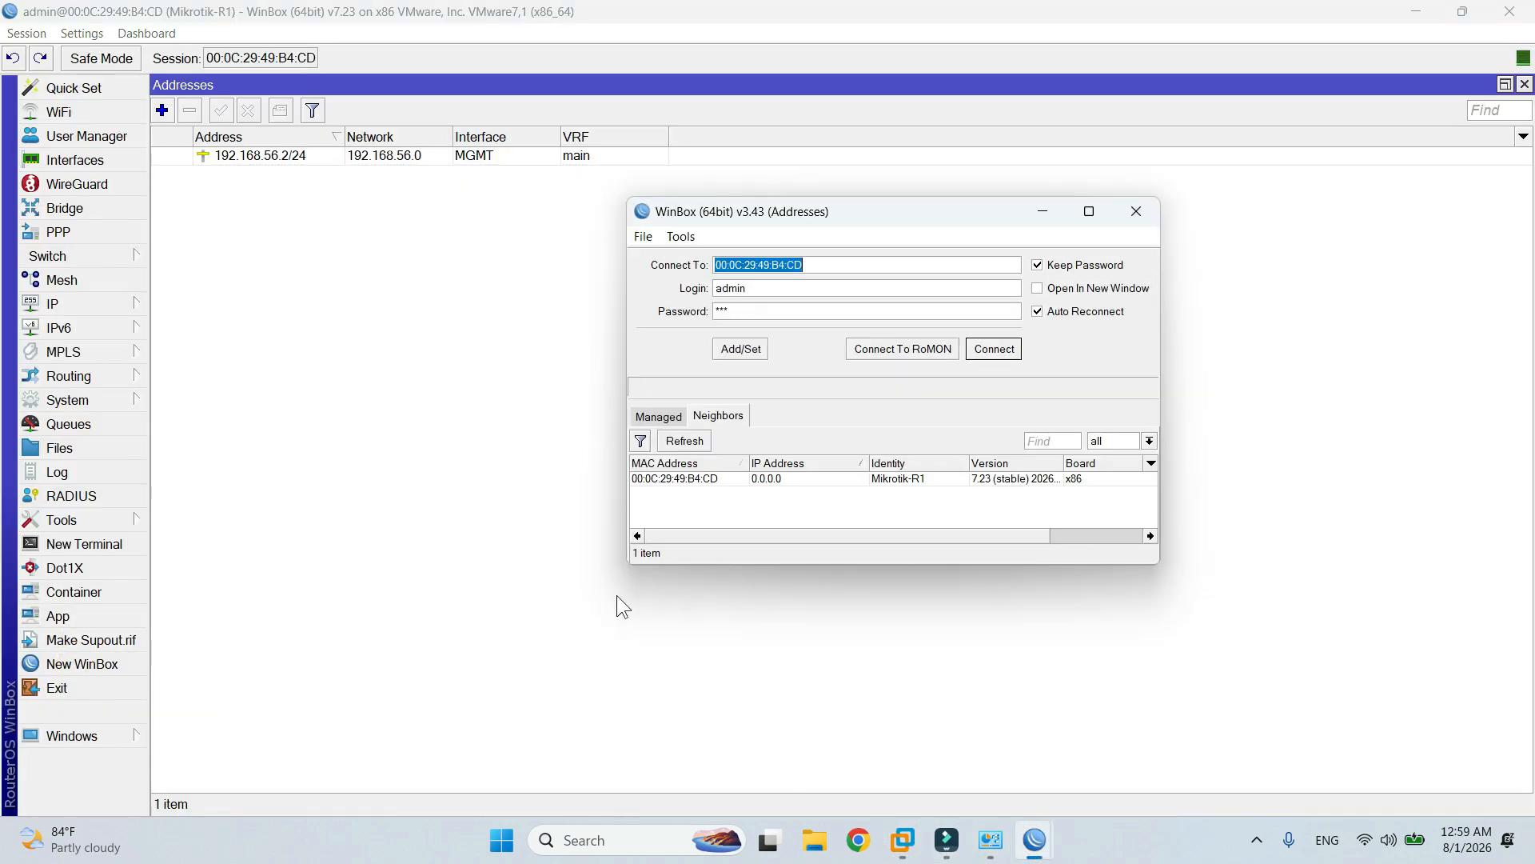
pyautogui.click(694, 441)
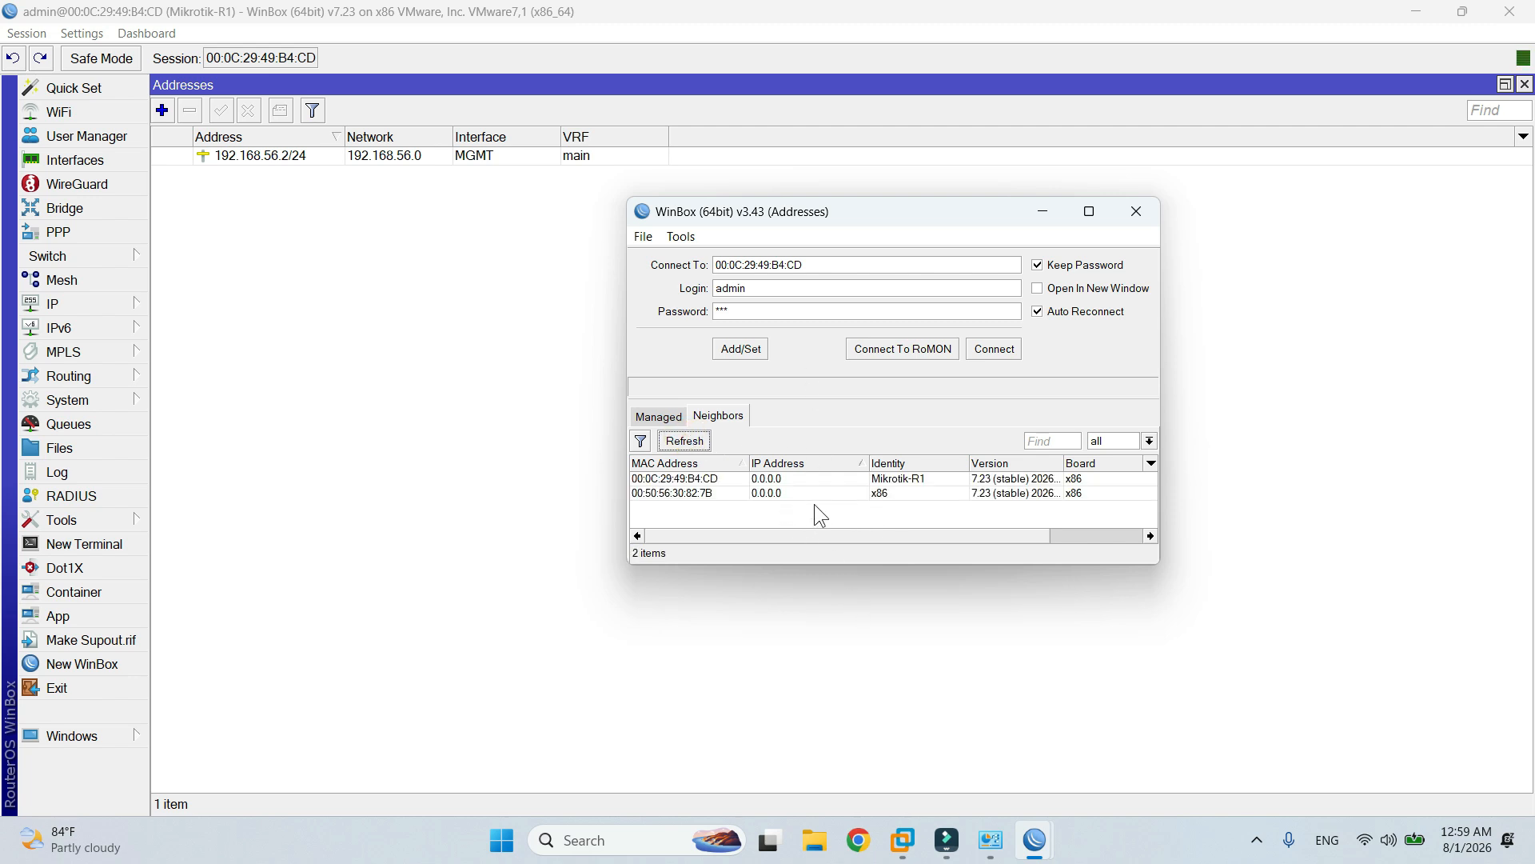
pyautogui.click(757, 493)
pyautogui.click(999, 351)
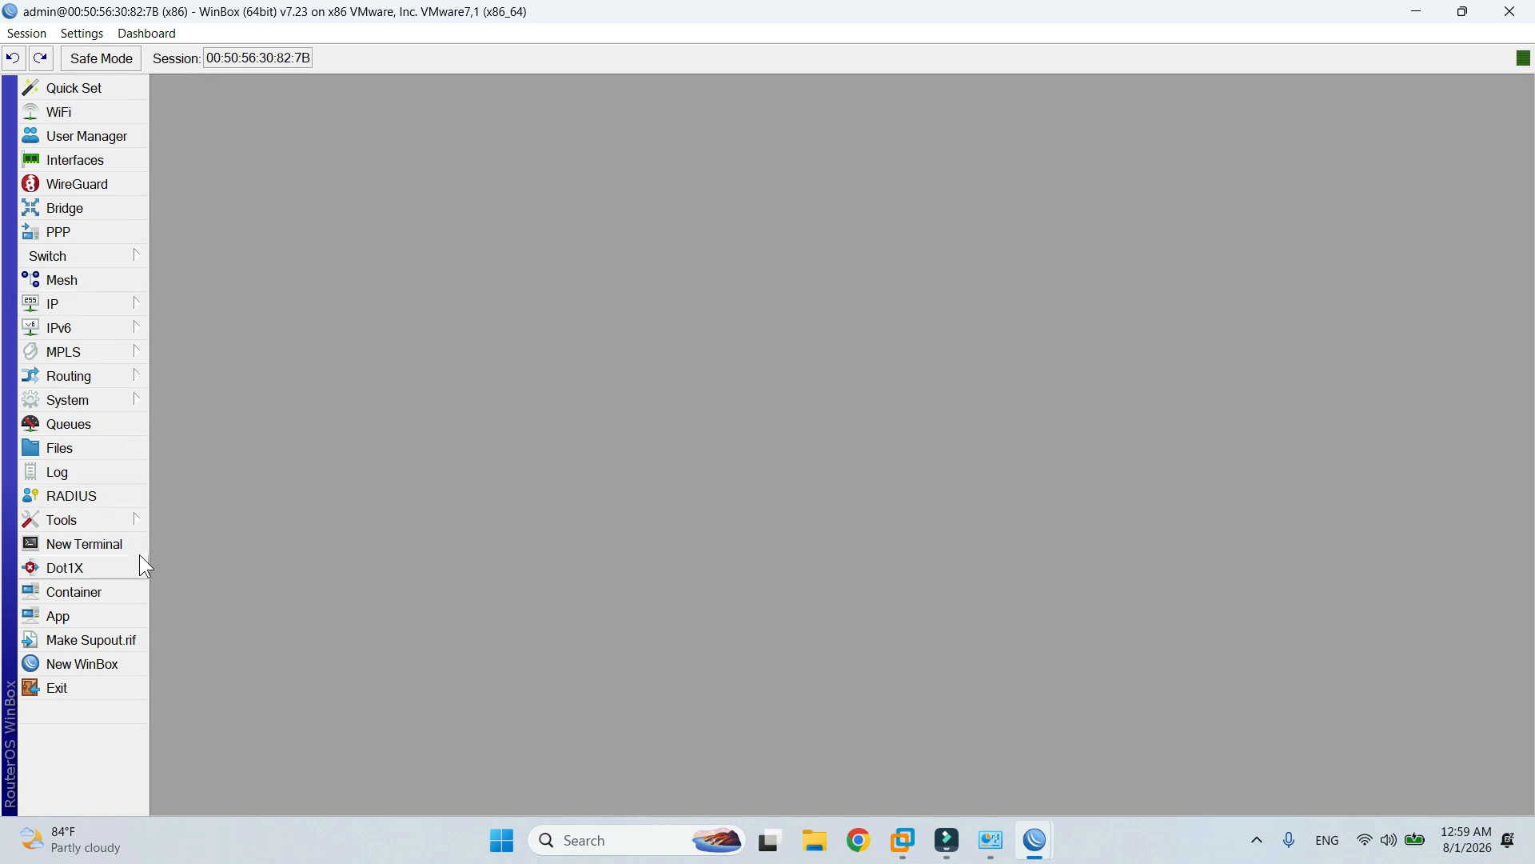
# Set the system identity of the newly connected x86 device to Mikrotik-SW1.
pyautogui.click(125, 400)
pyautogui.click(232, 319)
pyautogui.write('Mikrotik')
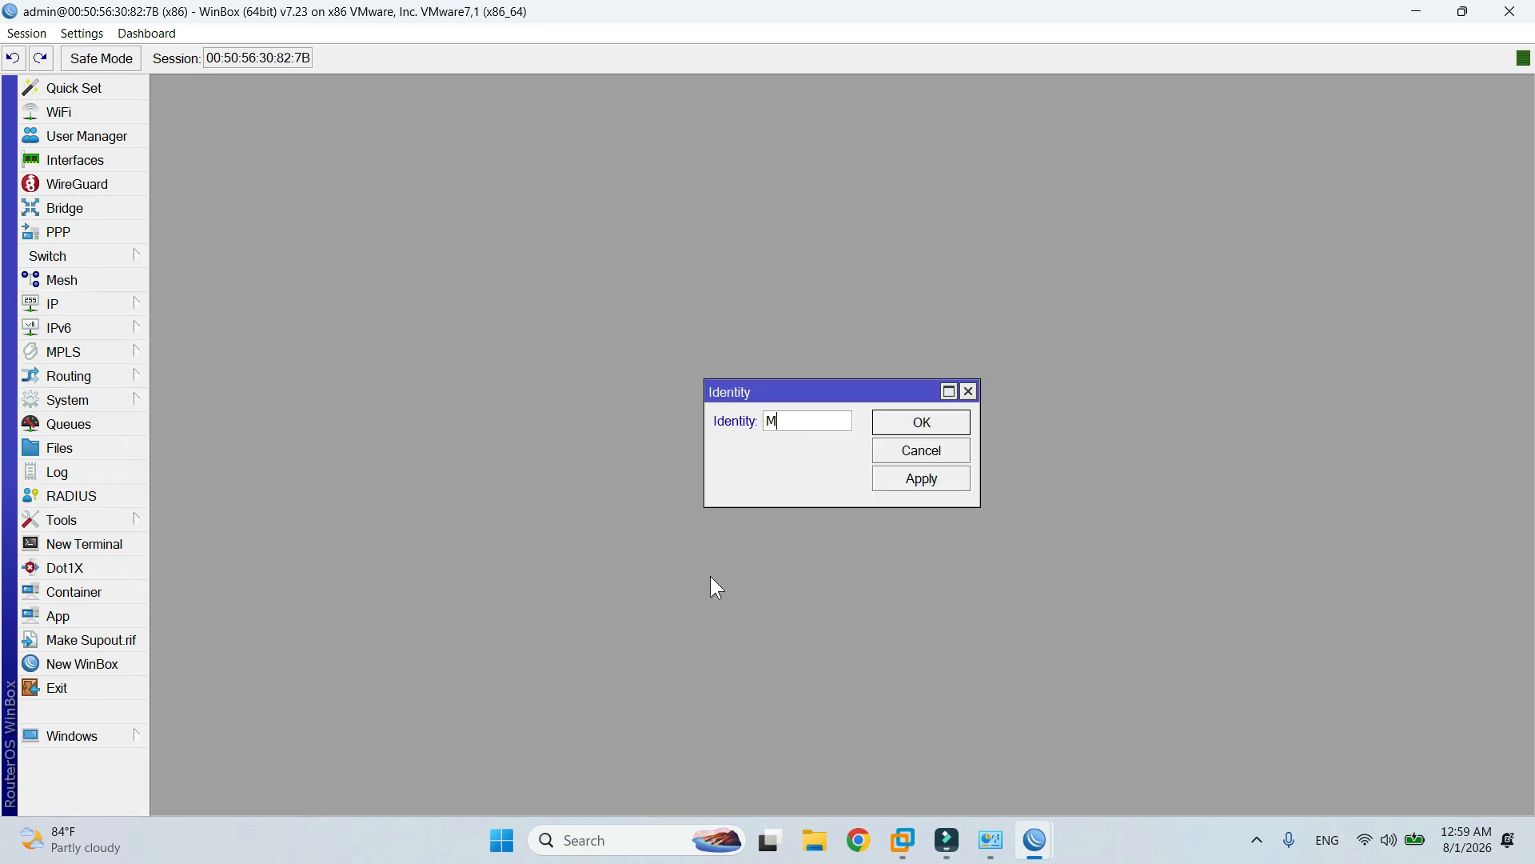
pyautogui.write('-SW1')
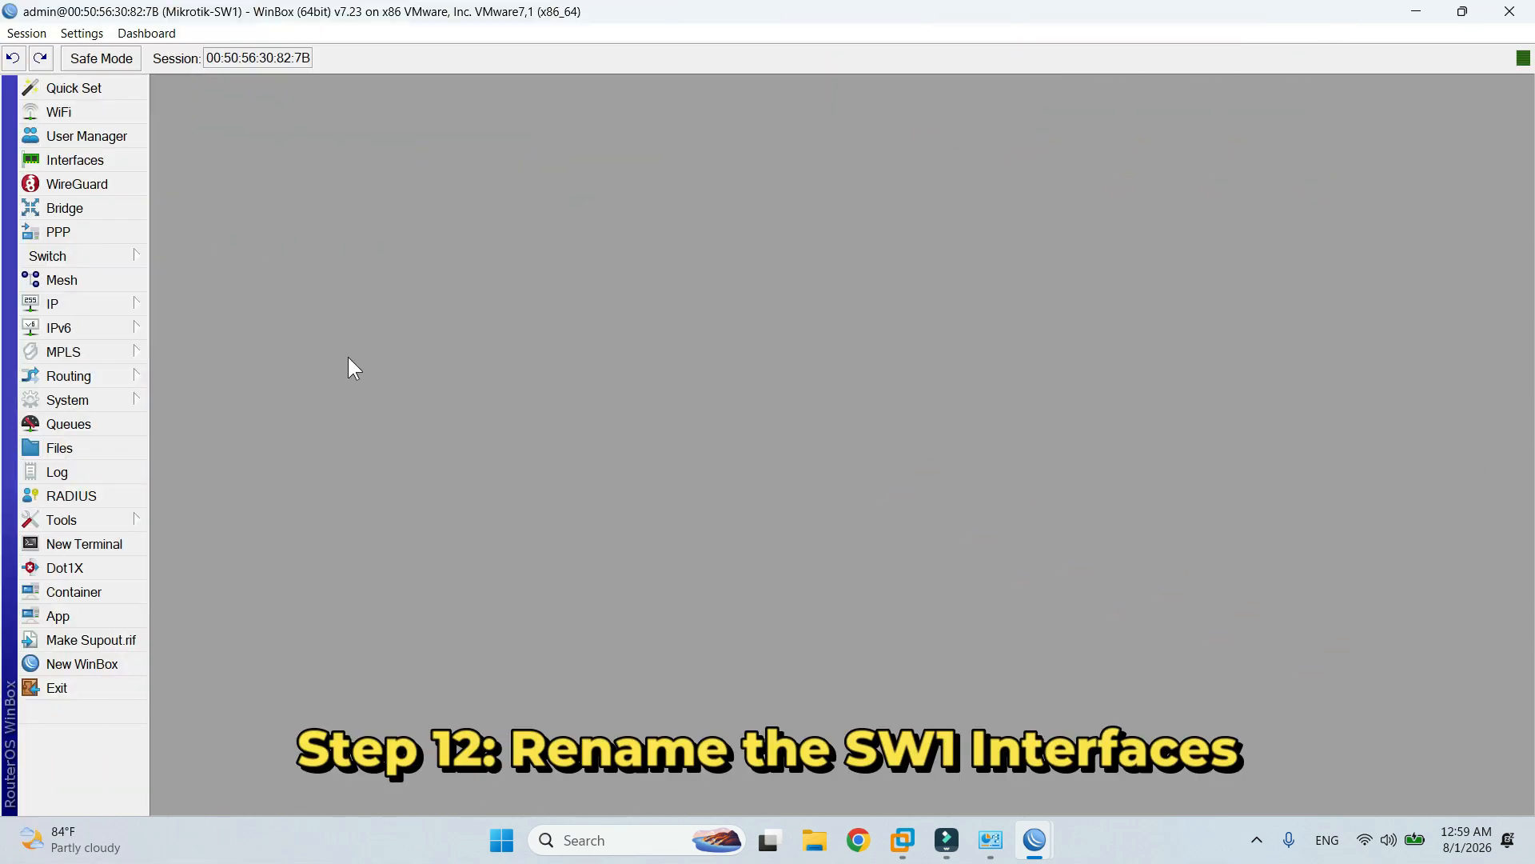
# Rename SW1's Ethernet interfaces ether1 as MGMT and ether2 as TRUNK to R1.
pyautogui.click(112, 156)
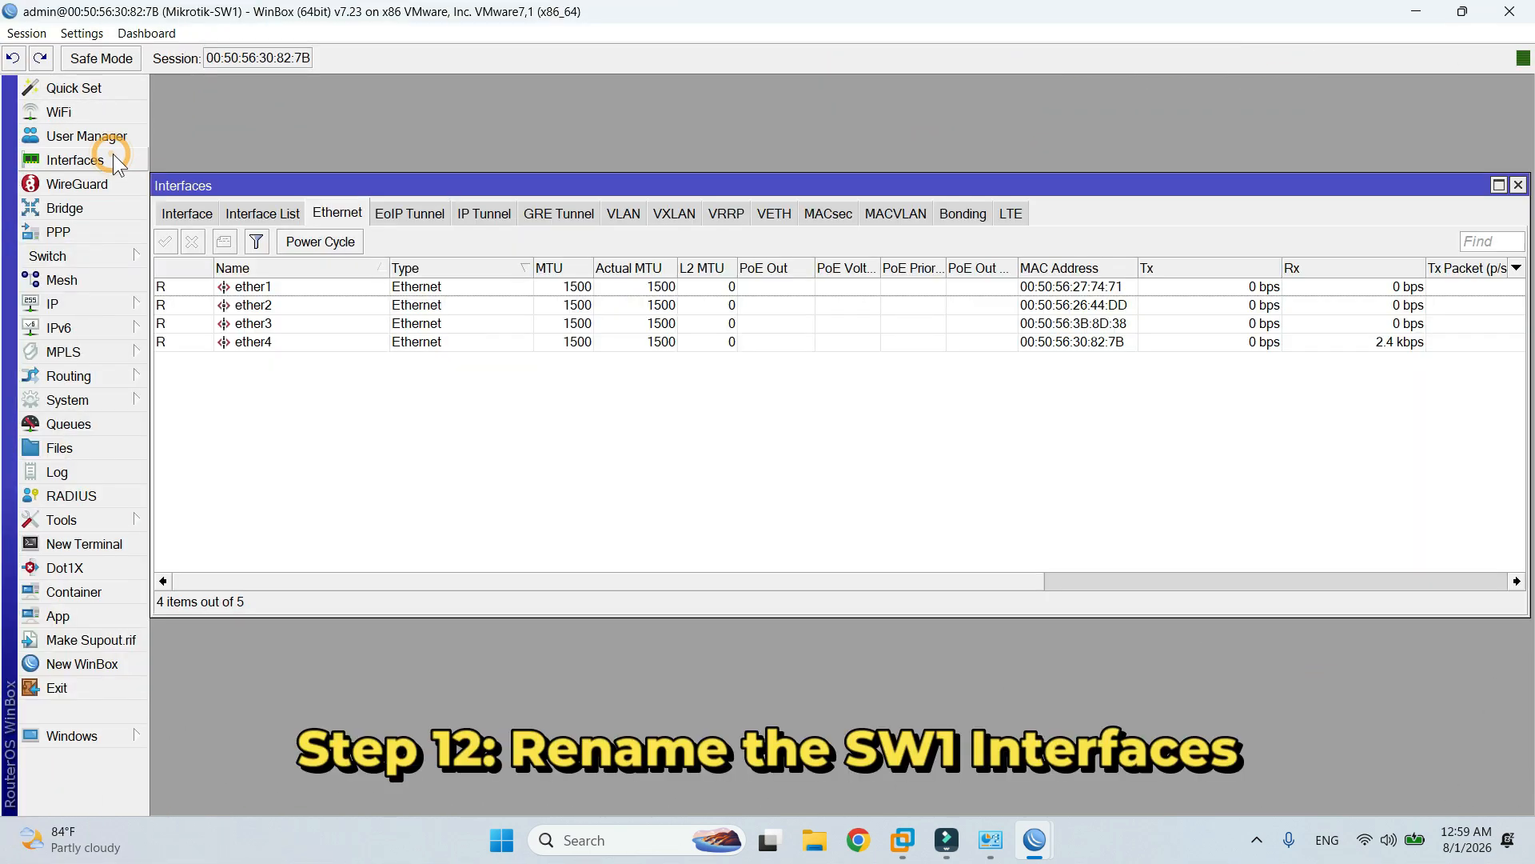
pyautogui.click(299, 287)
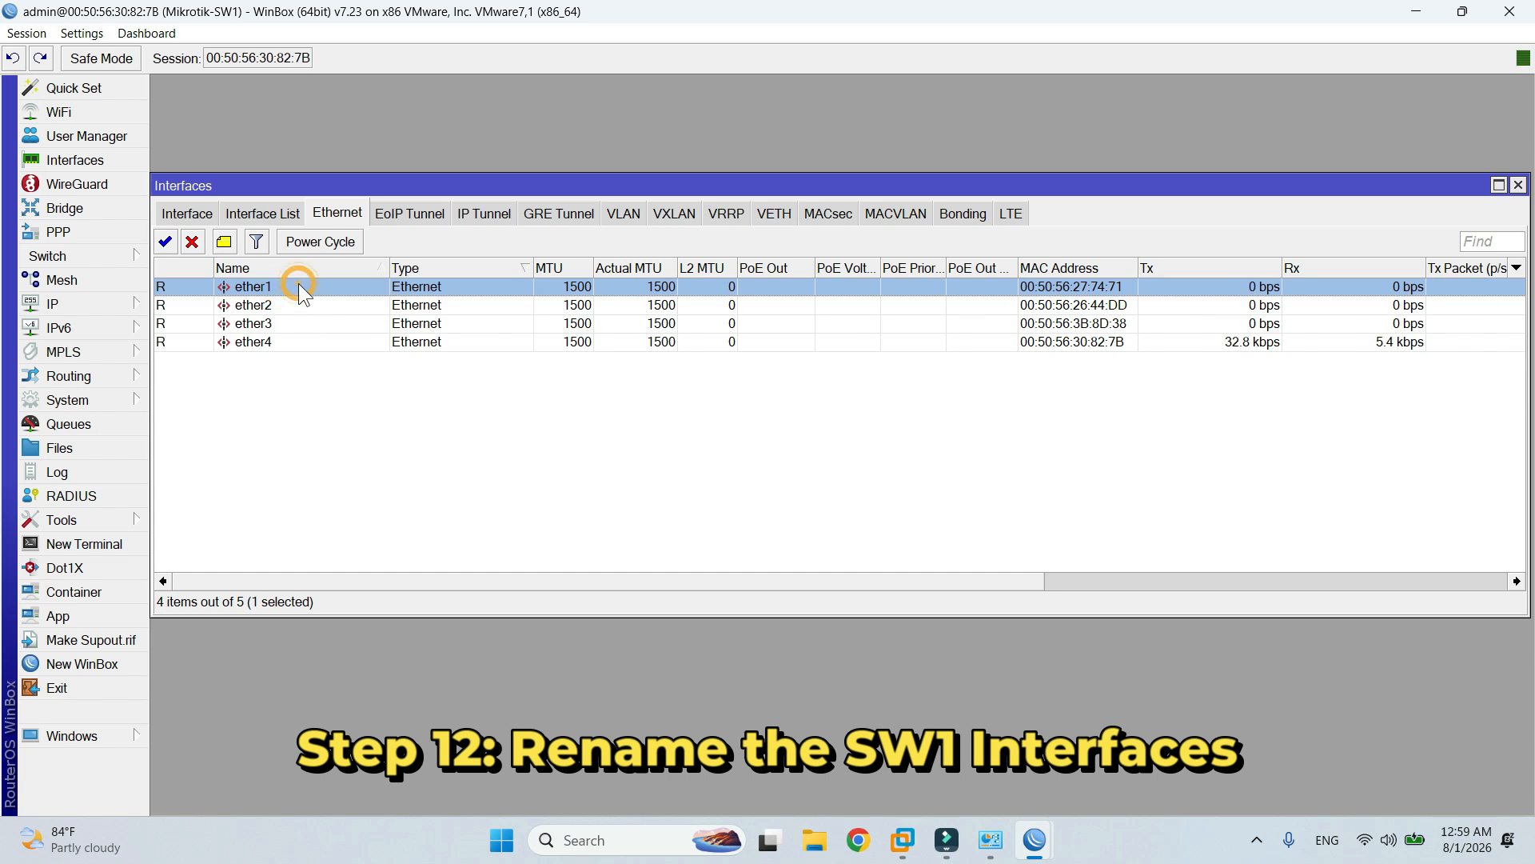
pyautogui.doubleClick(299, 286)
pyautogui.write('M')
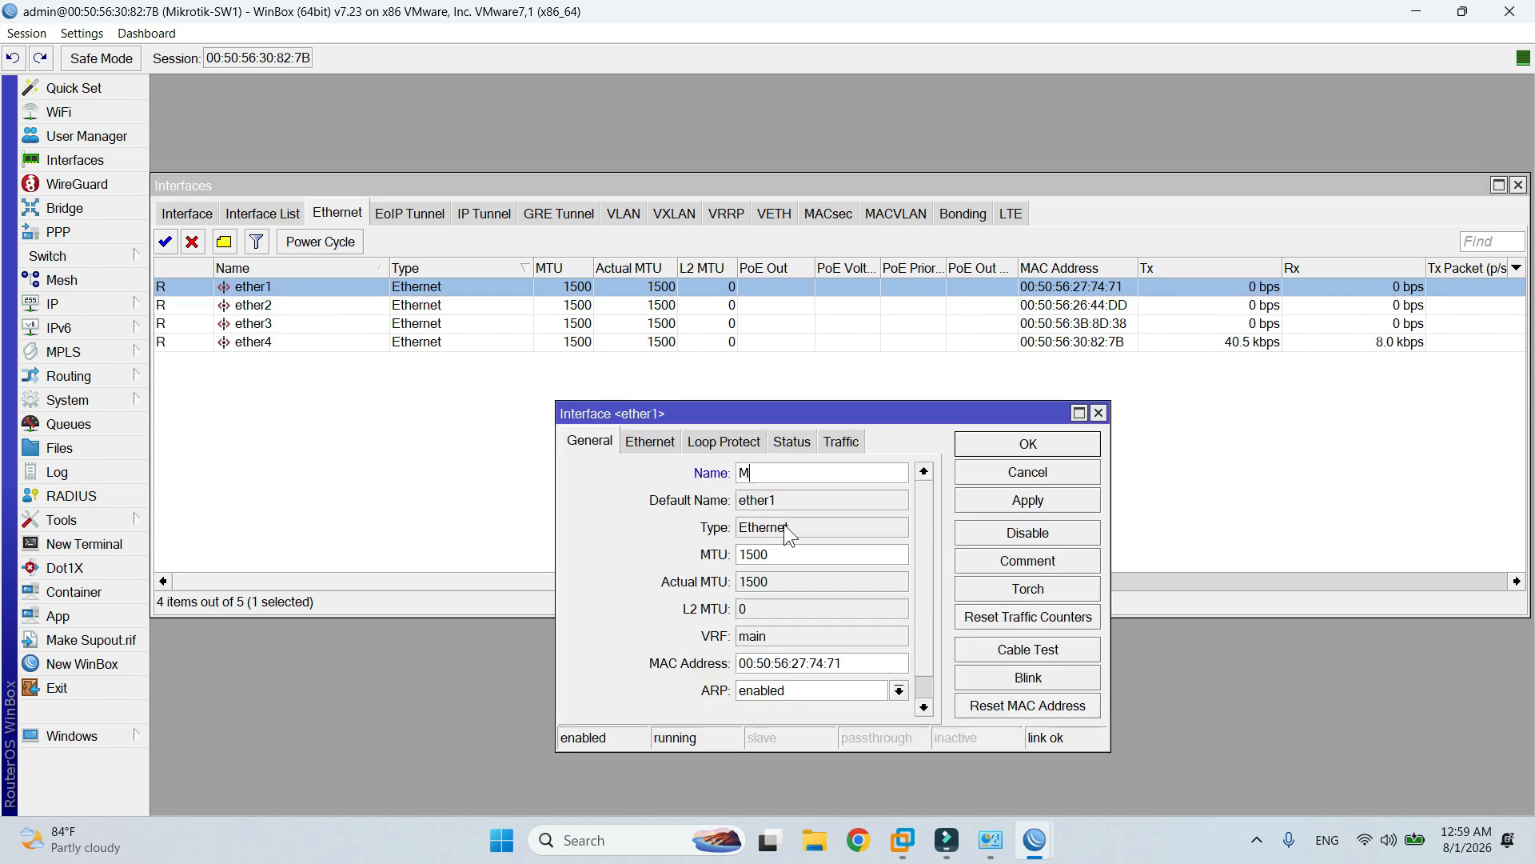
pyautogui.write('GMT')
pyautogui.click(1055, 438)
pyautogui.doubleClick(288, 305)
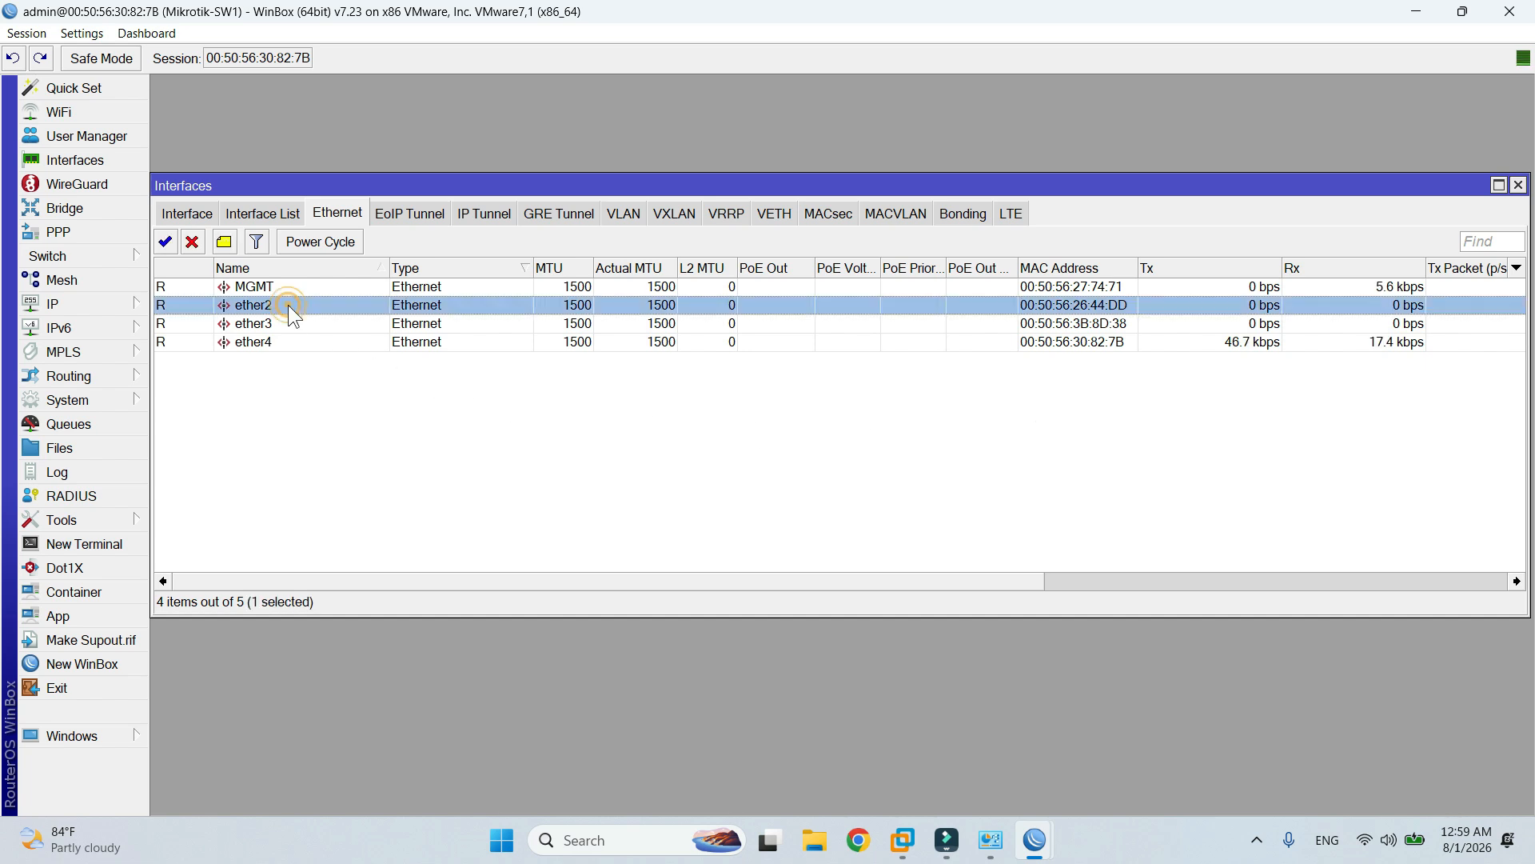
pyautogui.write('TRUNK to R1')
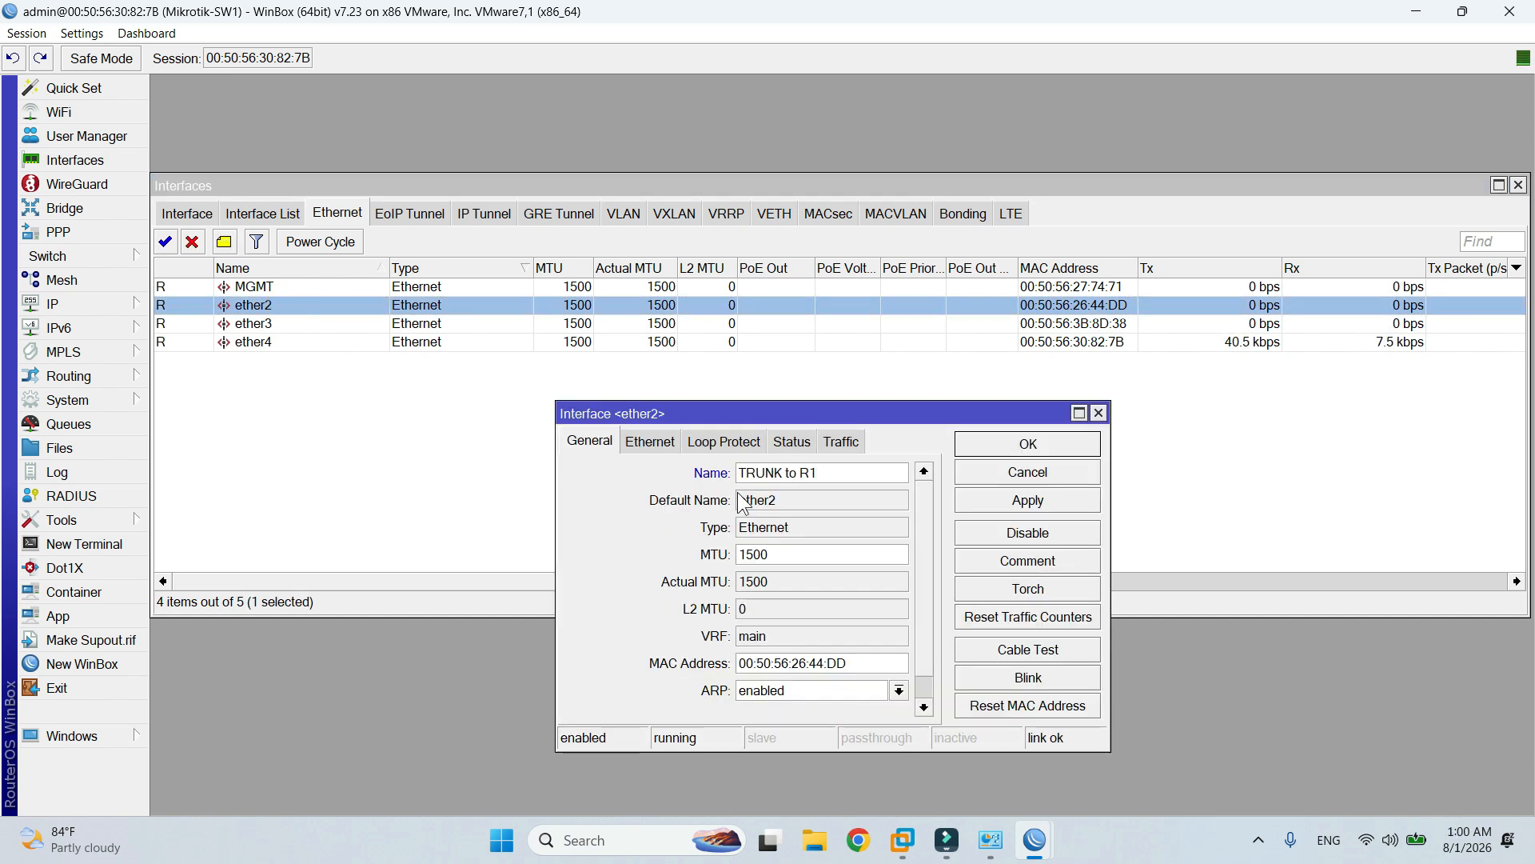
pyautogui.click(995, 442)
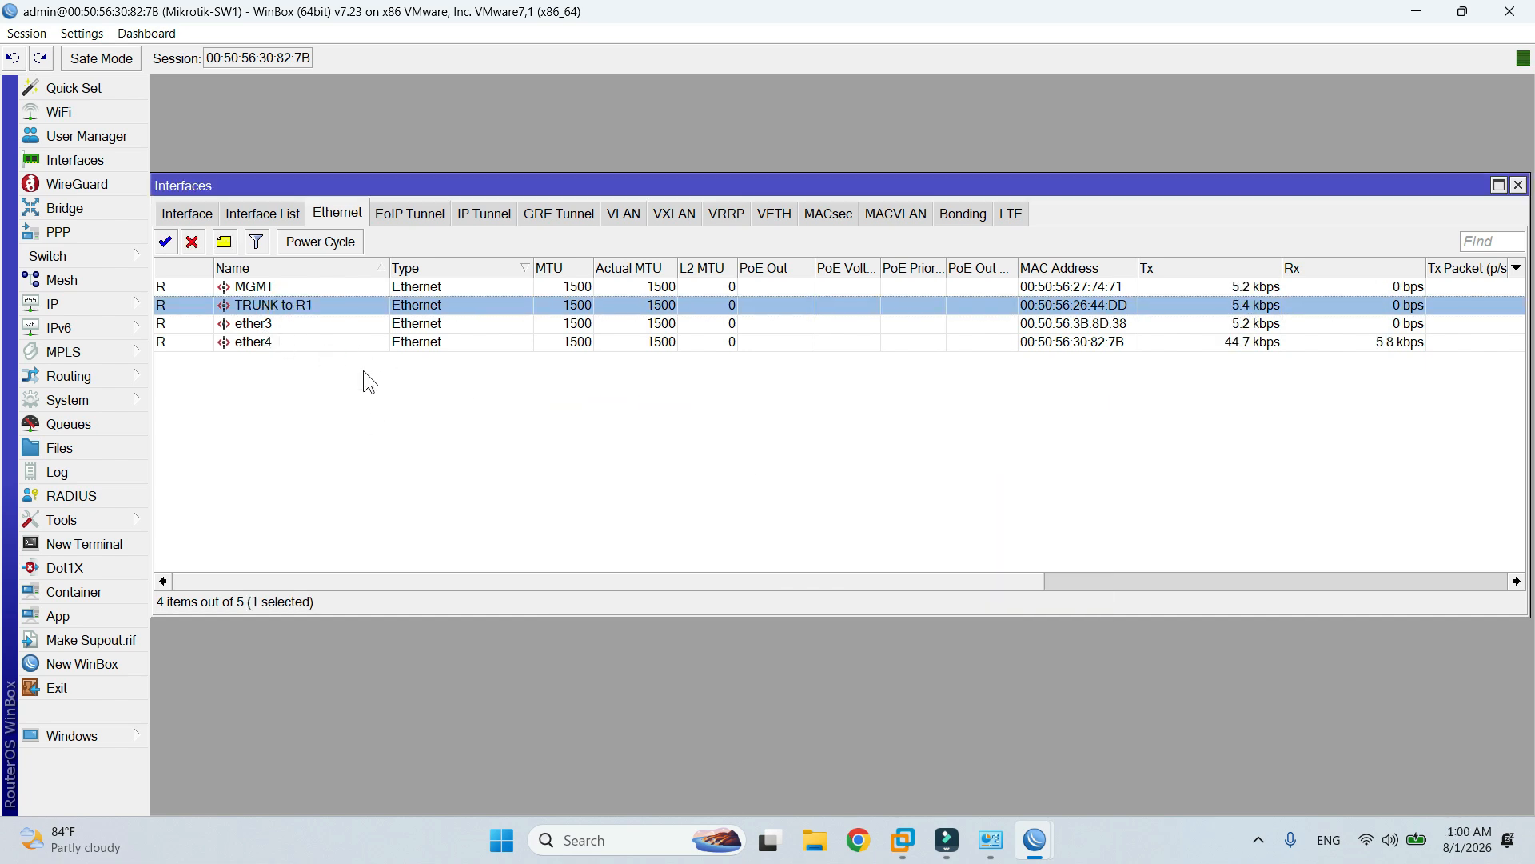
# Rename SW1's Ethernet interfaces ether3 as Access-VLAN10 and ether4 as Access-VLAN20.
pyautogui.doubleClick(282, 323)
pyautogui.write('Access')
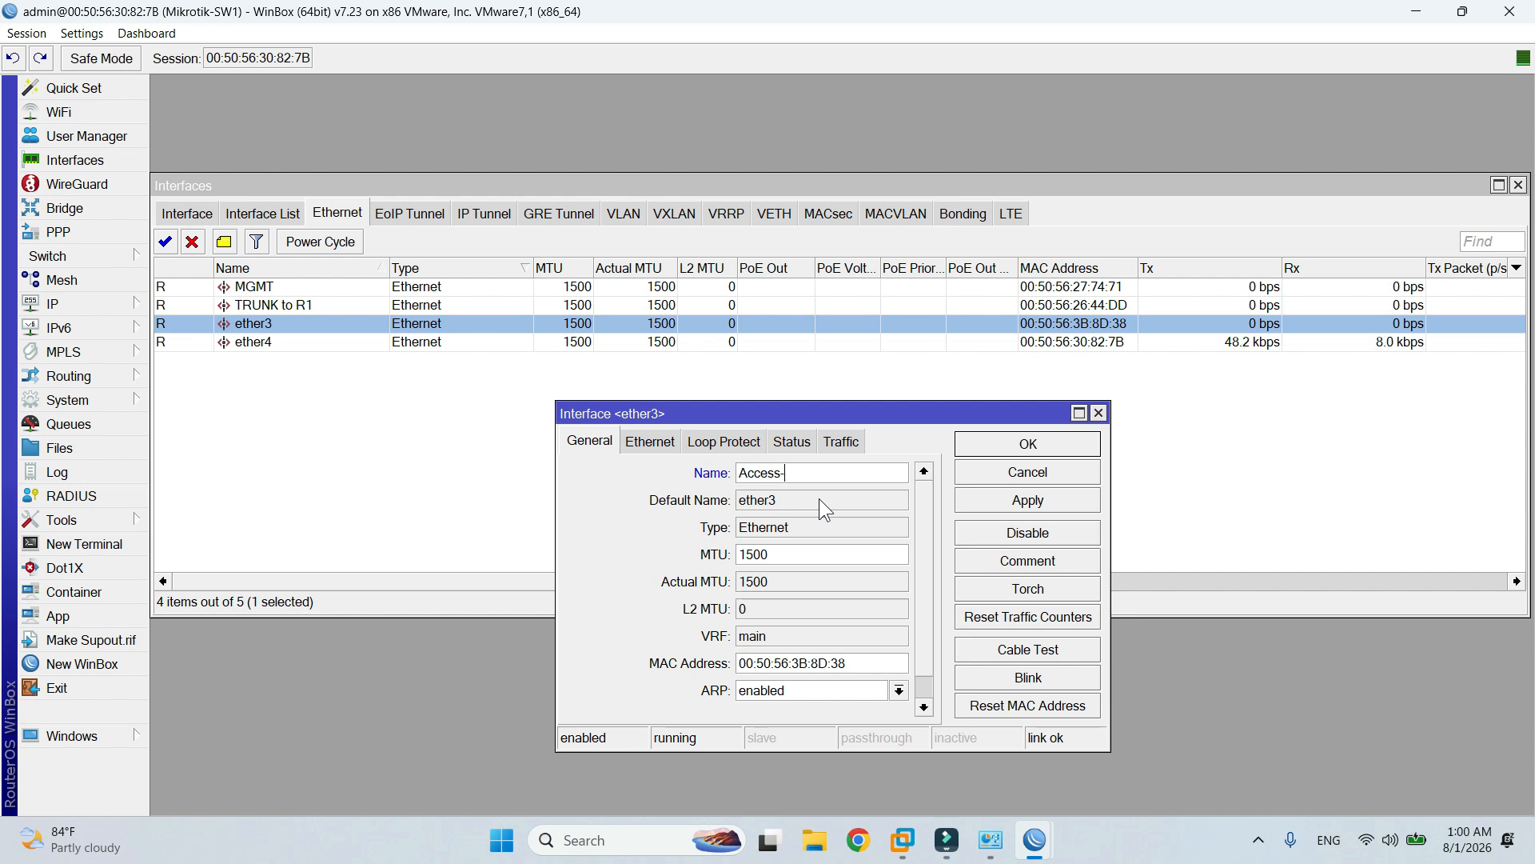
pyautogui.write('-VLAN10')
pyautogui.click(999, 448)
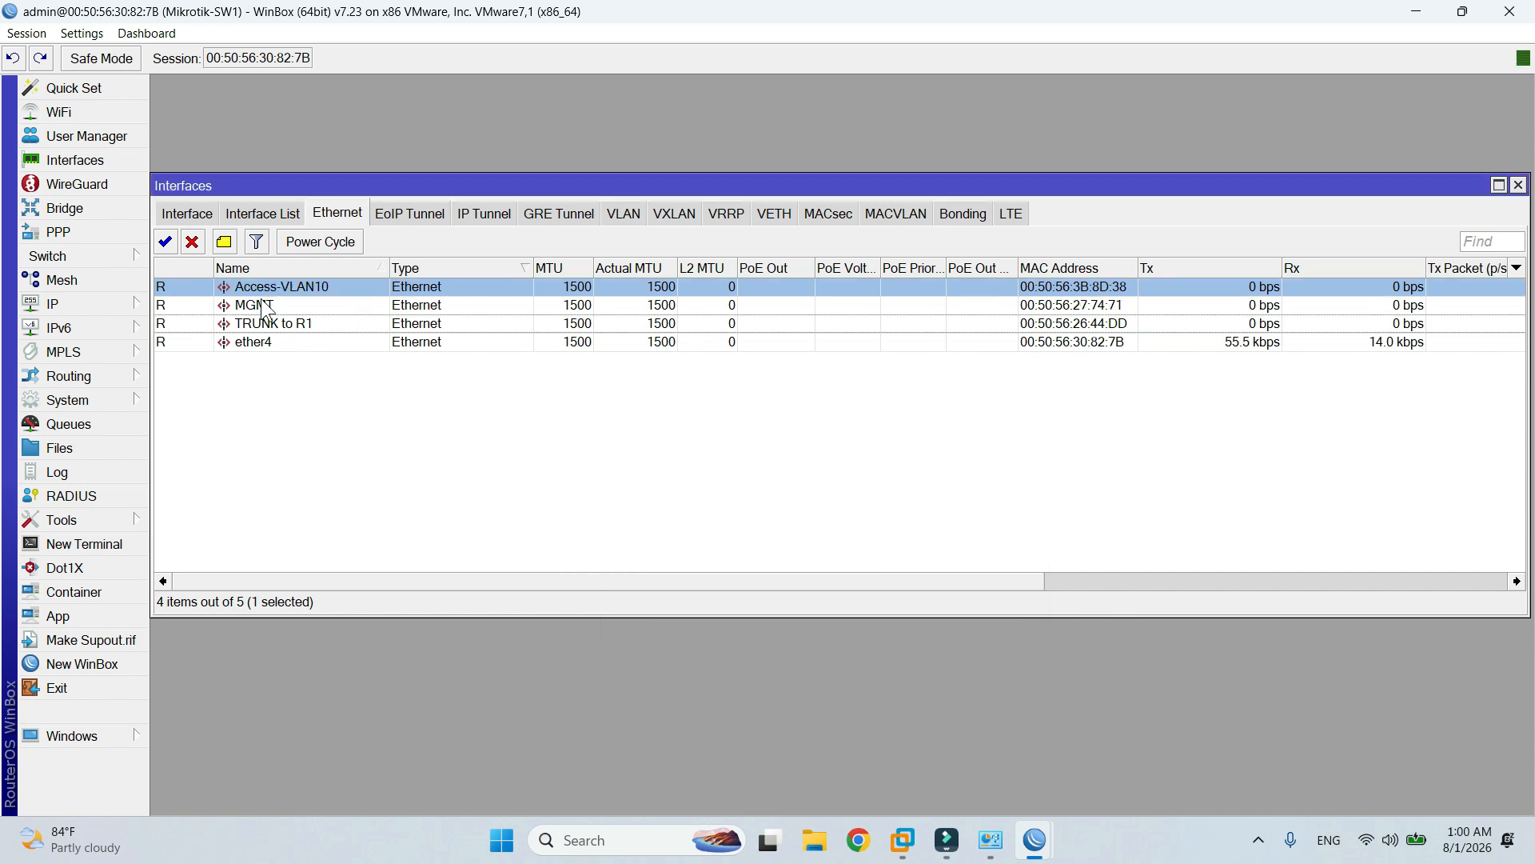
pyautogui.doubleClick(254, 341)
pyautogui.write('Ace')
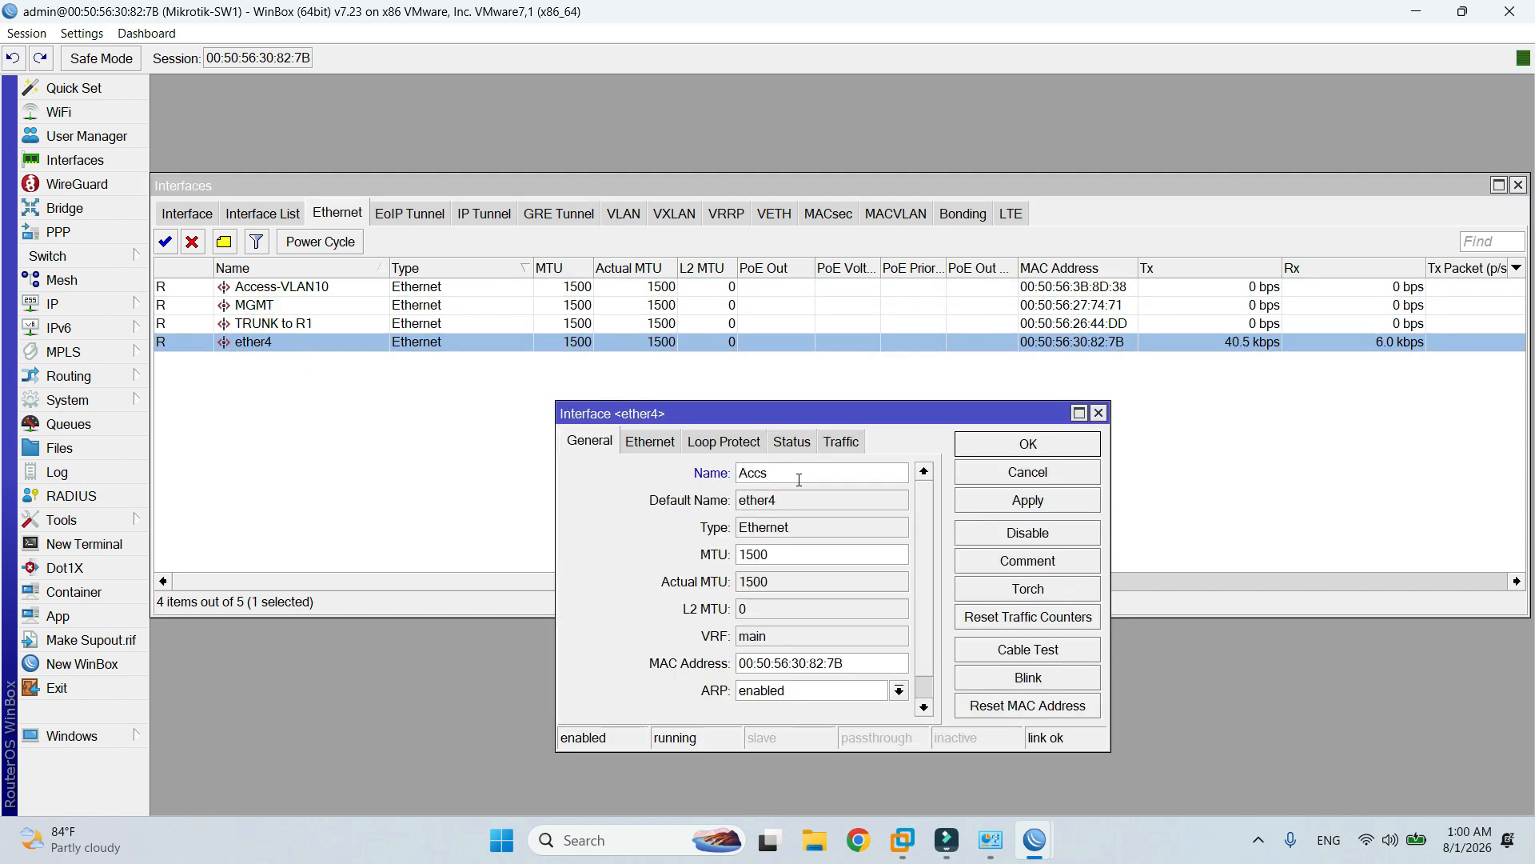
pyautogui.write('ess-VLAN20')
pyautogui.click(1021, 444)
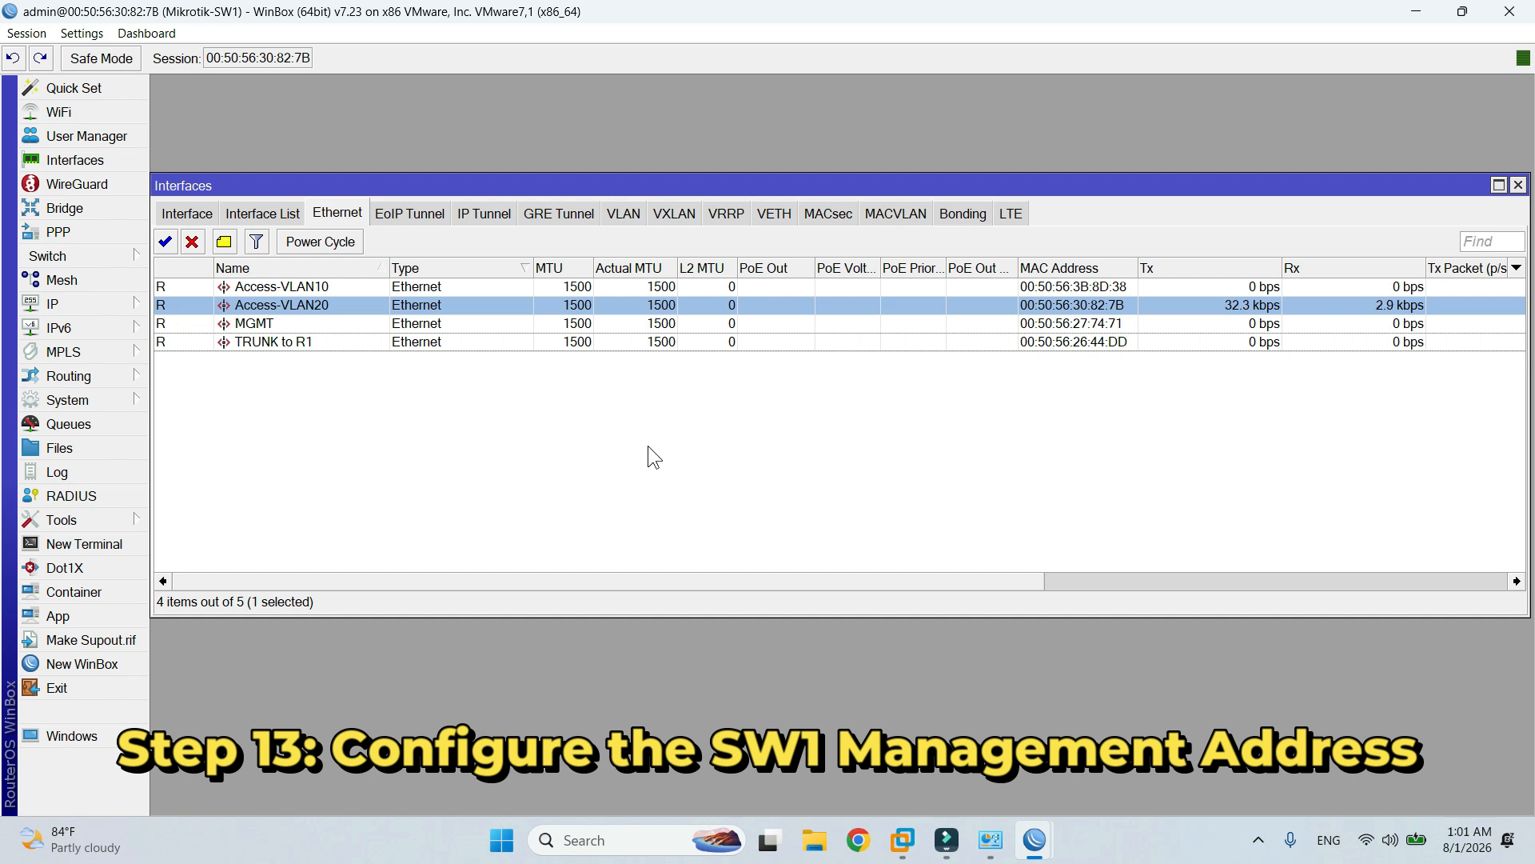
# Add the IP address 192.168.56.3/24 to the MGMT interface of SW1.
pyautogui.click(88, 306)
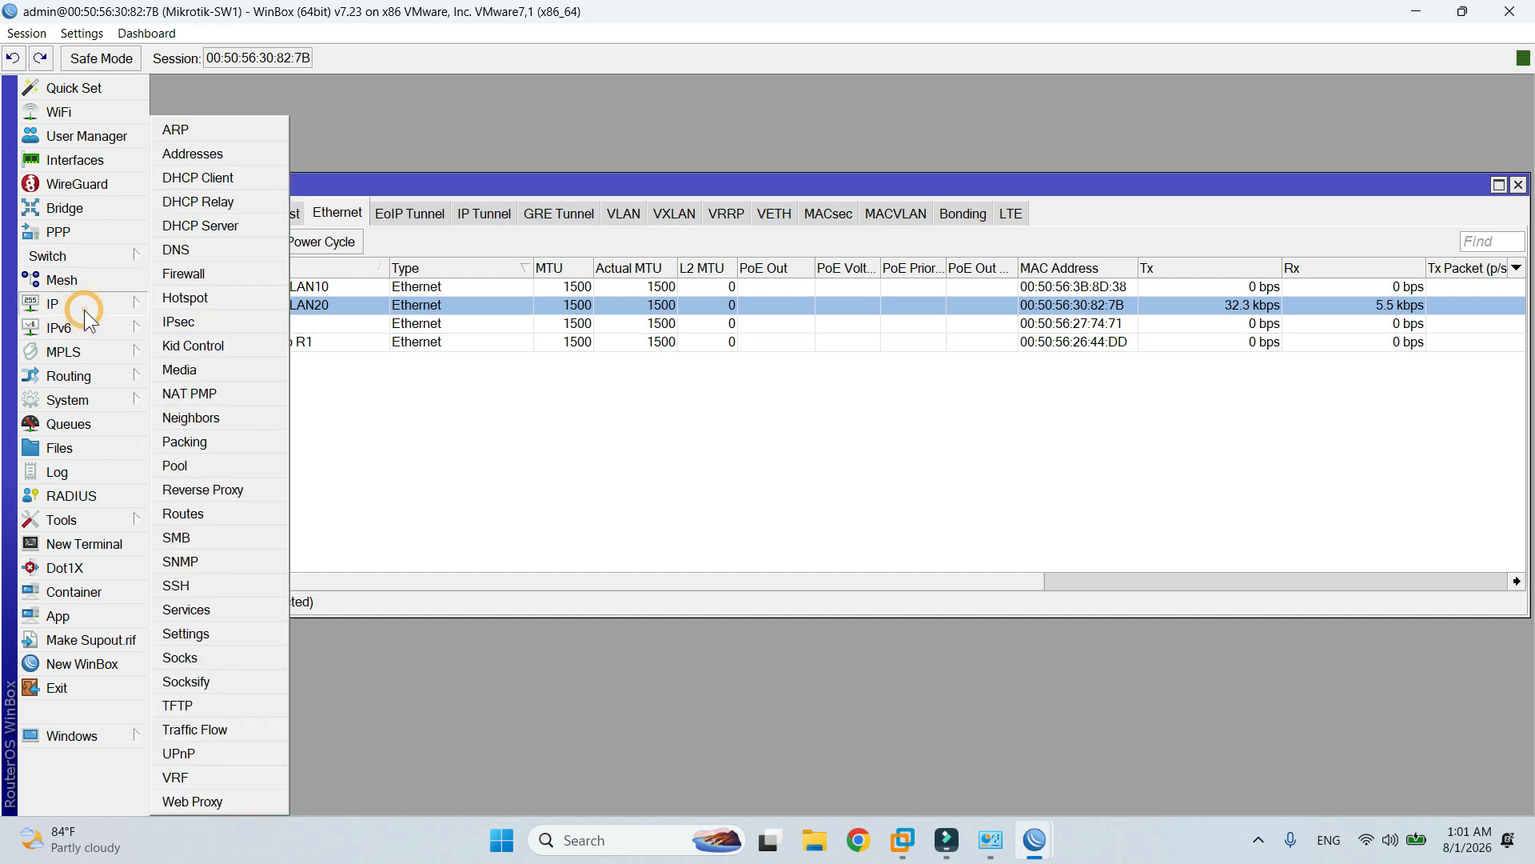
pyautogui.click(218, 152)
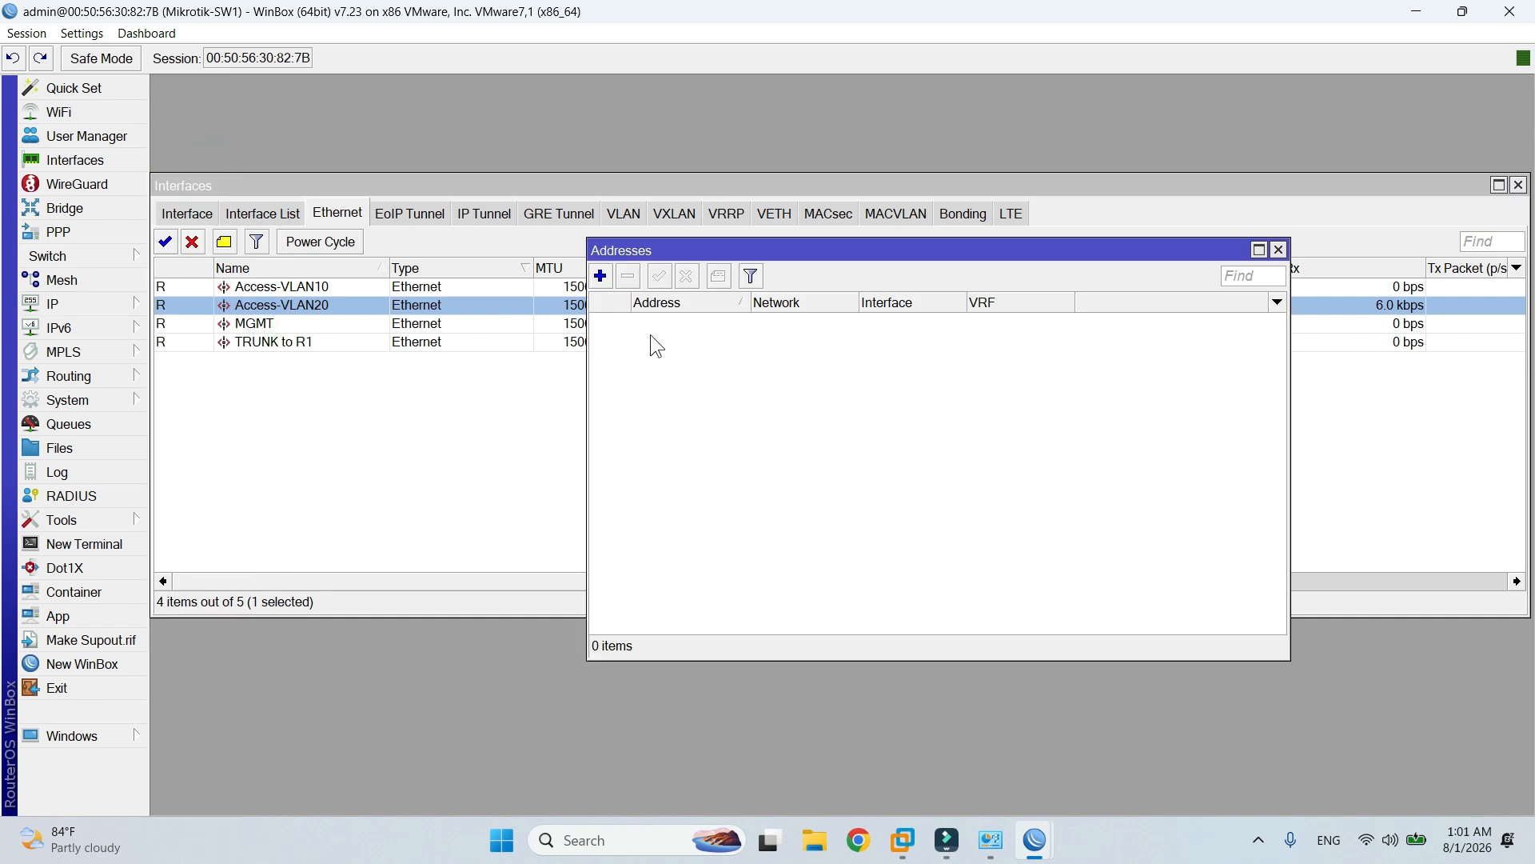
pyautogui.click(600, 275)
pyautogui.write('19')
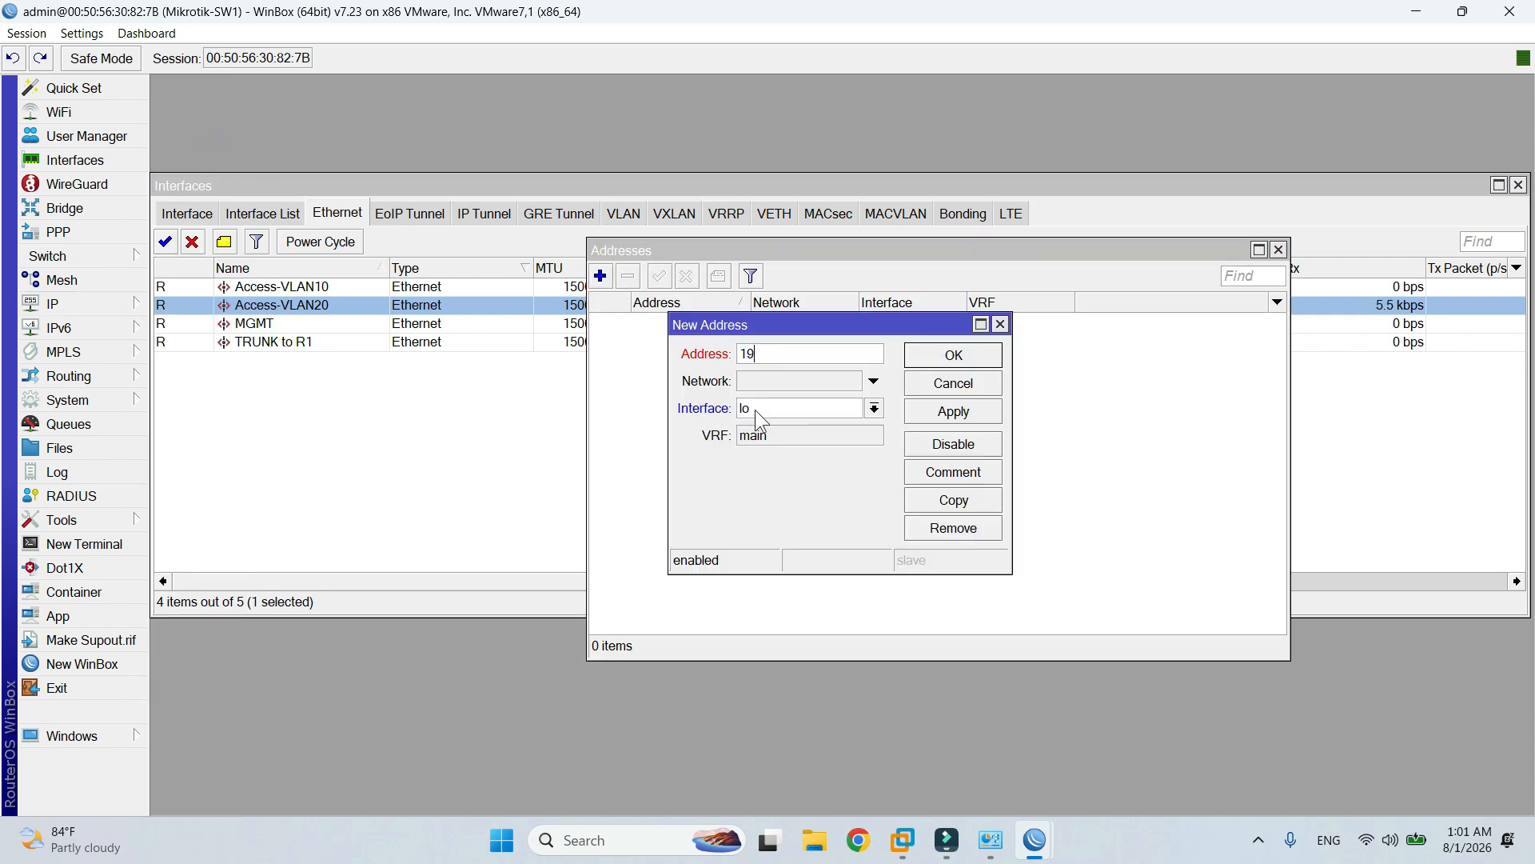
pyautogui.write('2.168.56.3/24')
pyautogui.click(874, 408)
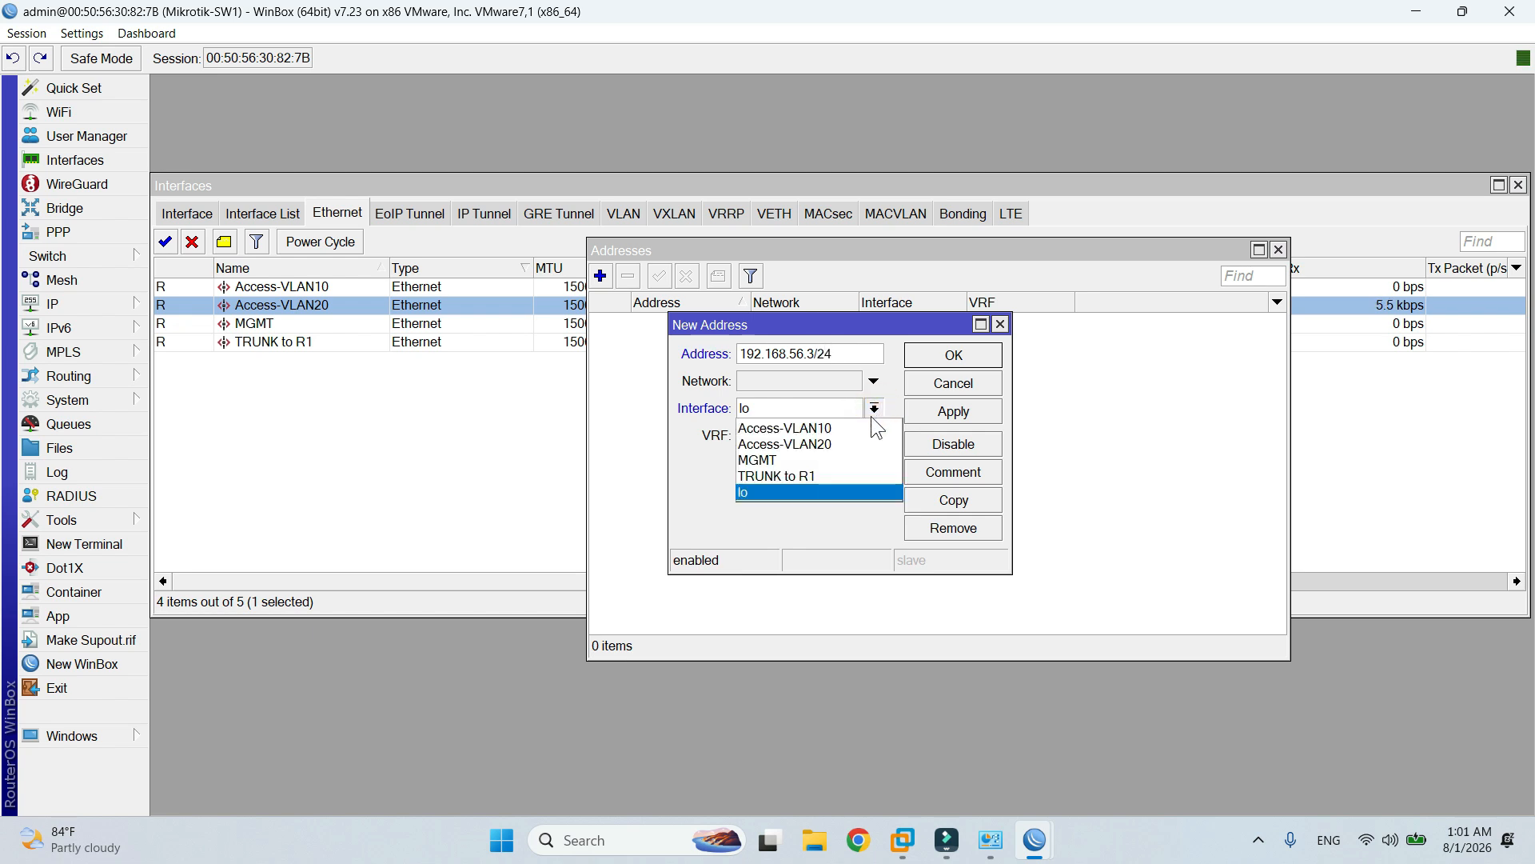
pyautogui.click(853, 458)
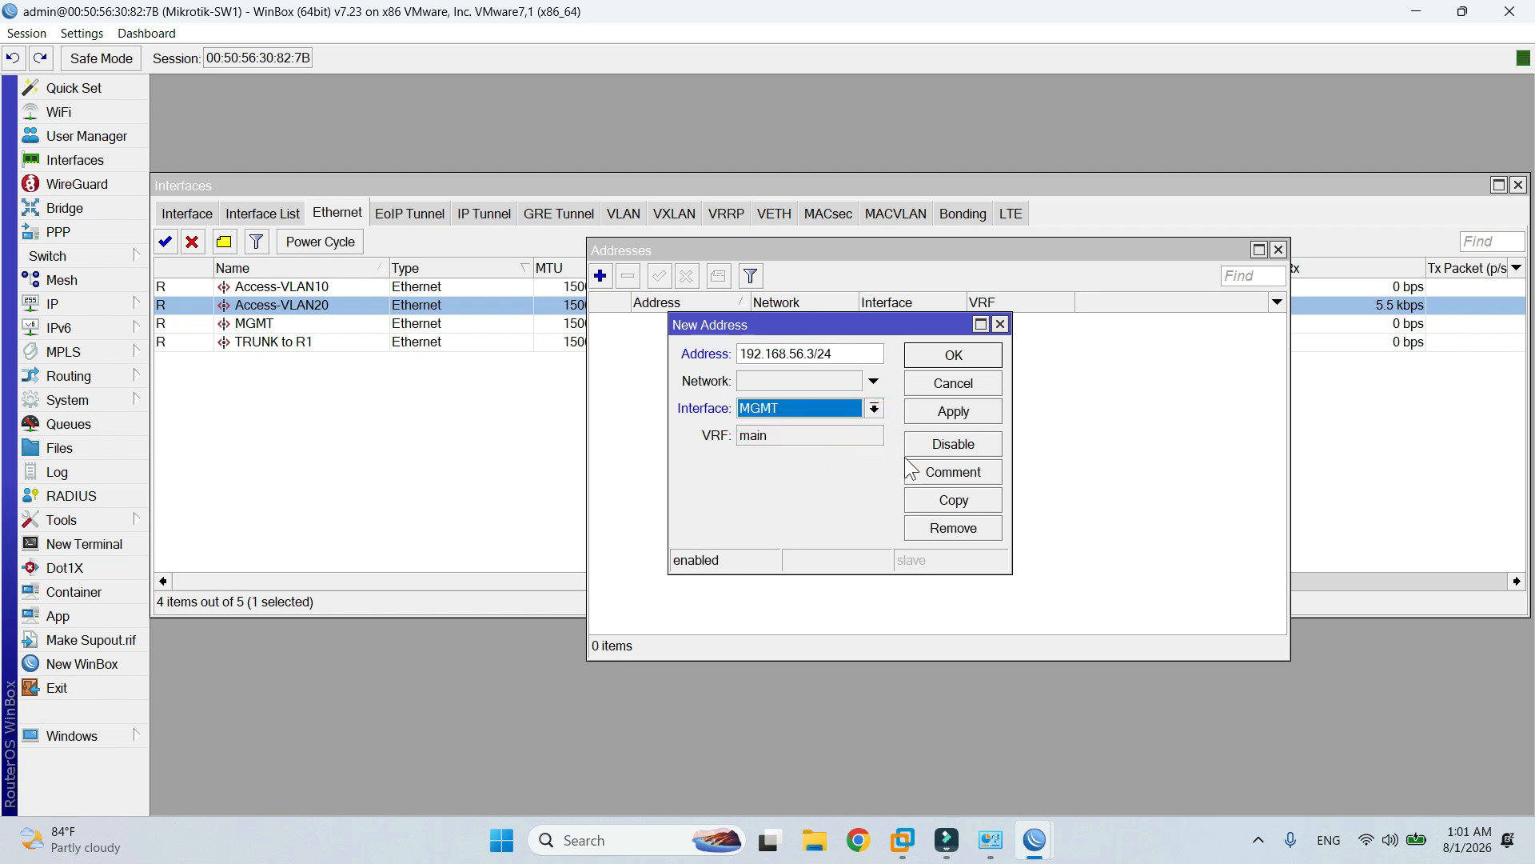
pyautogui.click(954, 411)
pyautogui.click(955, 355)
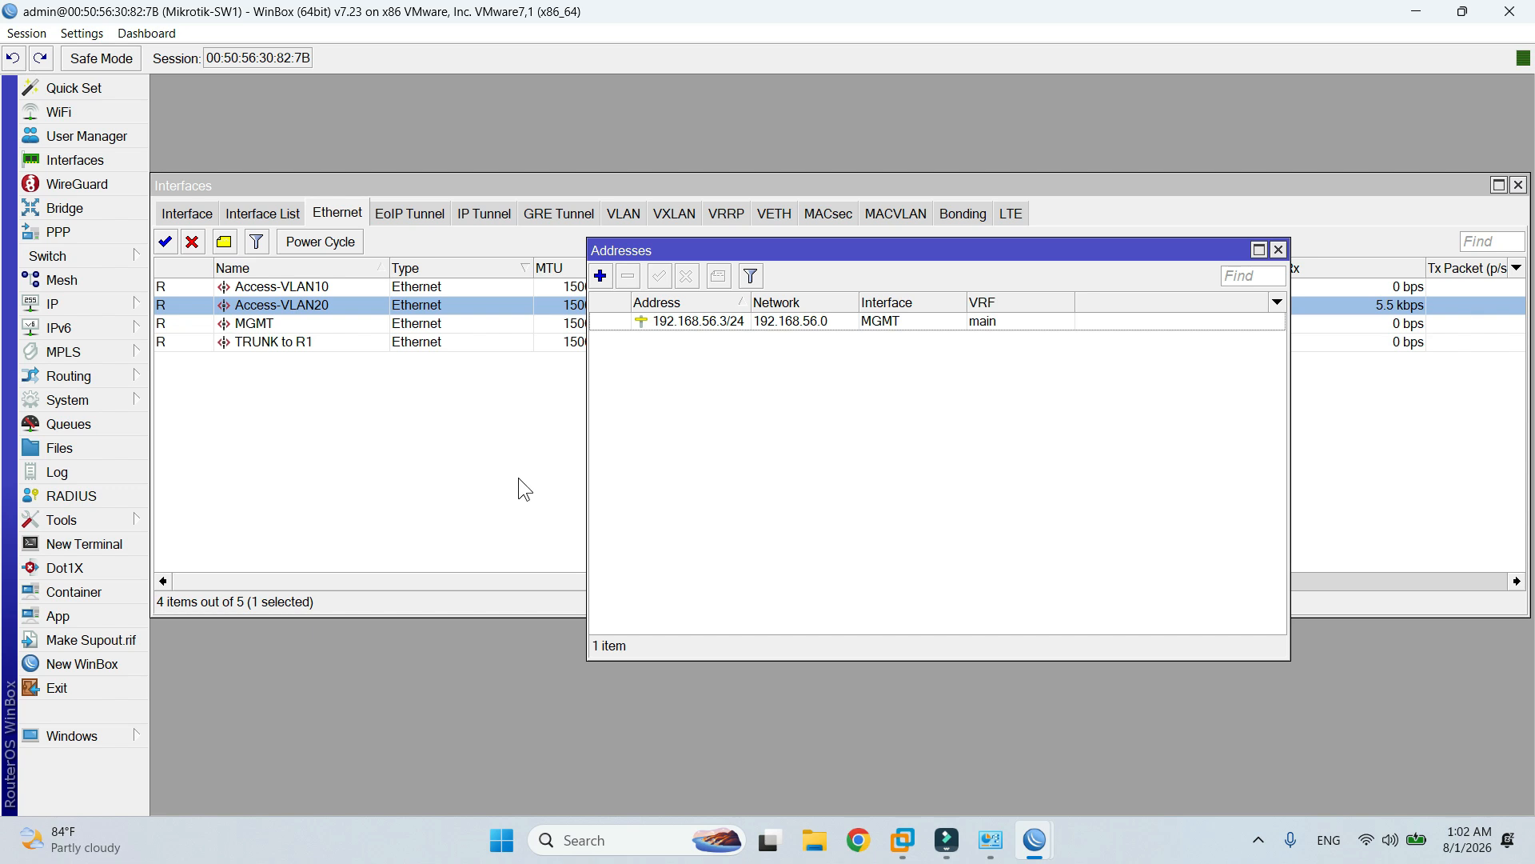
# Power on the pc1-Vlan10 and pc2-Vlan20 virtual machines in VMware Workstation and return to the Mikrotik-SW1 session in WinBox.
pyautogui.click(905, 847)
pyautogui.click(448, 78)
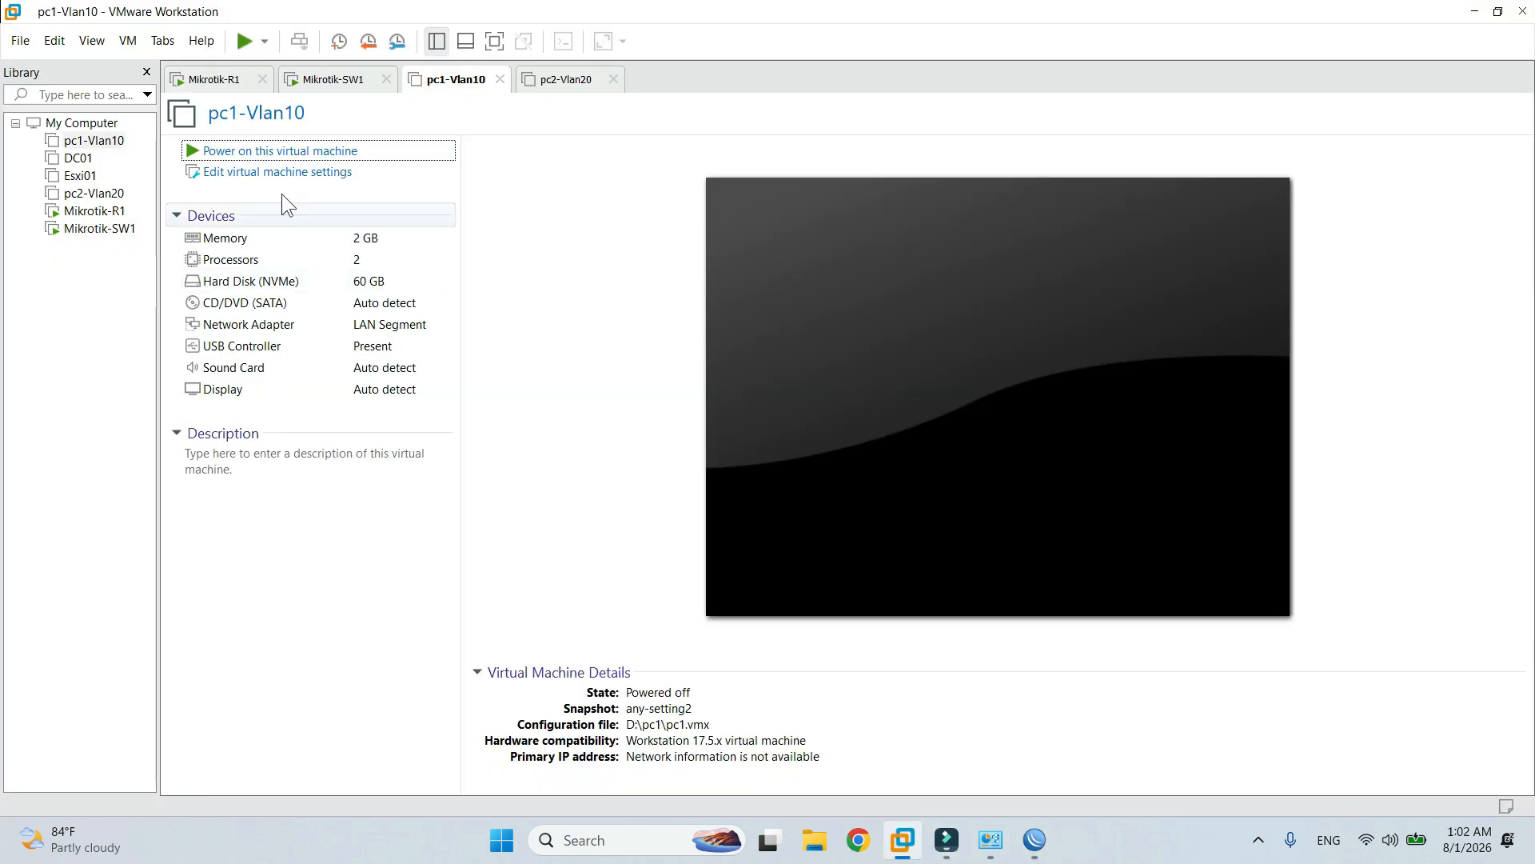
pyautogui.click(260, 151)
pyautogui.click(565, 79)
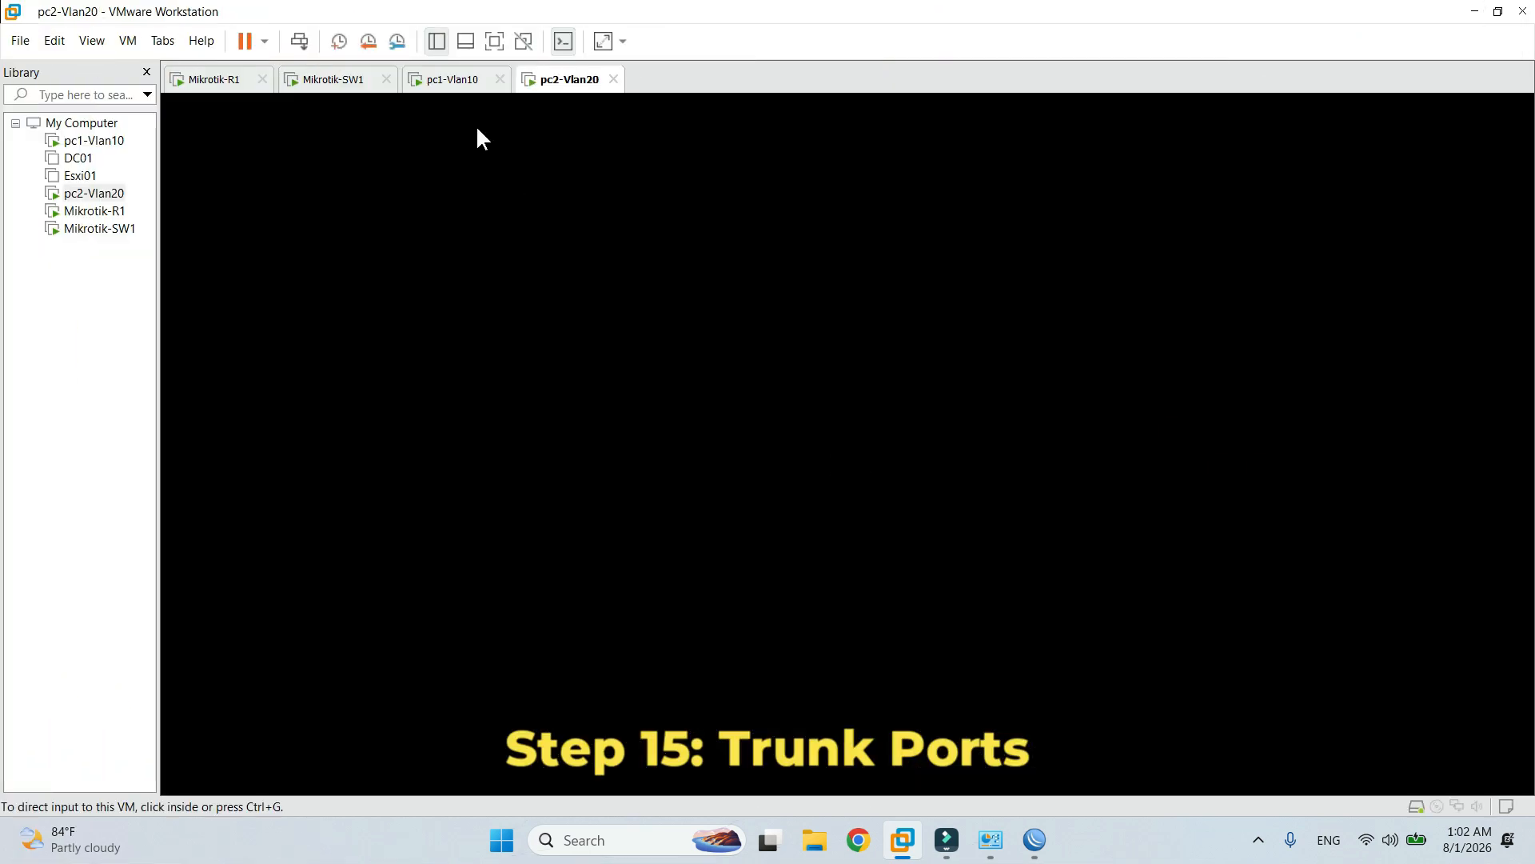
pyautogui.click(445, 80)
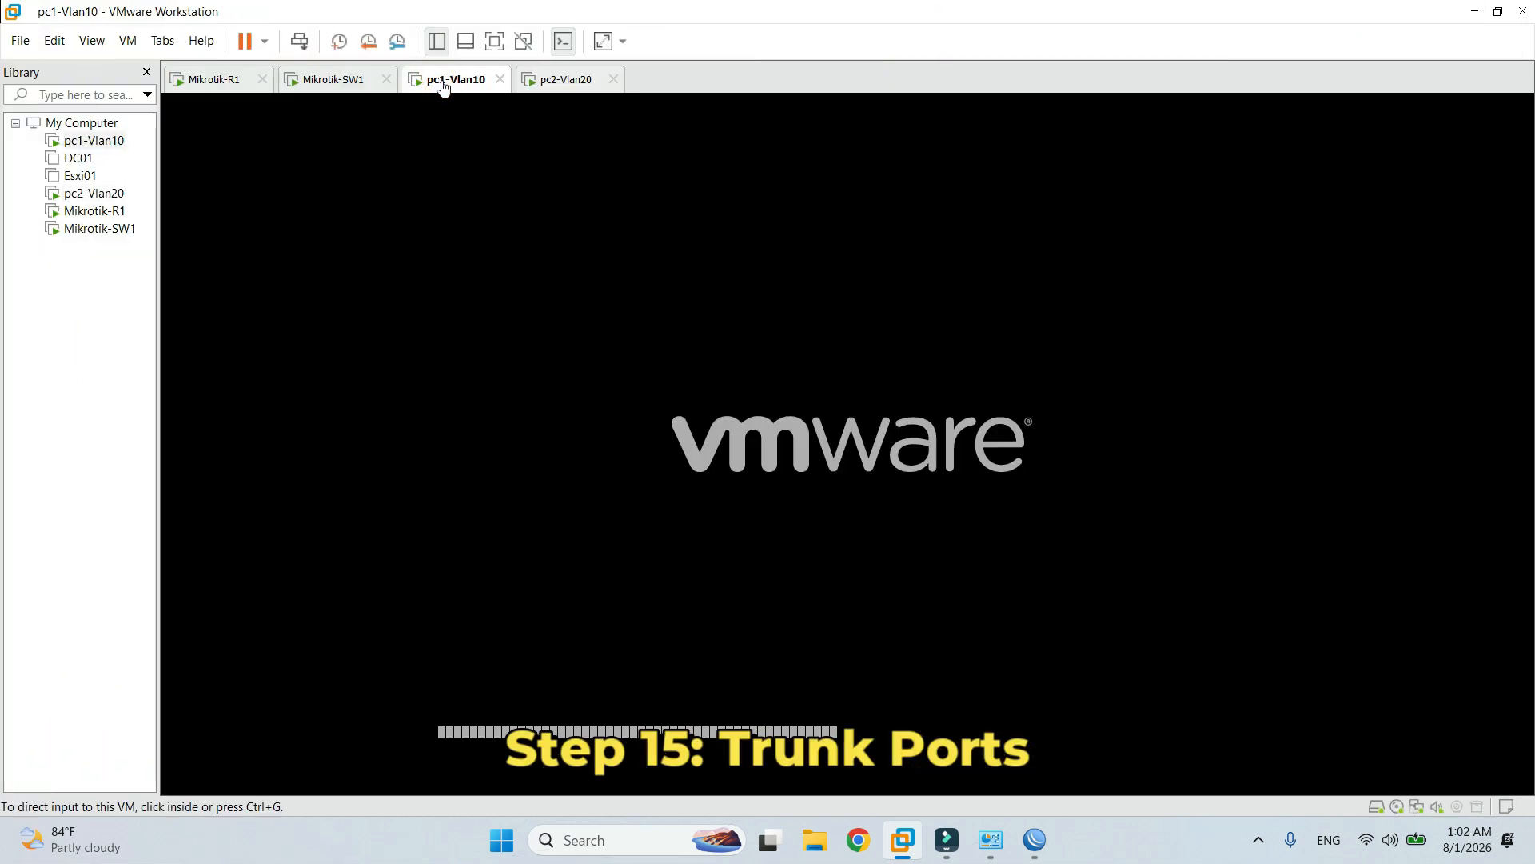
pyautogui.click(564, 80)
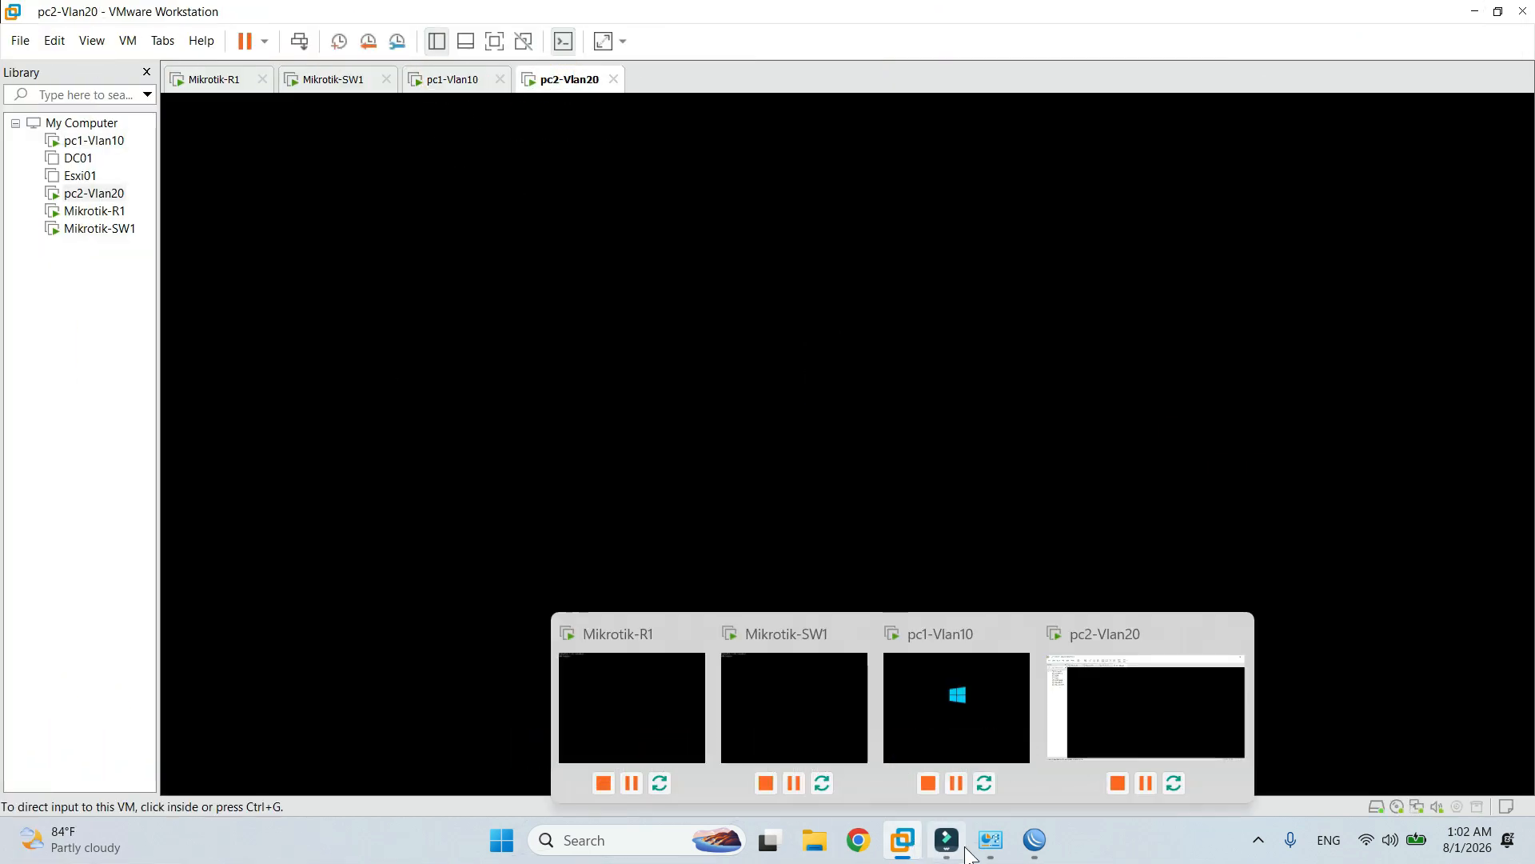
pyautogui.moveTo(1035, 840)
pyautogui.click(1107, 754)
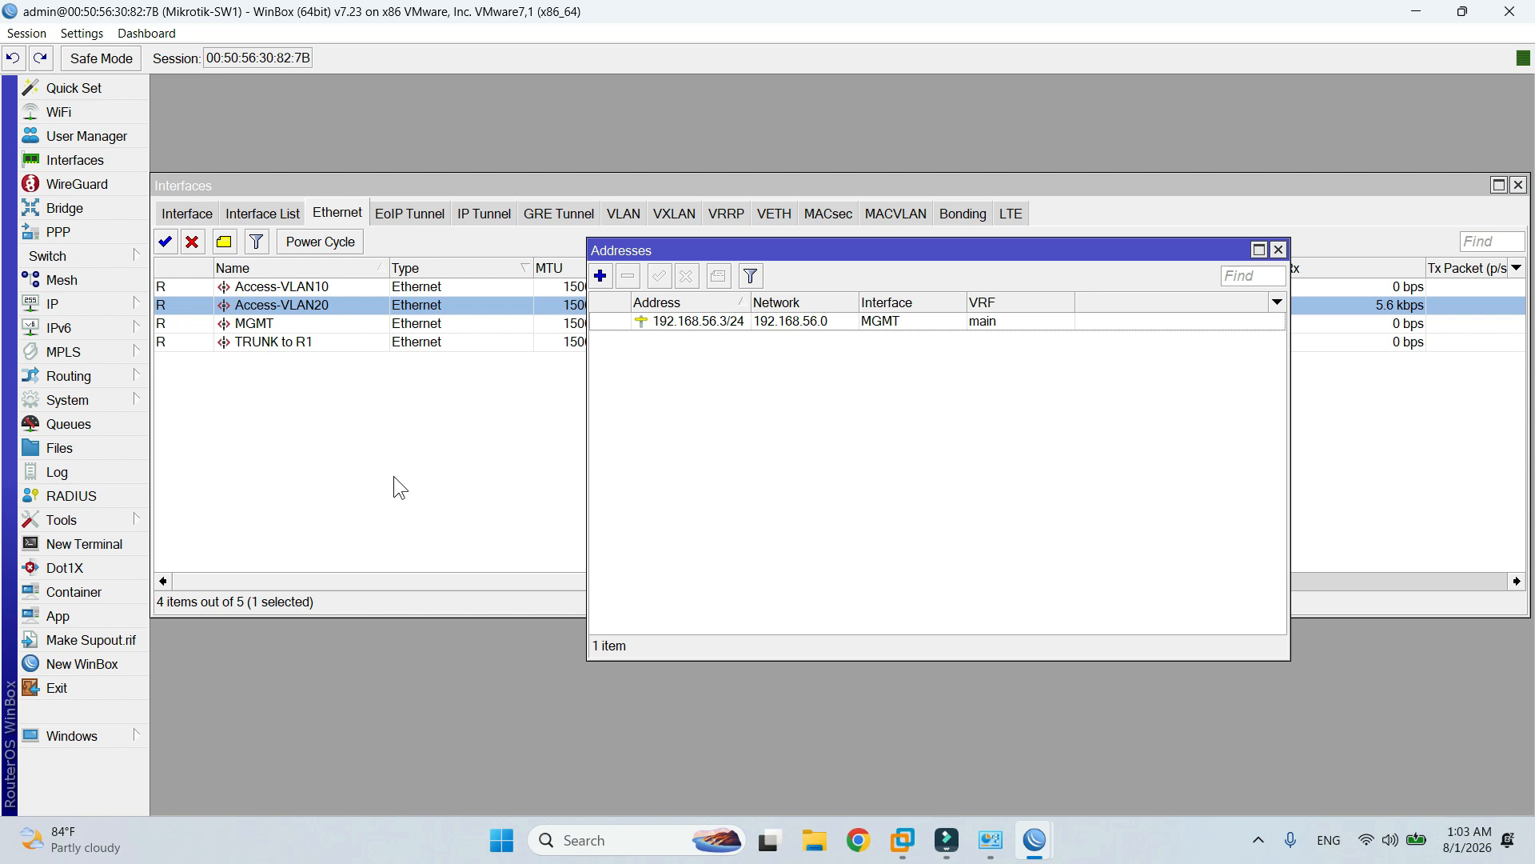
# Create a new bridge named BR-VLAN on SW1.
pyautogui.click(97, 208)
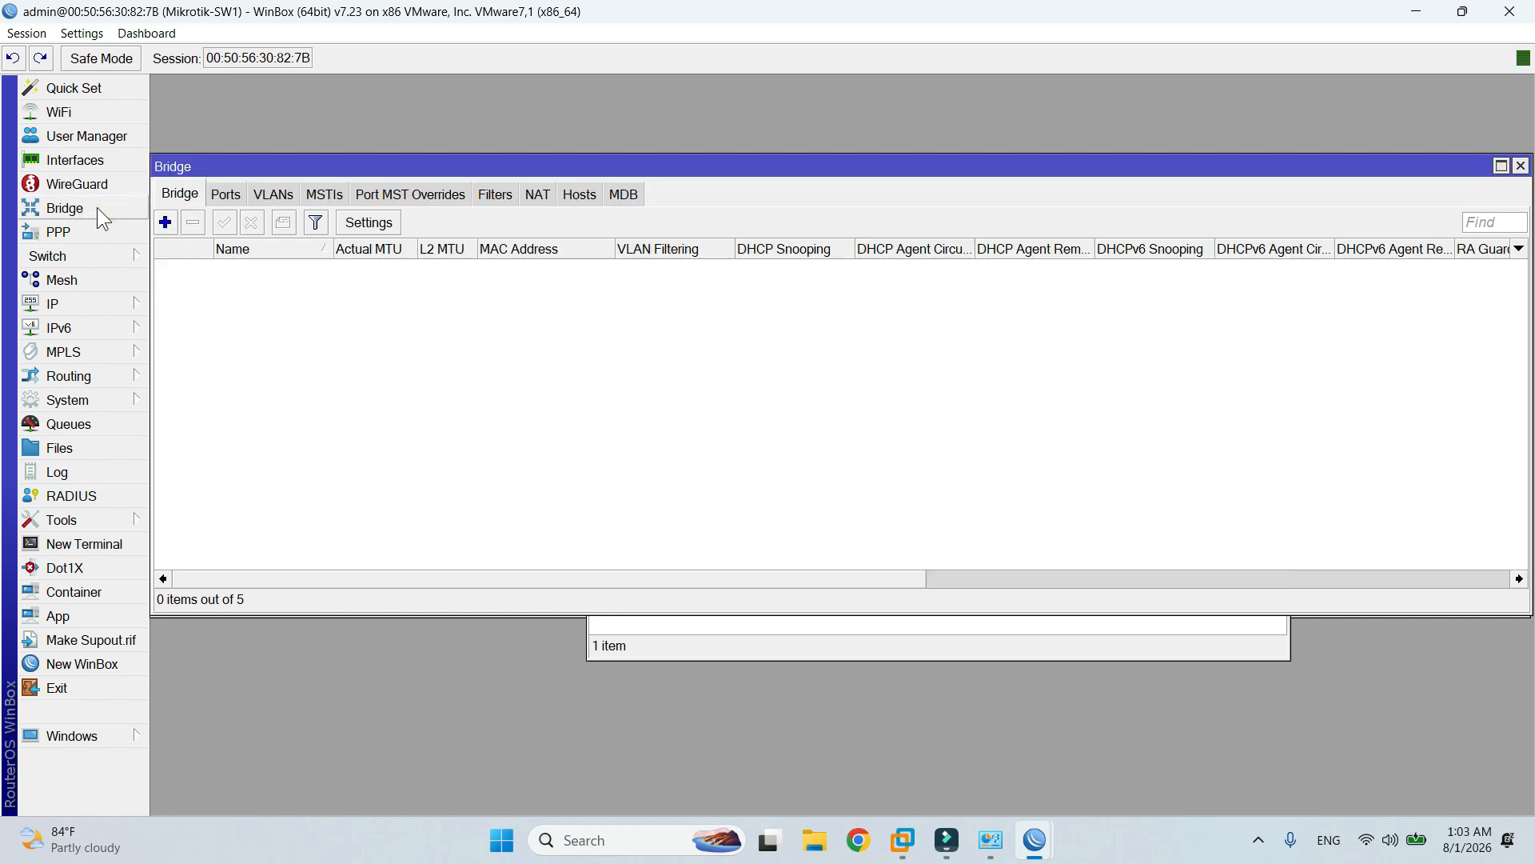
pyautogui.press('Insert')
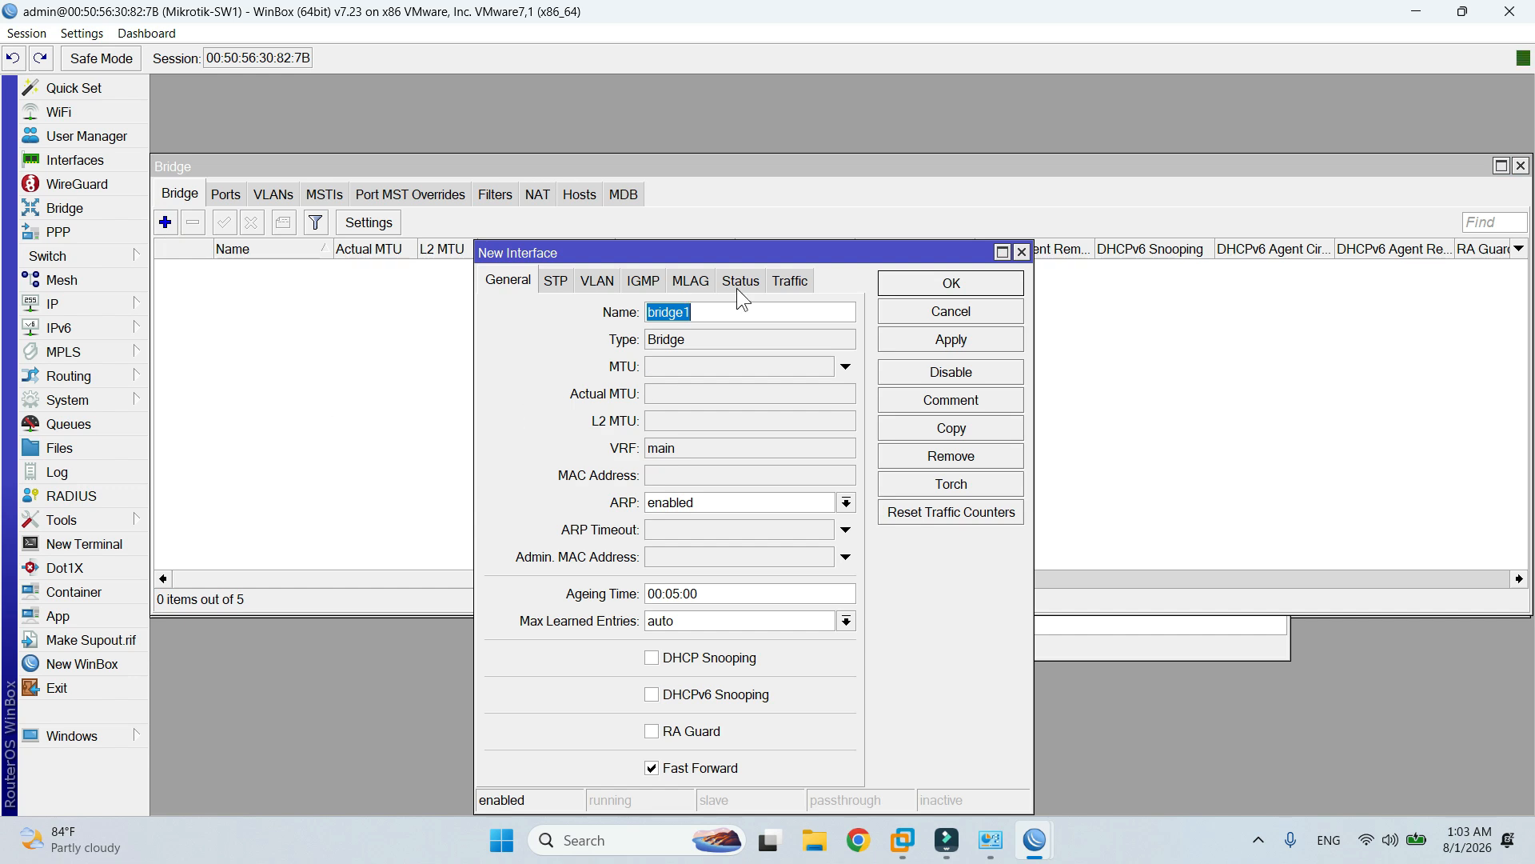
pyautogui.write('BR-VLAN')
pyautogui.click(640, 280)
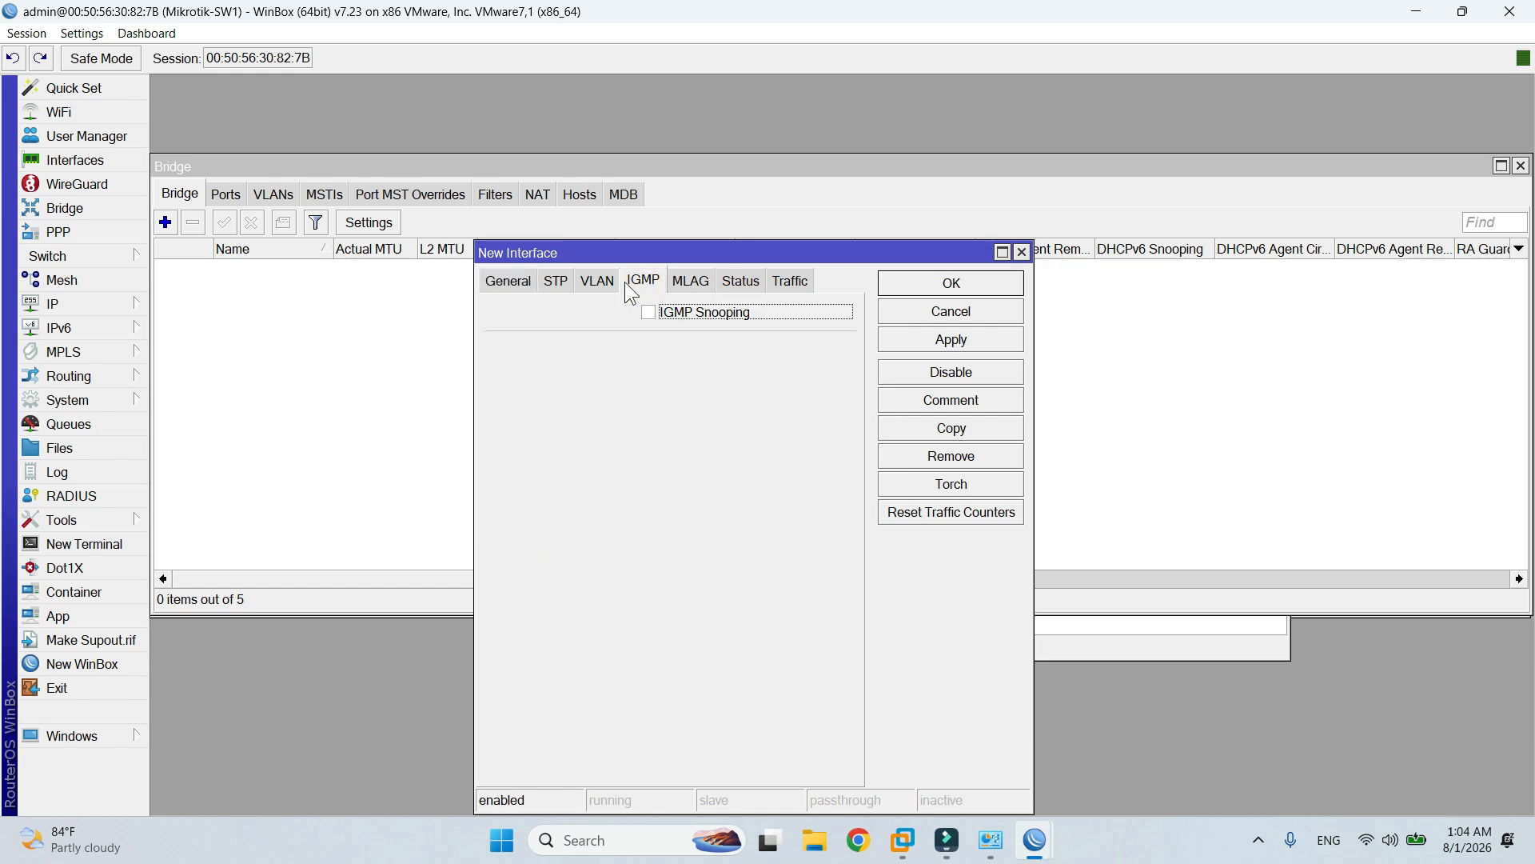
pyautogui.click(596, 281)
pyautogui.click(557, 283)
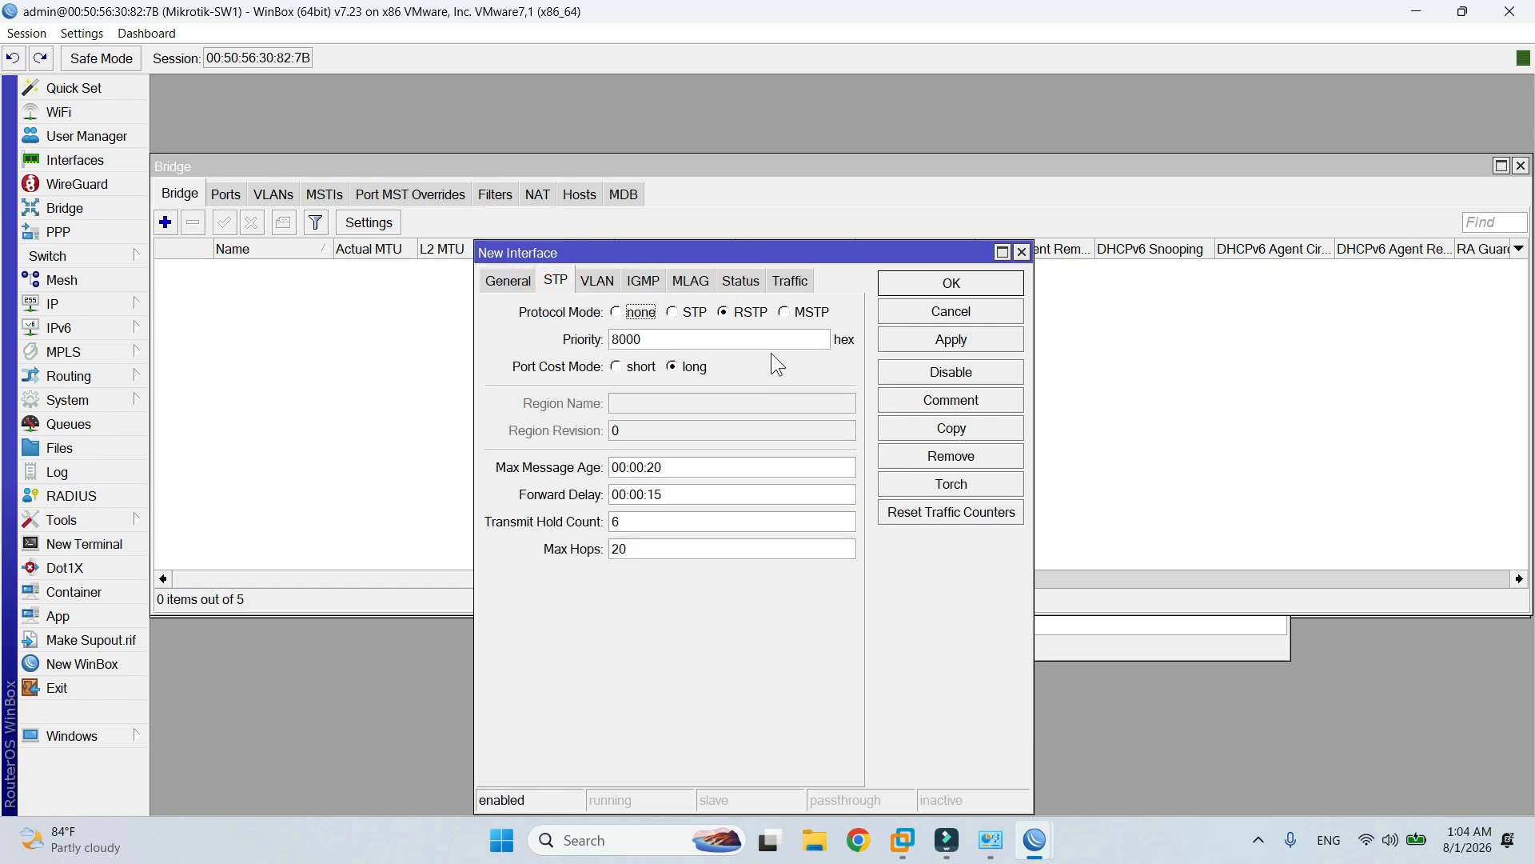
pyautogui.click(596, 280)
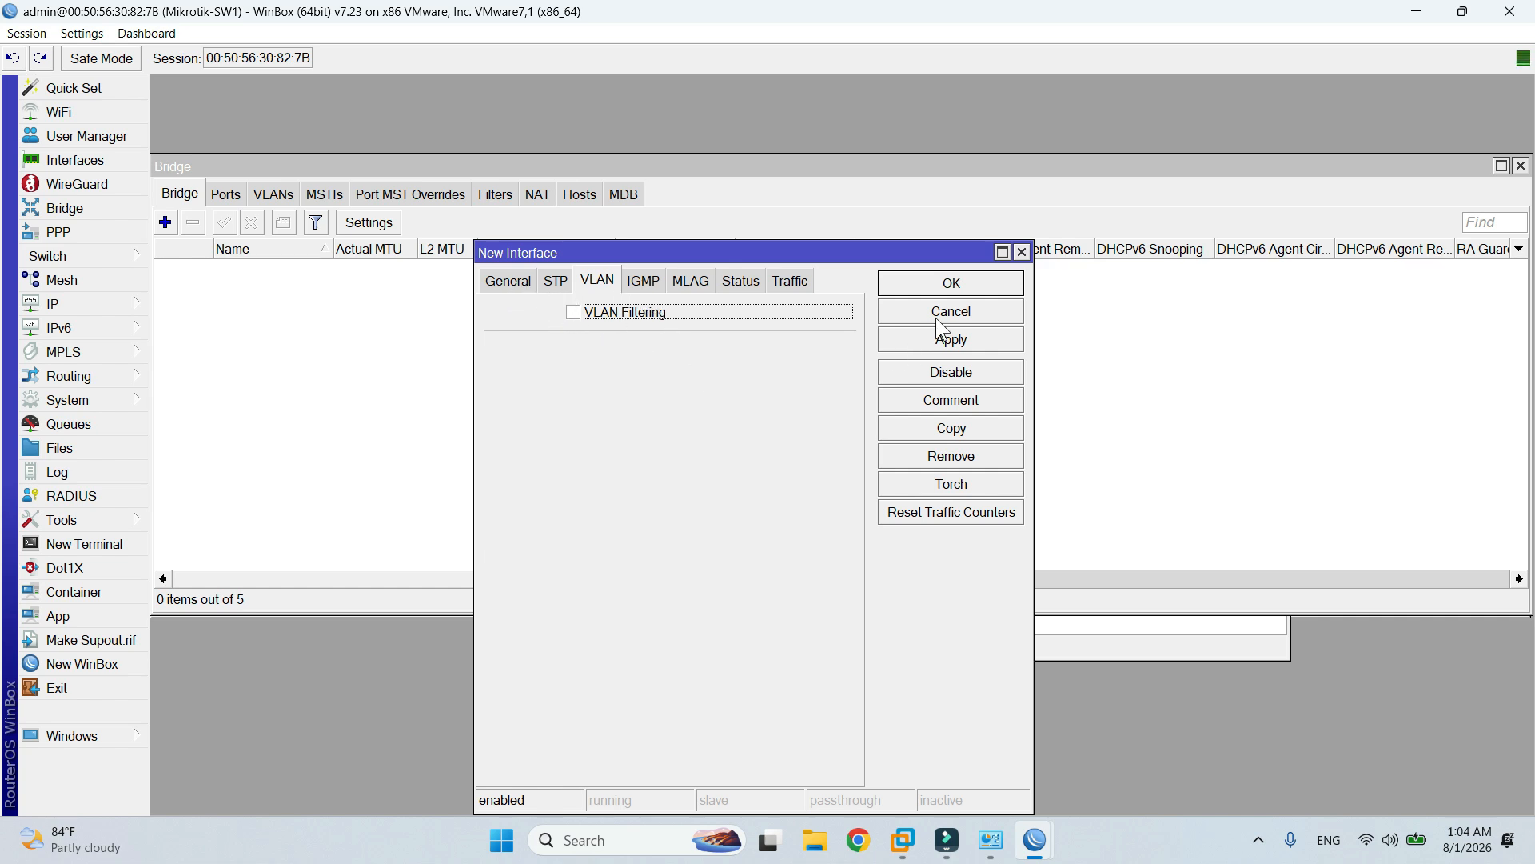
pyautogui.click(944, 338)
pyautogui.click(942, 287)
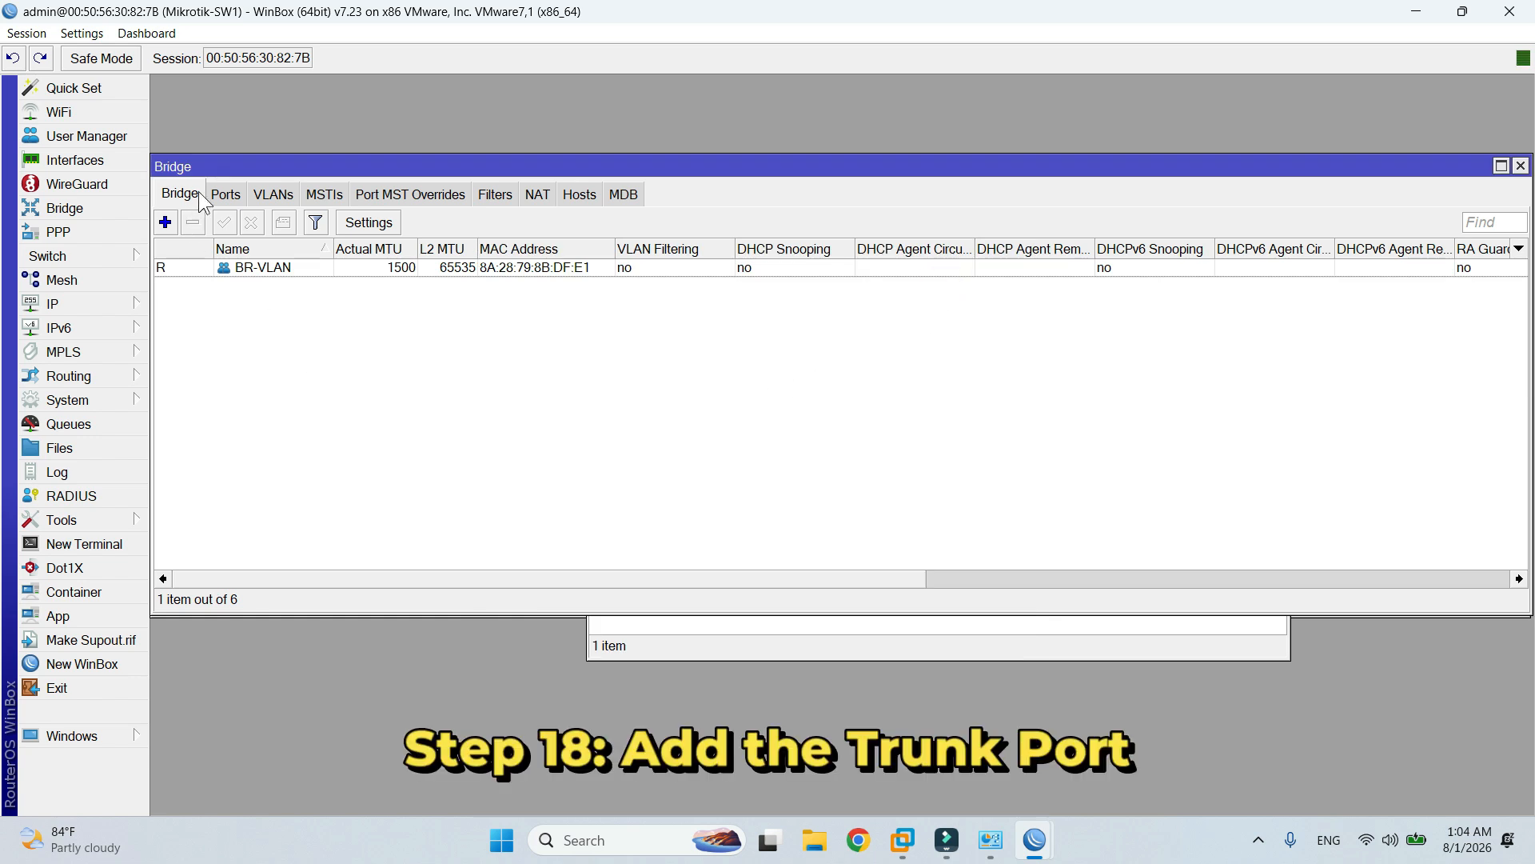
# Start a new bridge port with TRUNK to R1 as the interface and BR-VLAN as the bridge.
pyautogui.click(225, 194)
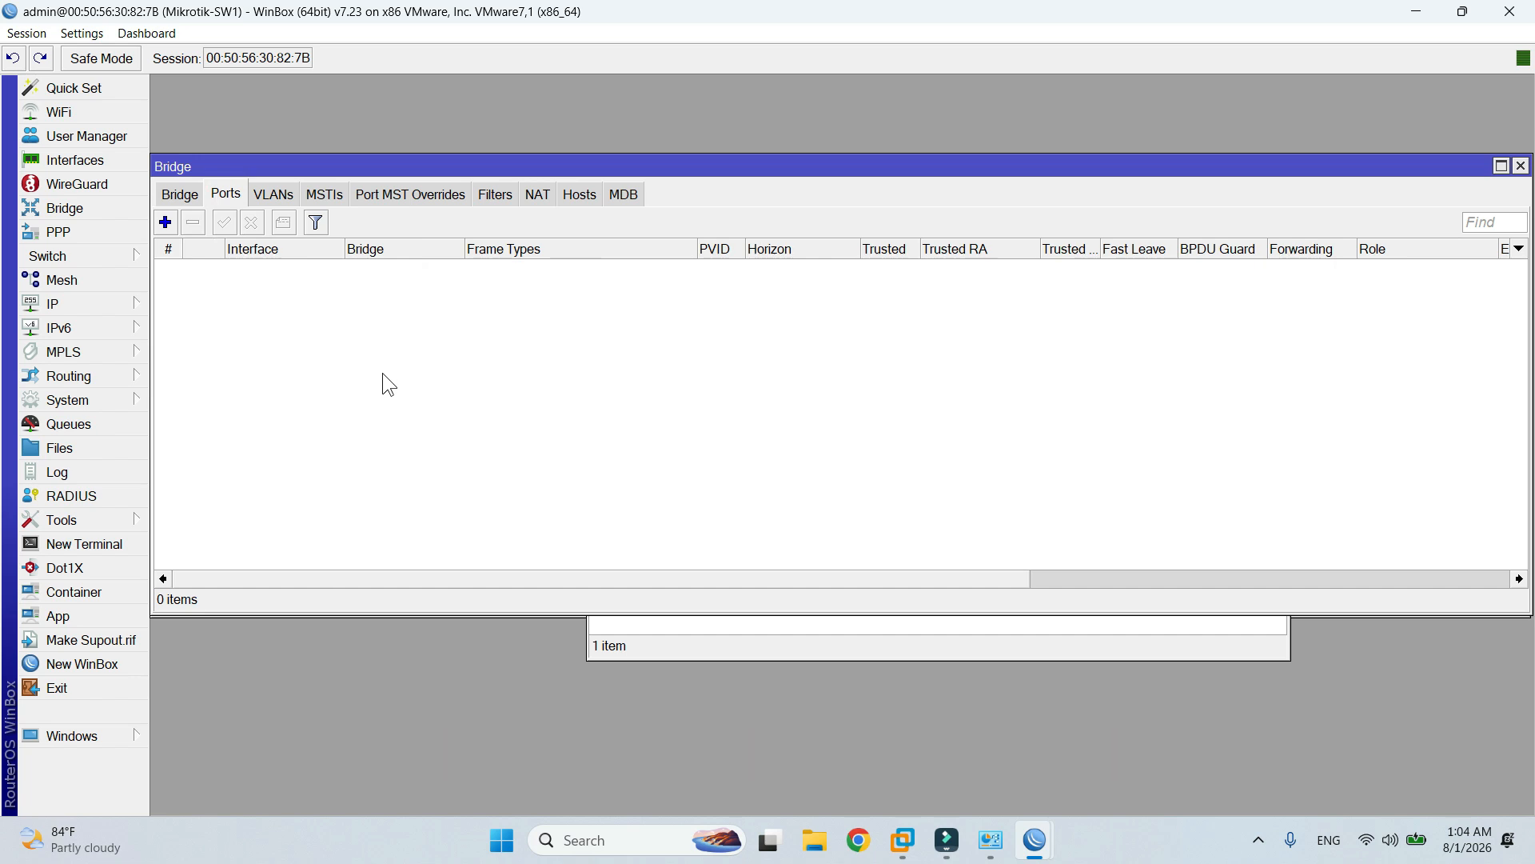
pyautogui.click(165, 223)
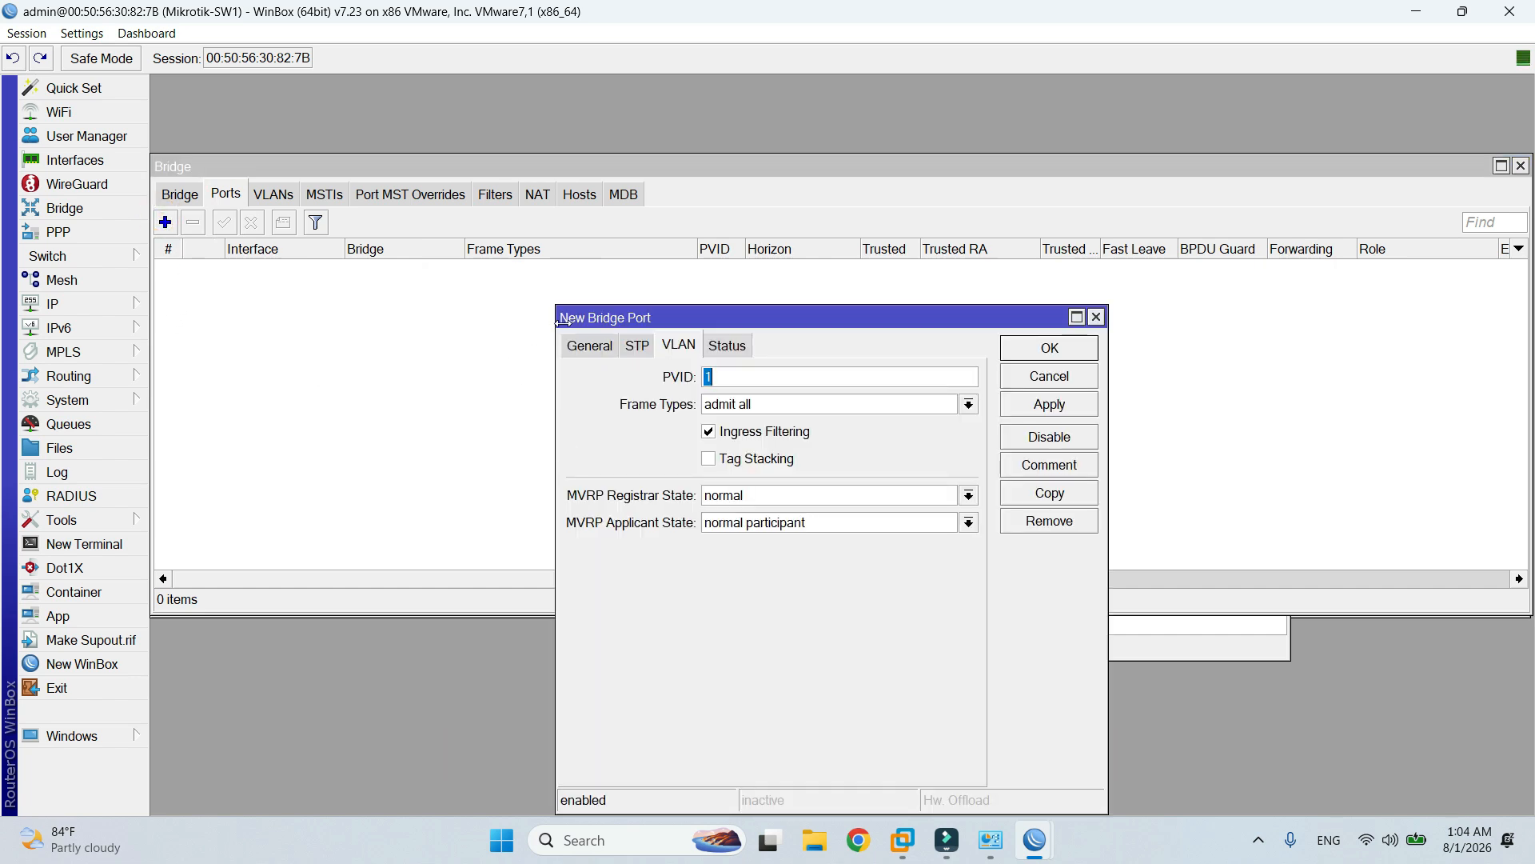
pyautogui.moveTo(596, 316); pyautogui.dragTo(463, 275)
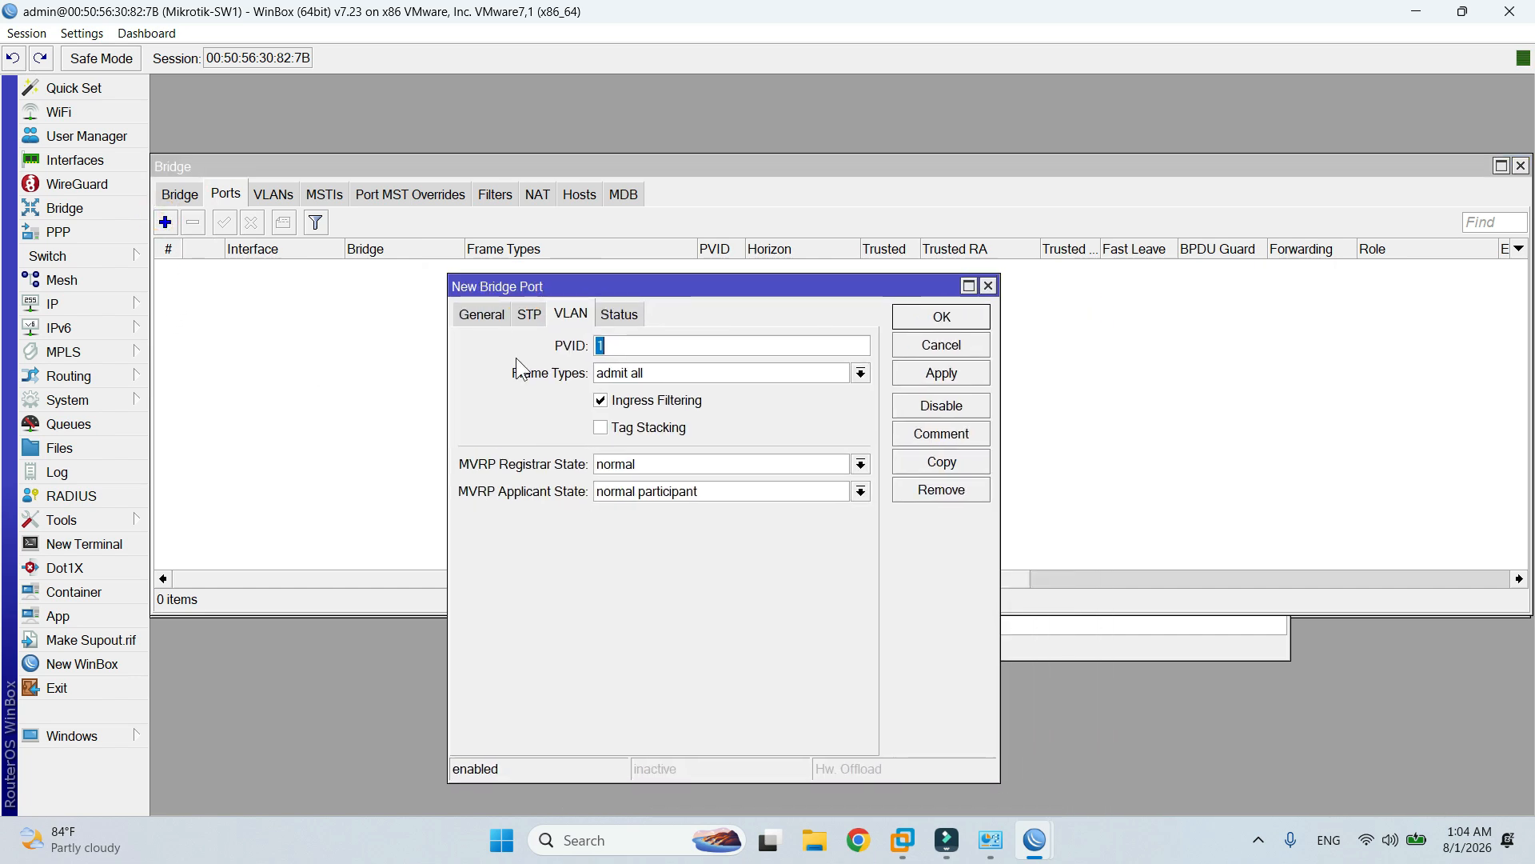
pyautogui.click(477, 307)
pyautogui.click(663, 339)
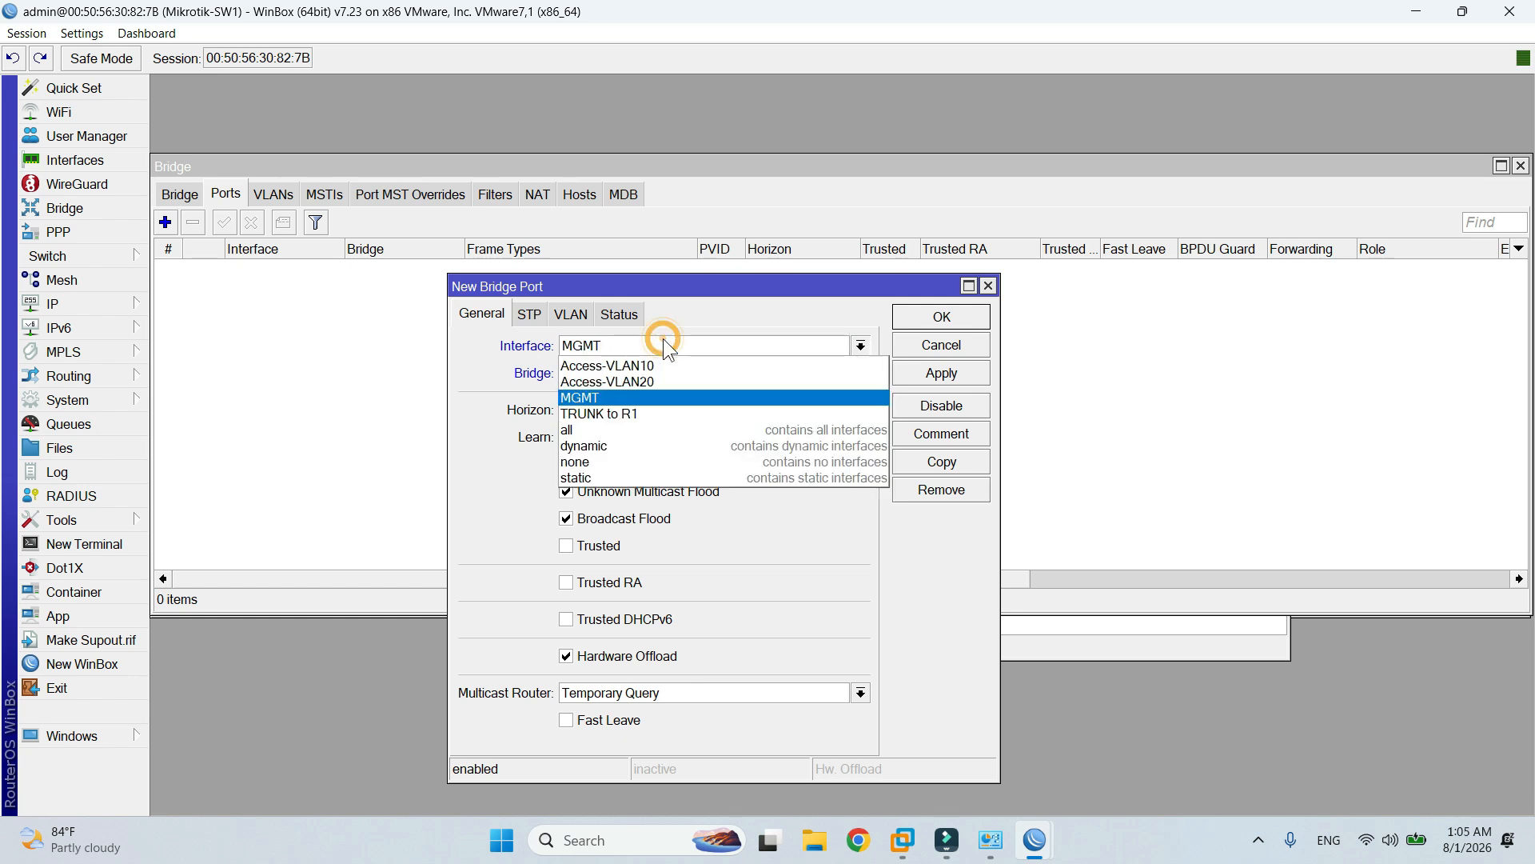
pyautogui.click(704, 414)
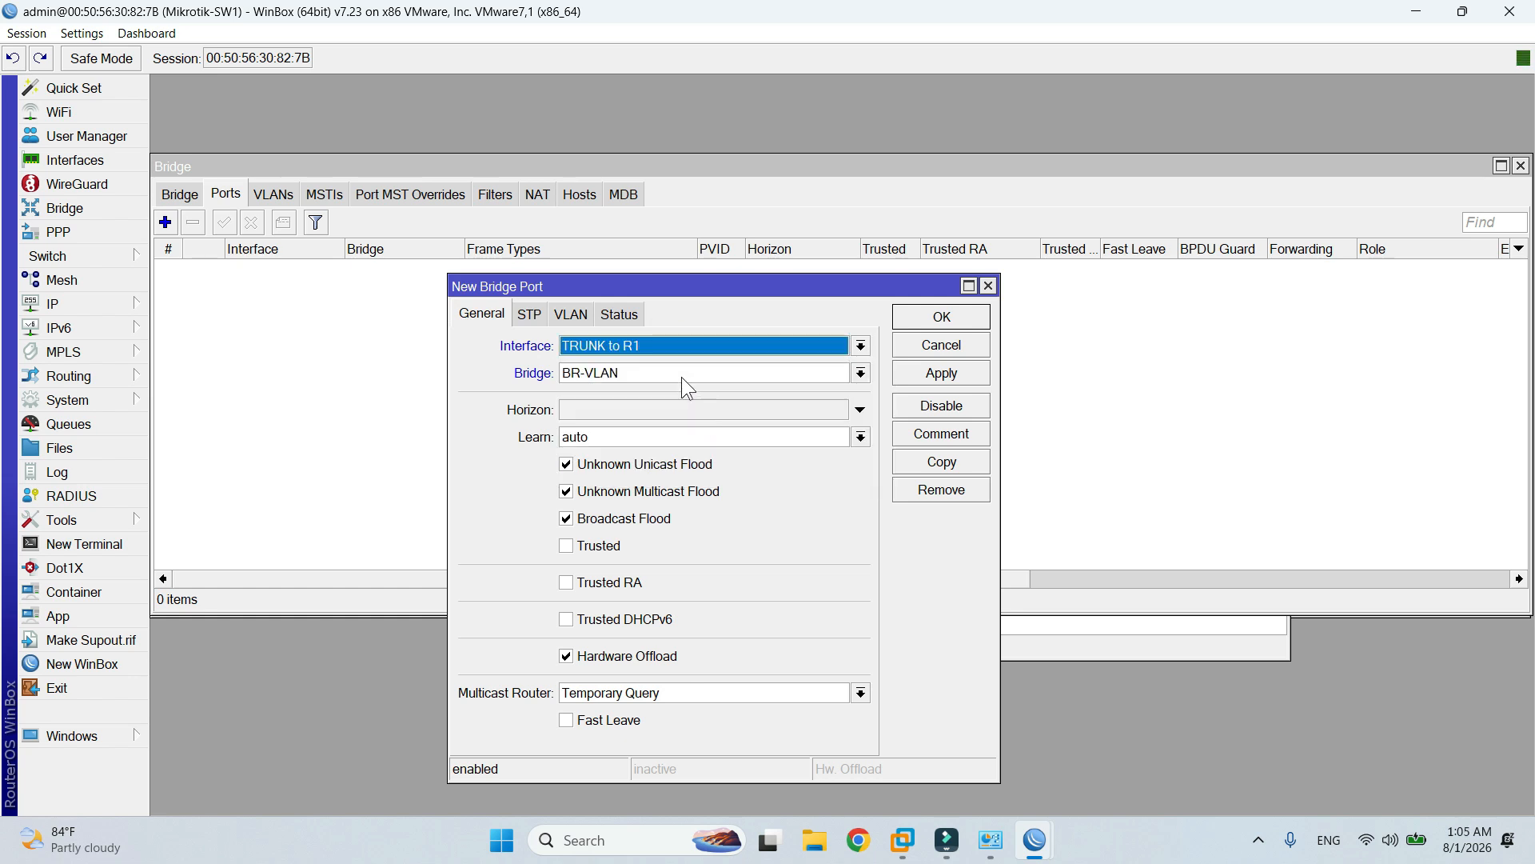
pyautogui.click(681, 376)
pyautogui.click(675, 375)
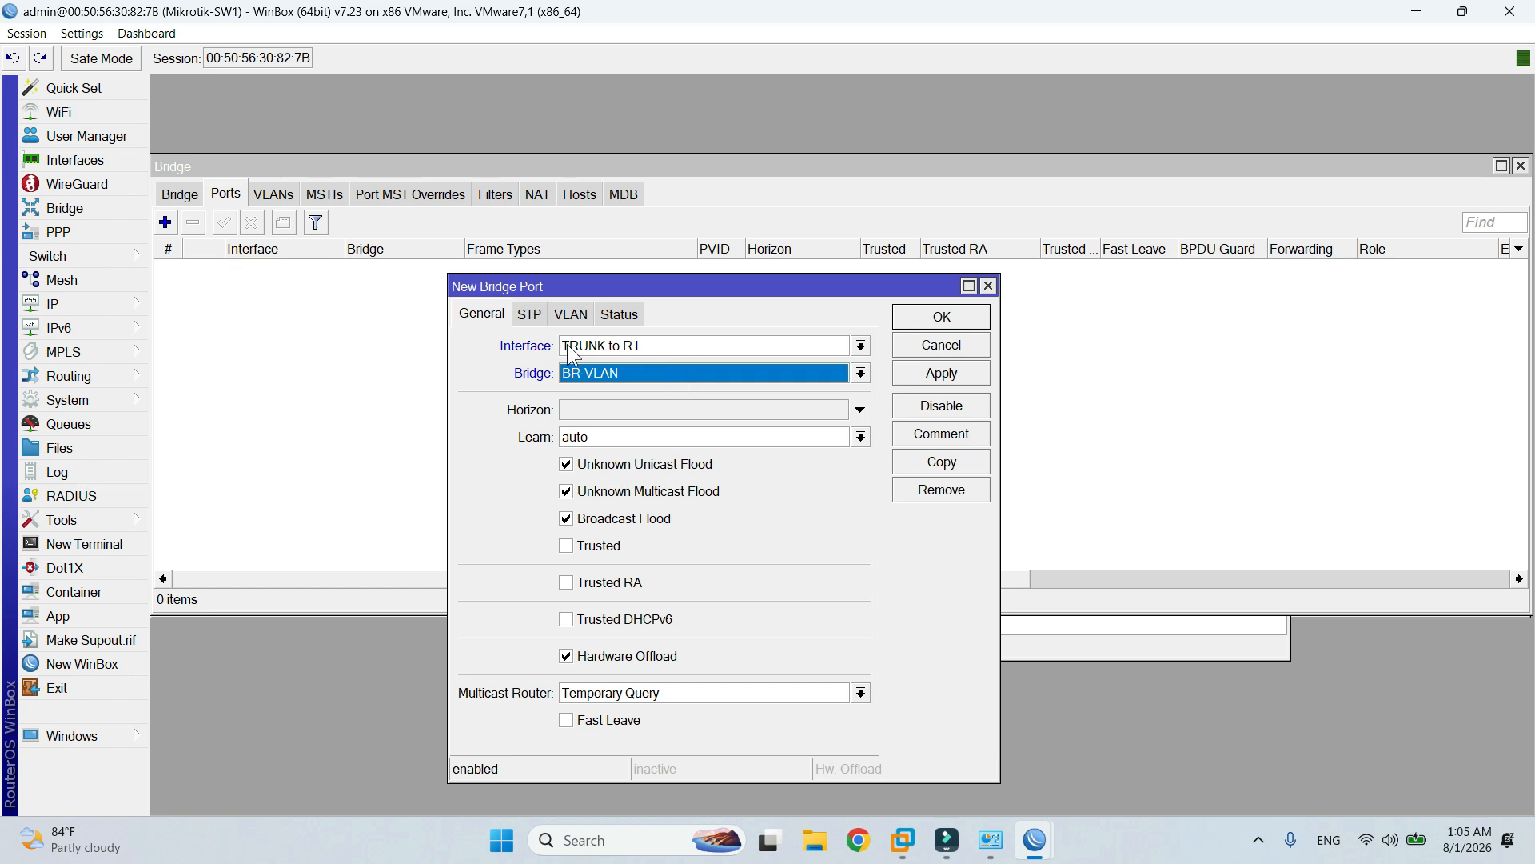
# Set the trunk port's frame types to admit only VLAN tagged and save the bridge port.
pyautogui.click(577, 315)
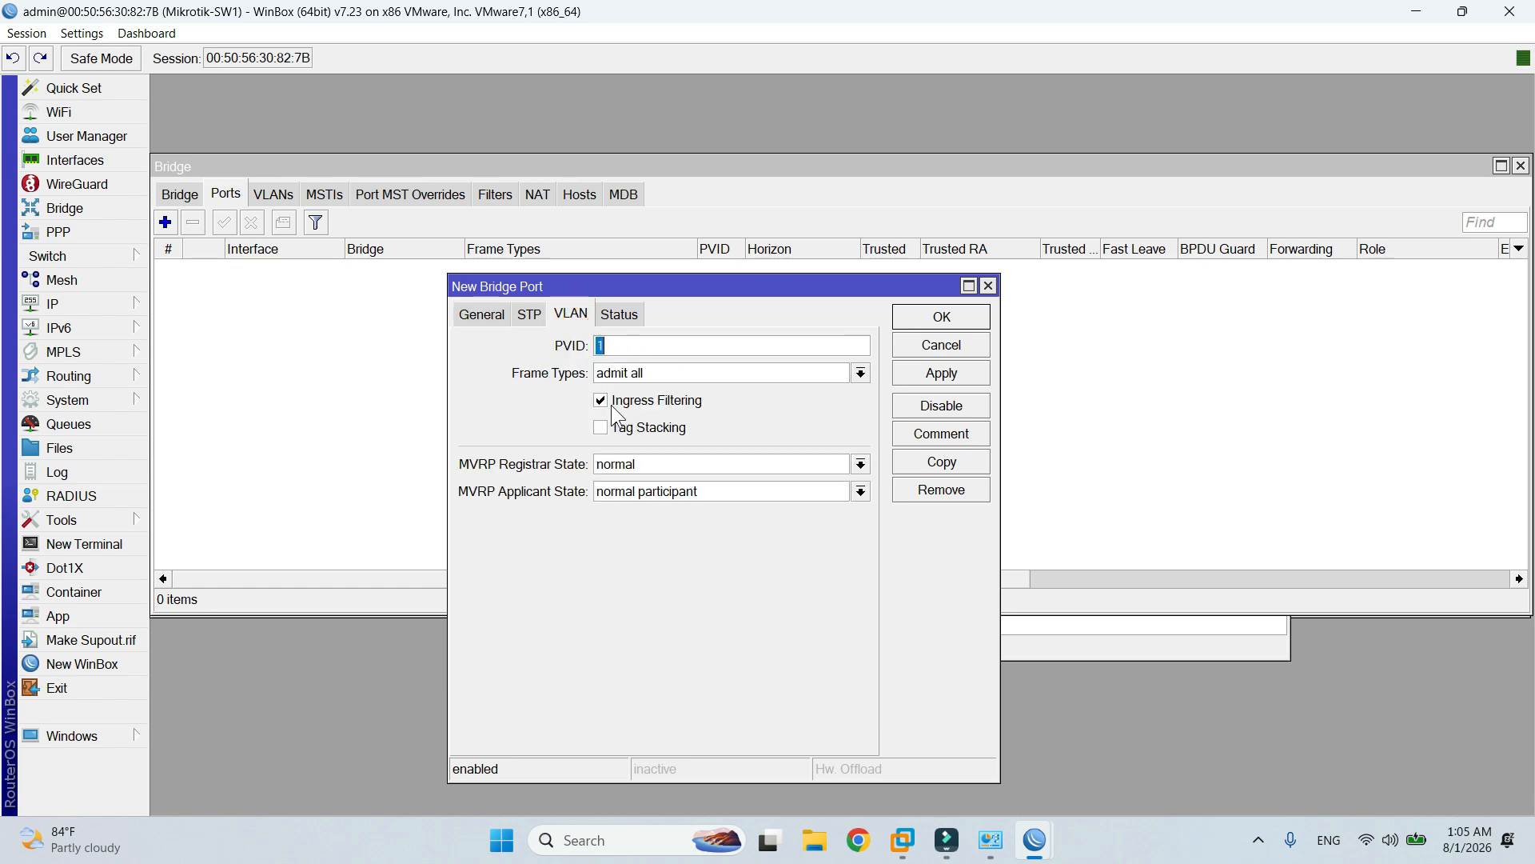
pyautogui.click(641, 354)
pyautogui.click(804, 375)
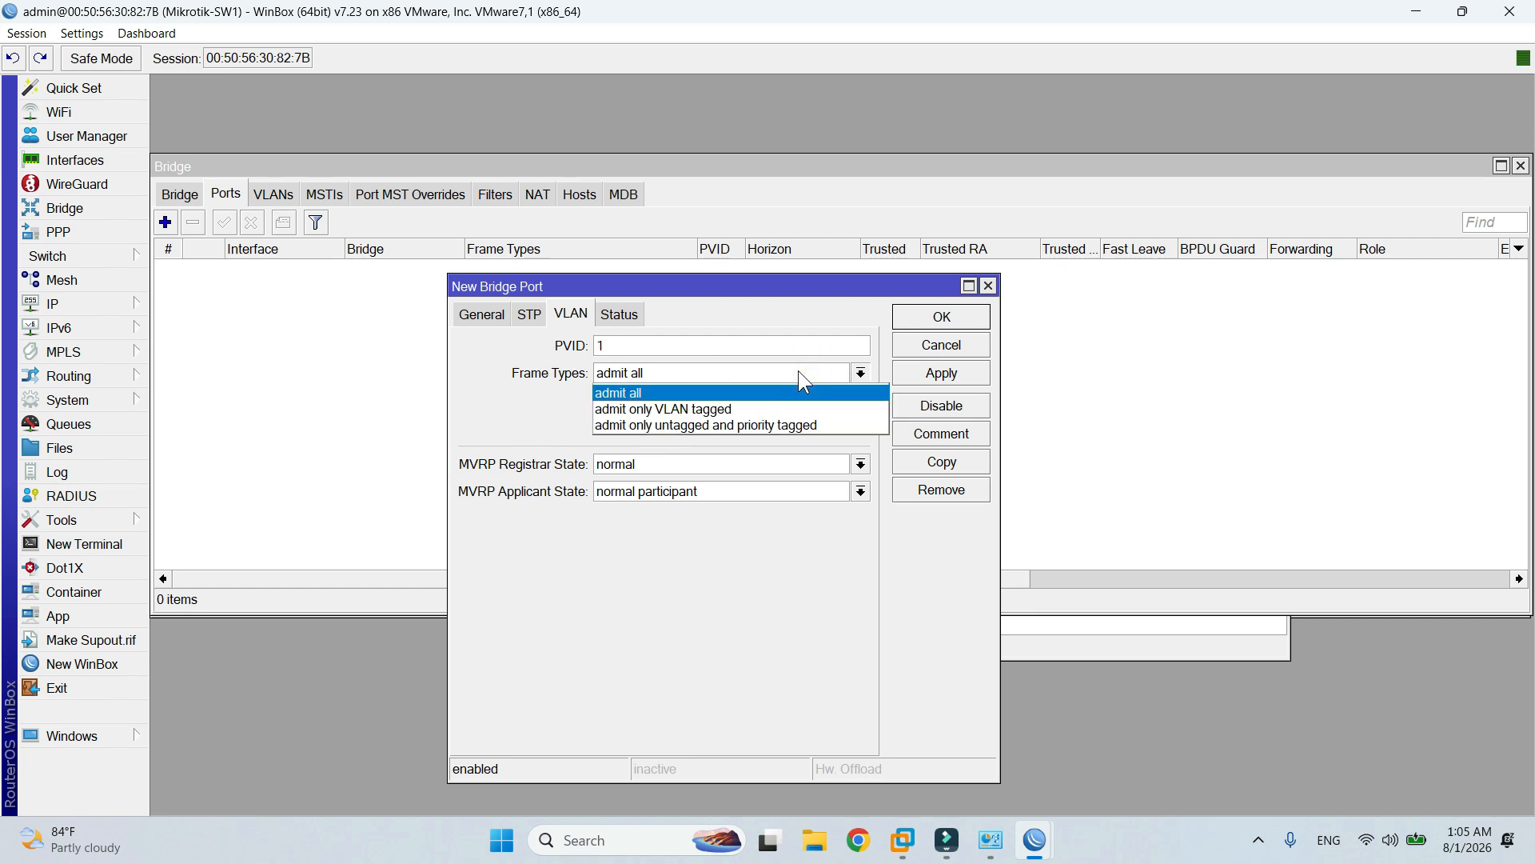
pyautogui.click(782, 406)
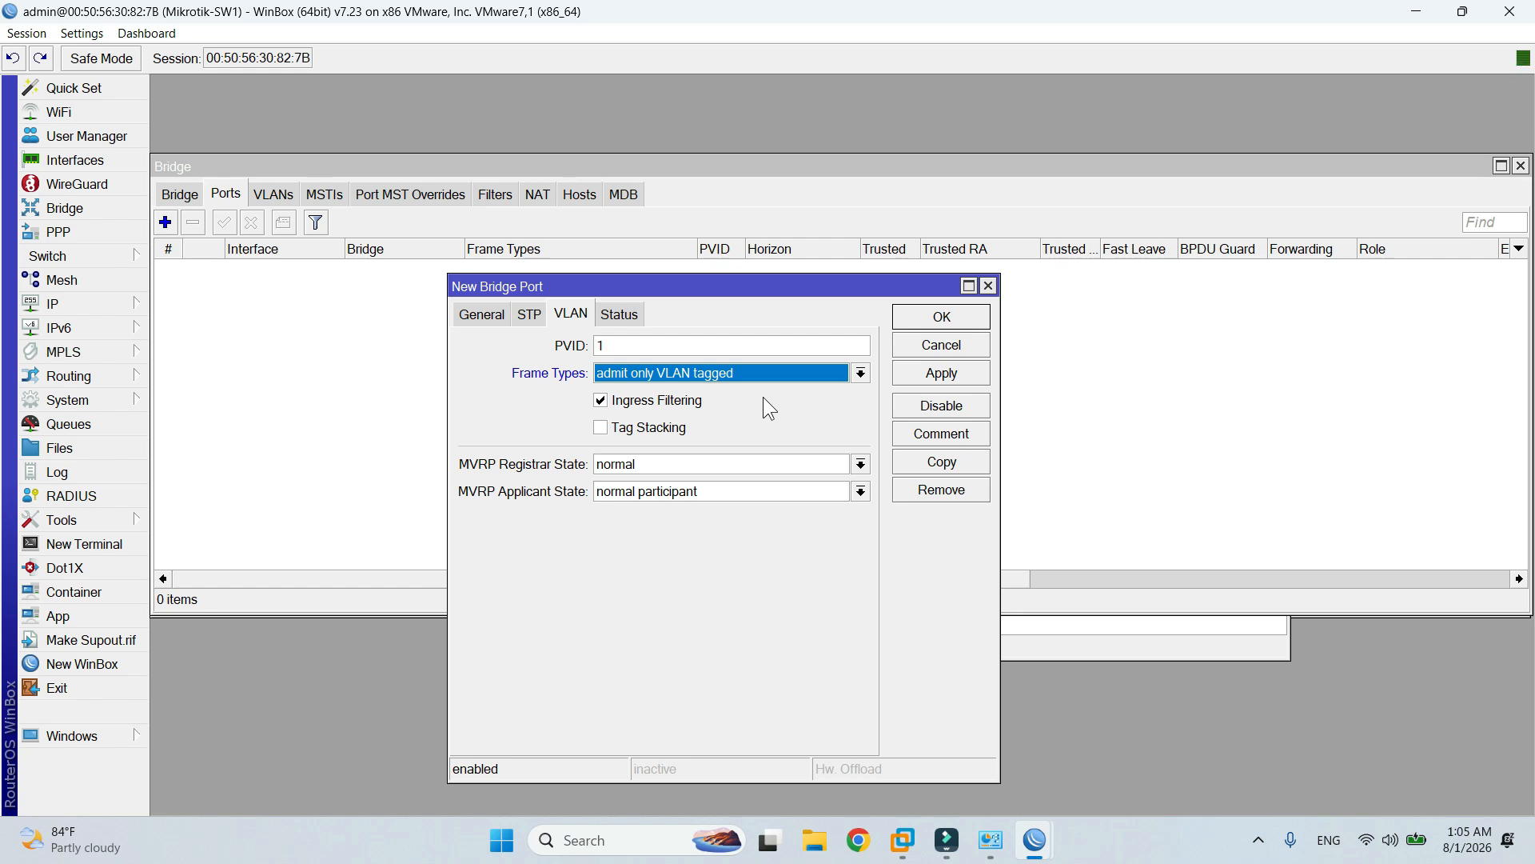
pyautogui.click(936, 370)
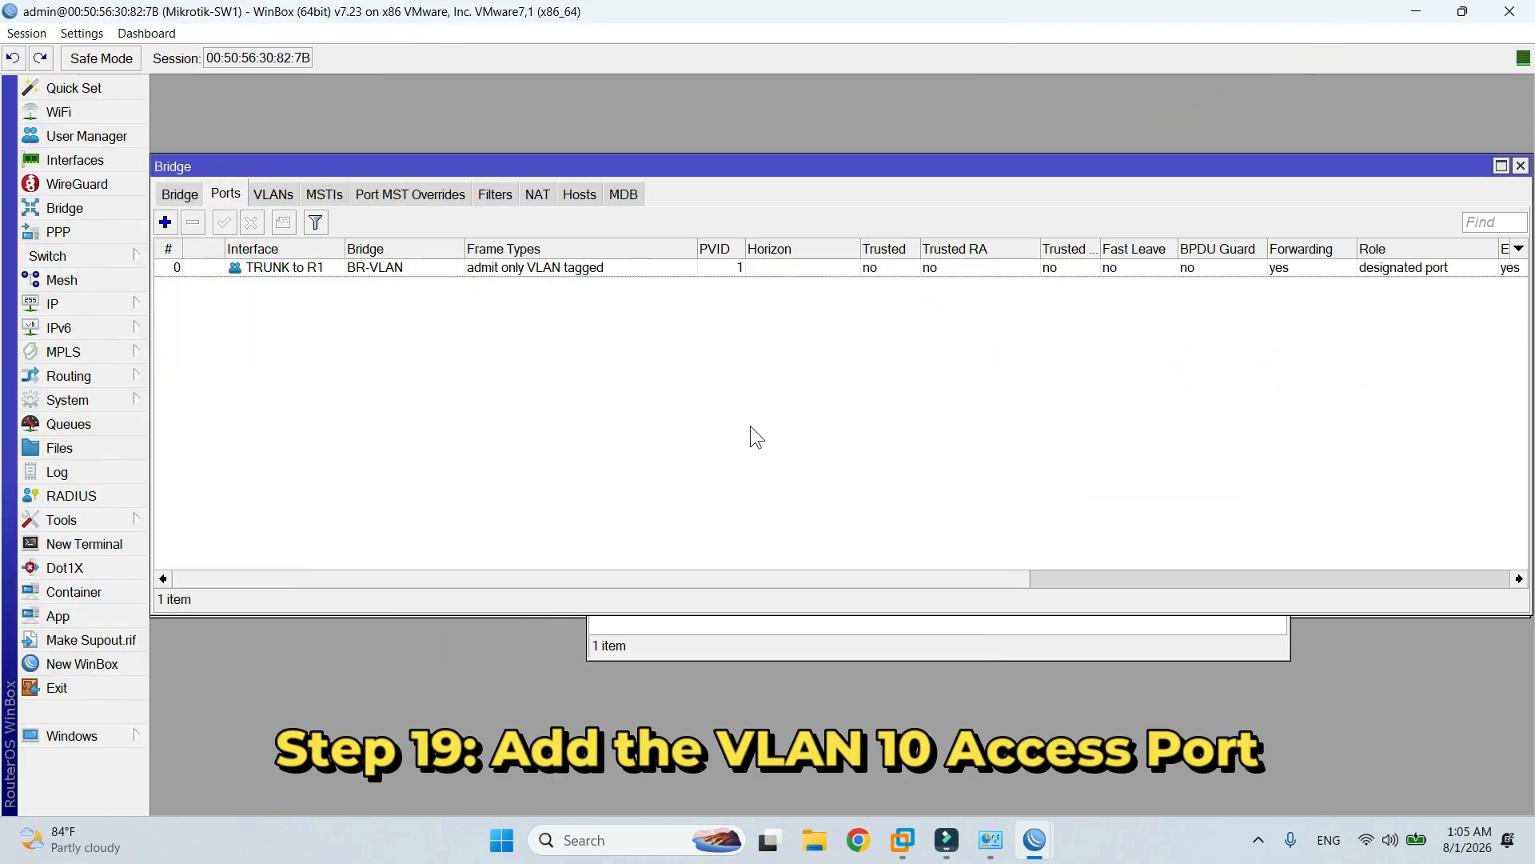
# Start another bridge port with Access-VLAN10 as the interface and BR-VLAN as the bridge.
pyautogui.click(164, 221)
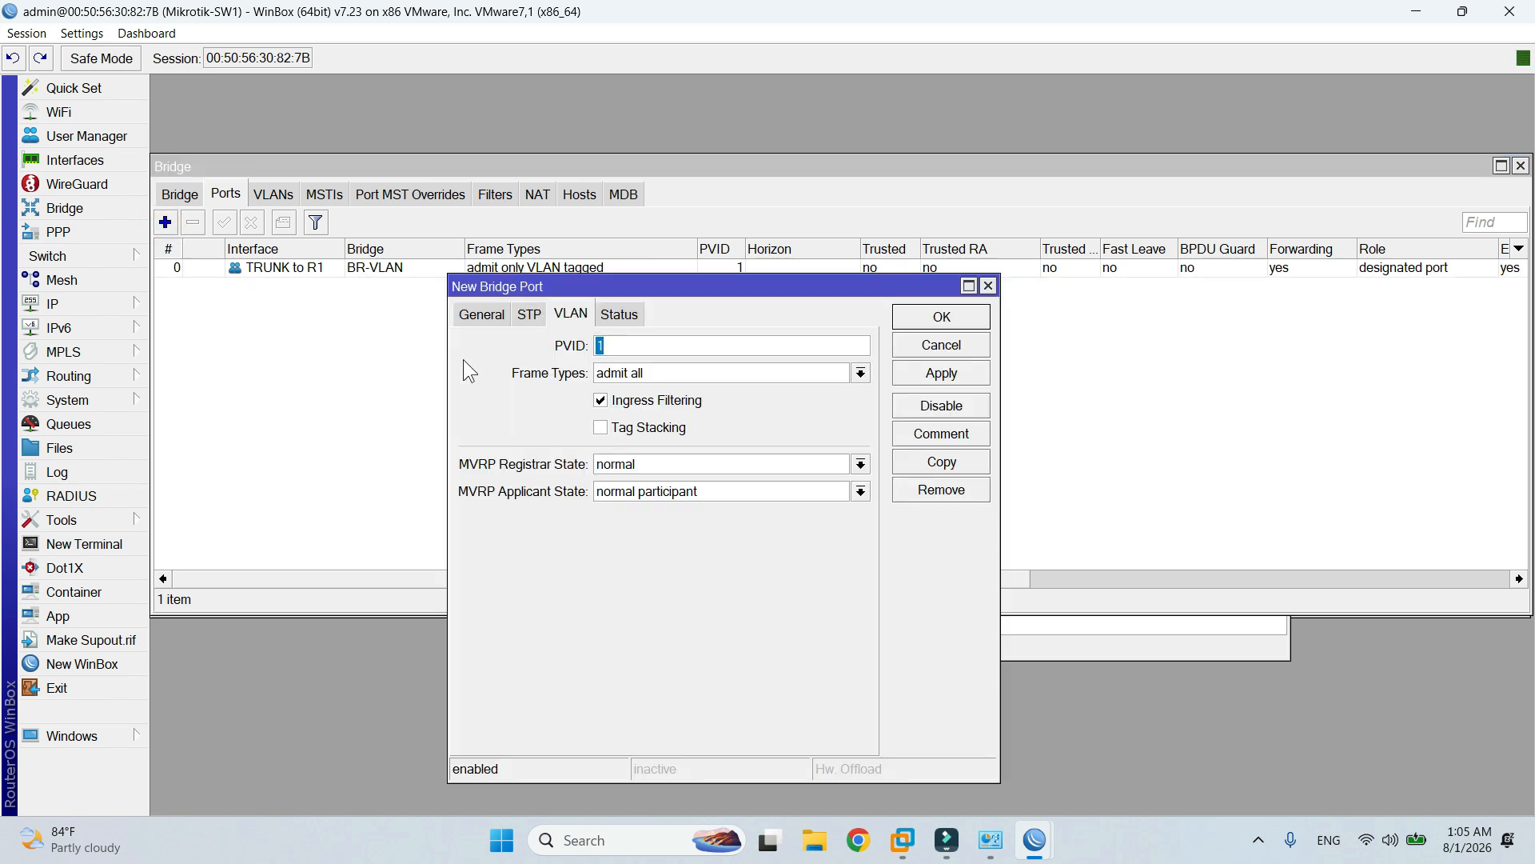
pyautogui.click(478, 316)
pyautogui.click(654, 343)
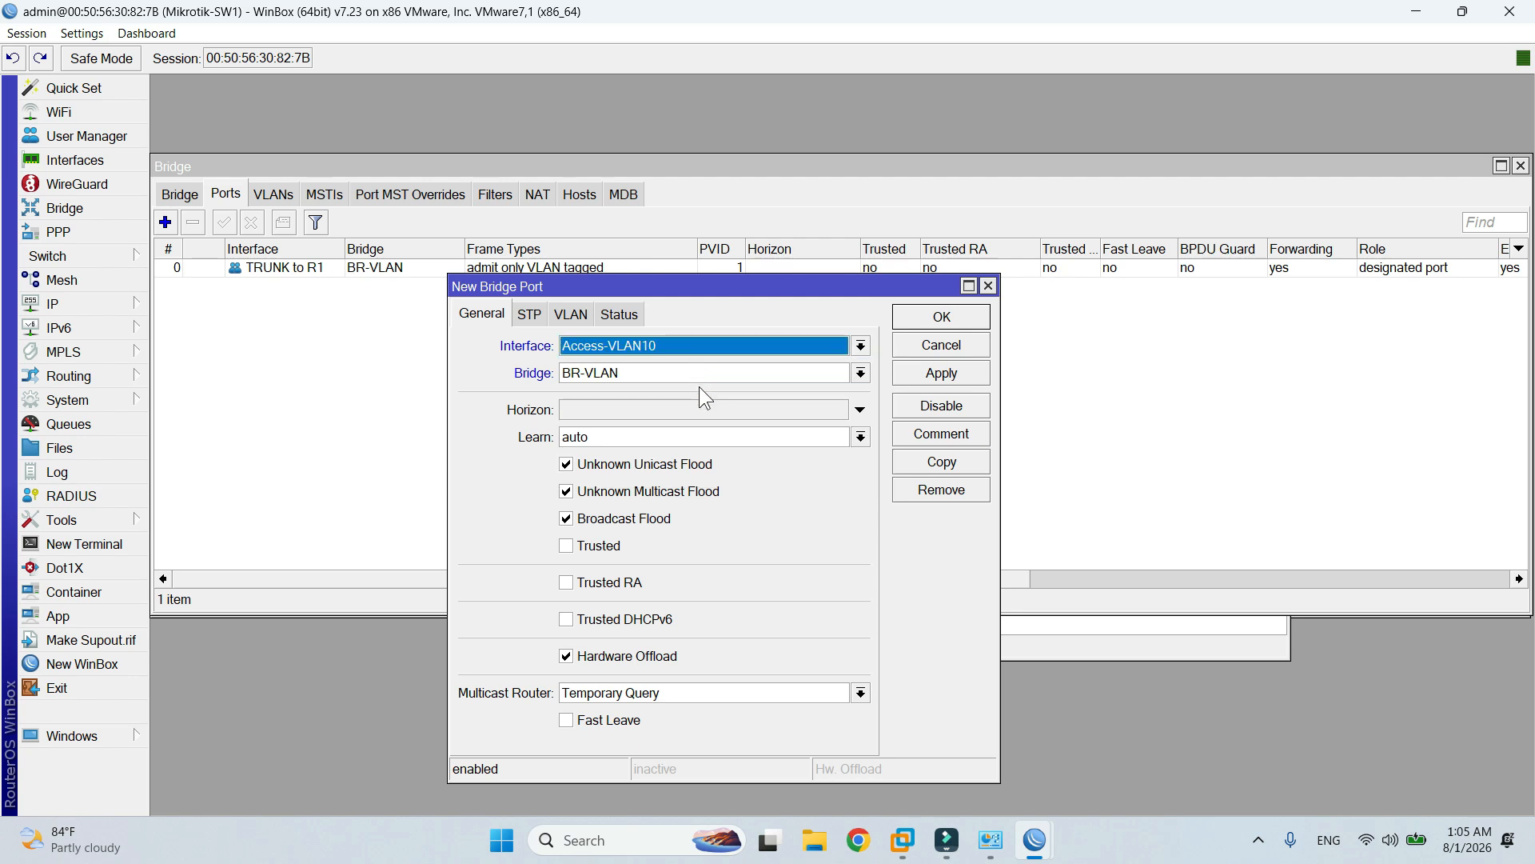
pyautogui.click(689, 370)
pyautogui.click(690, 370)
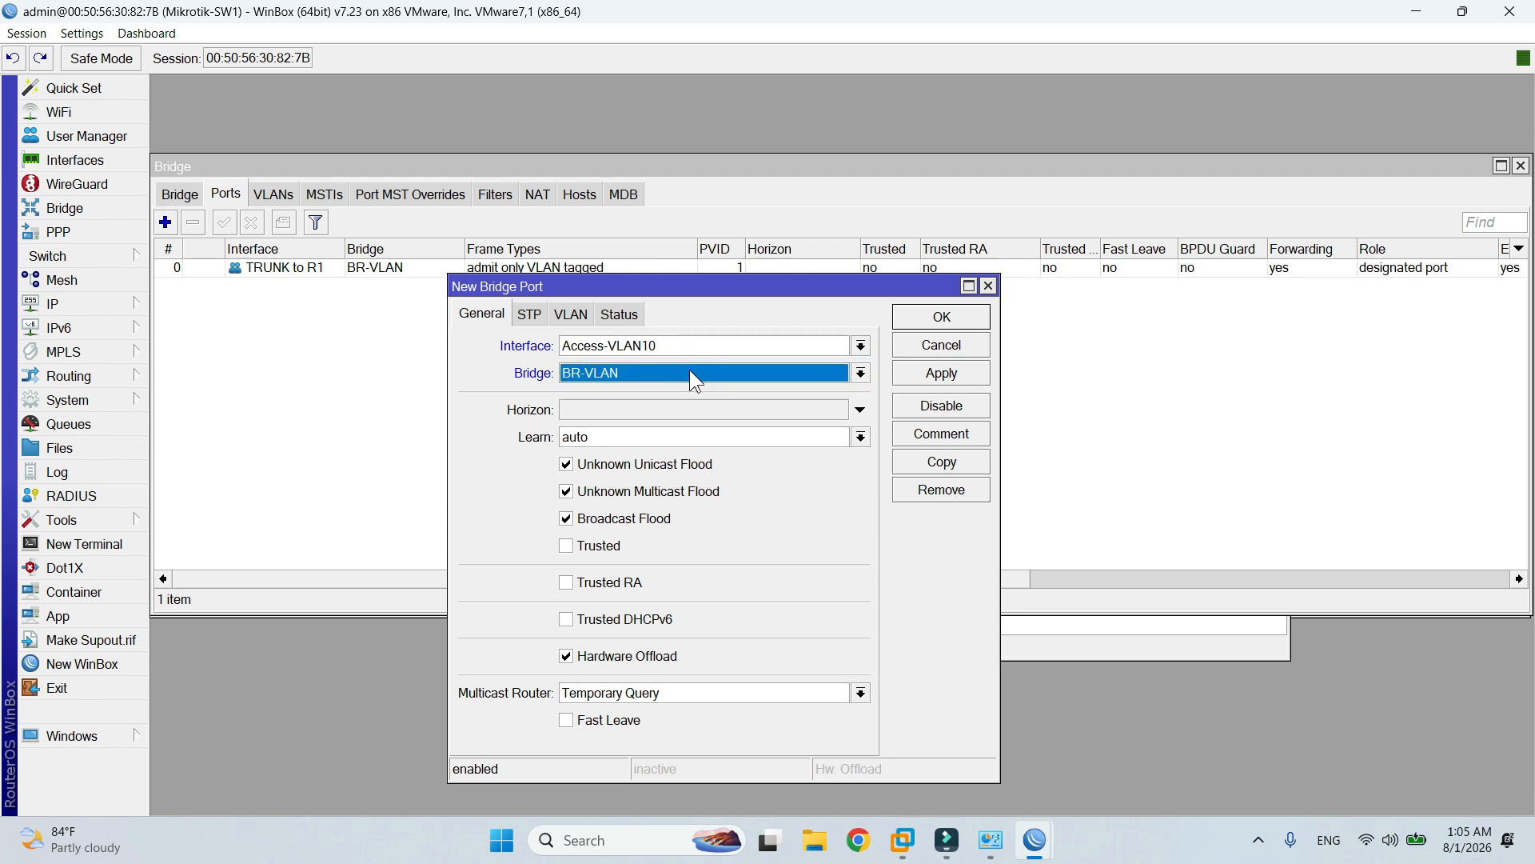
# Give the Access-VLAN10 port PVID 10, admit only untagged and priority tagged frames, and save it.
pyautogui.click(571, 316)
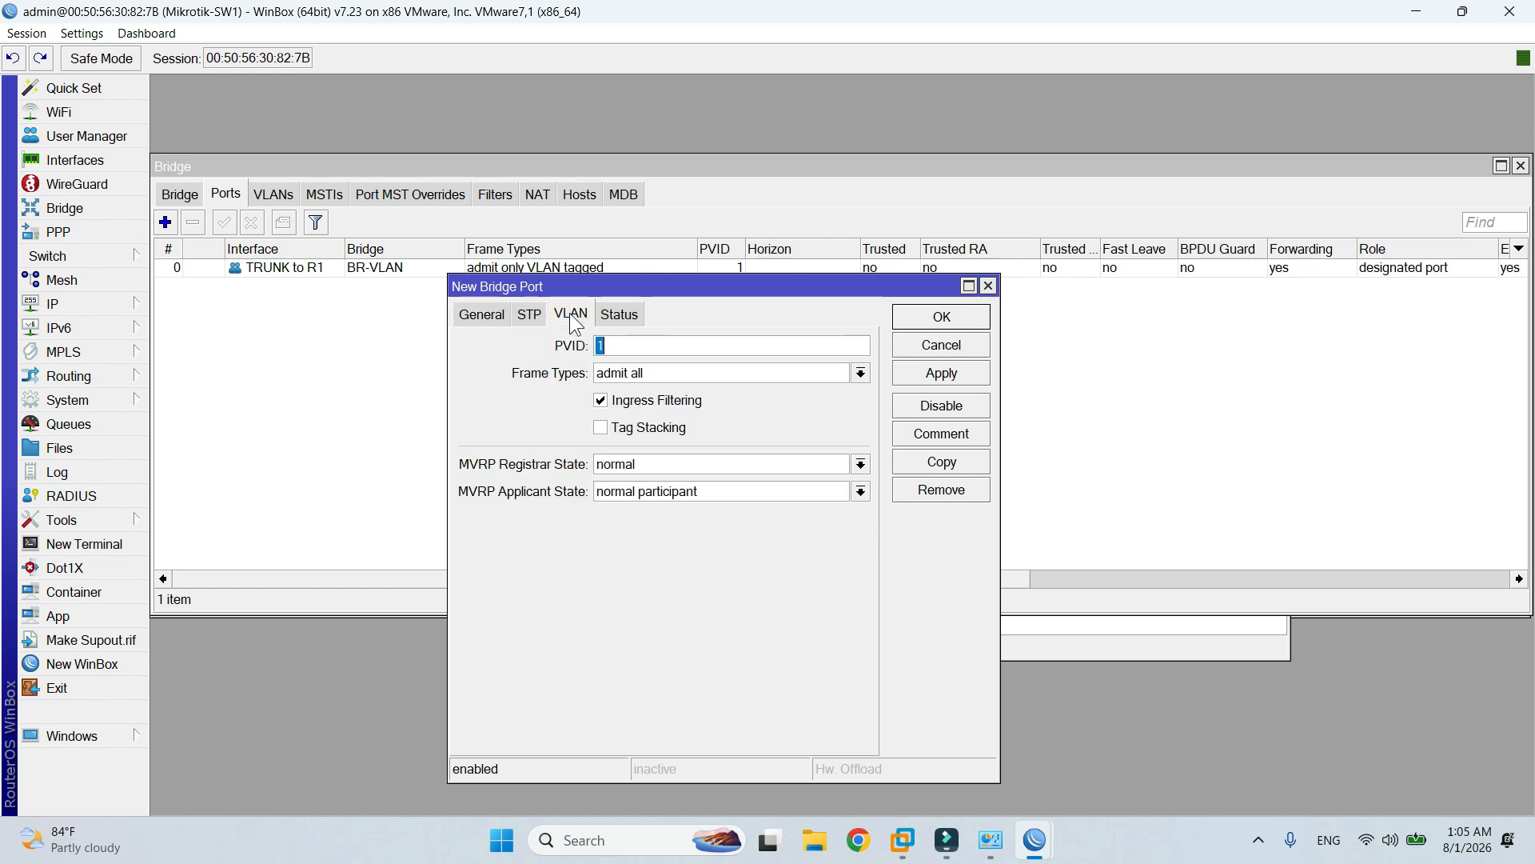
pyautogui.click(638, 349)
pyautogui.write('0')
pyautogui.click(861, 374)
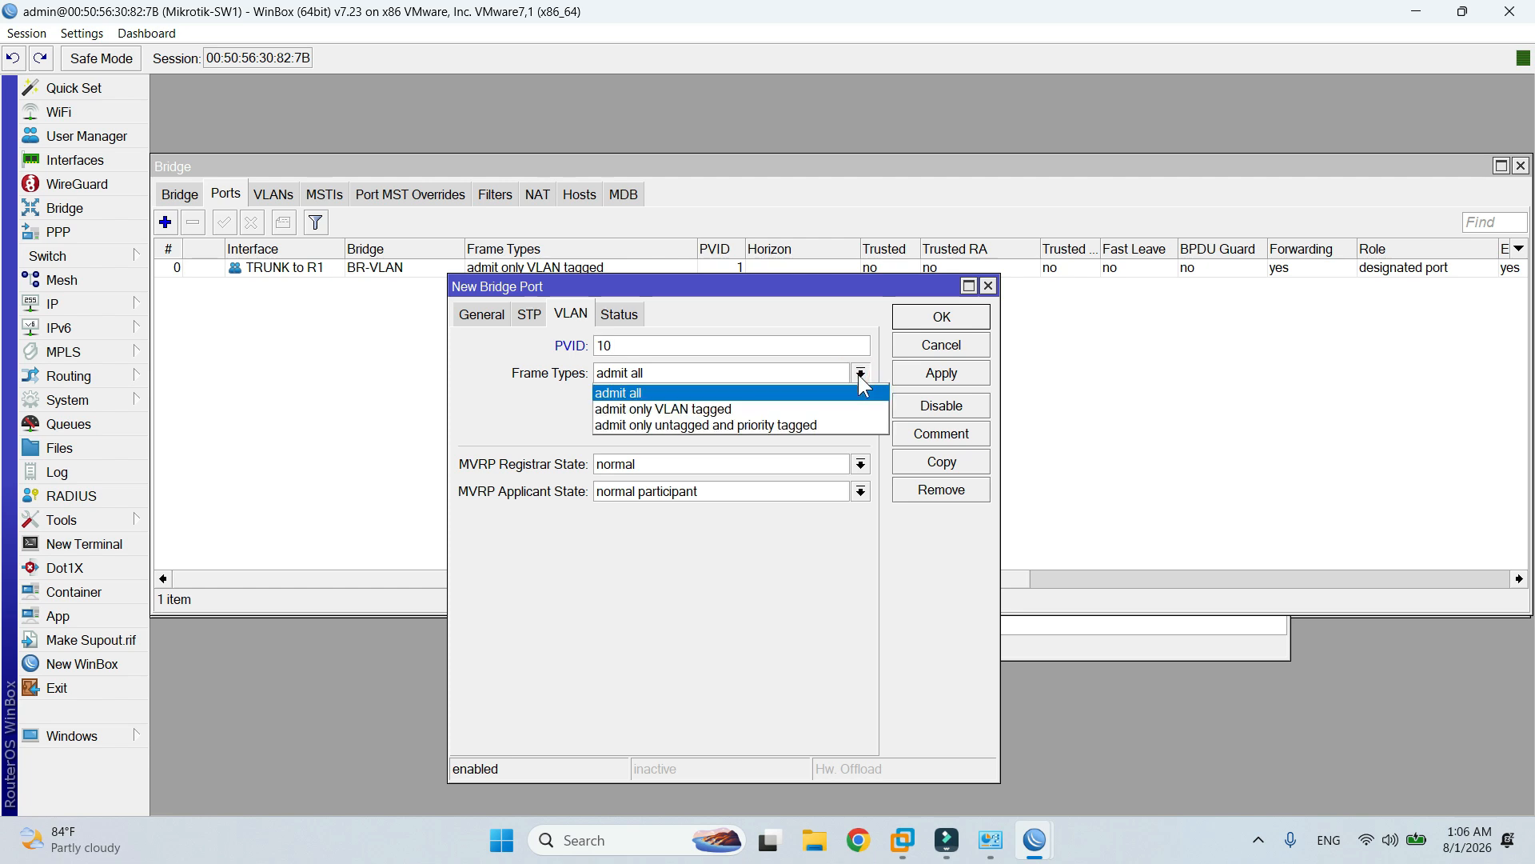
pyautogui.click(855, 421)
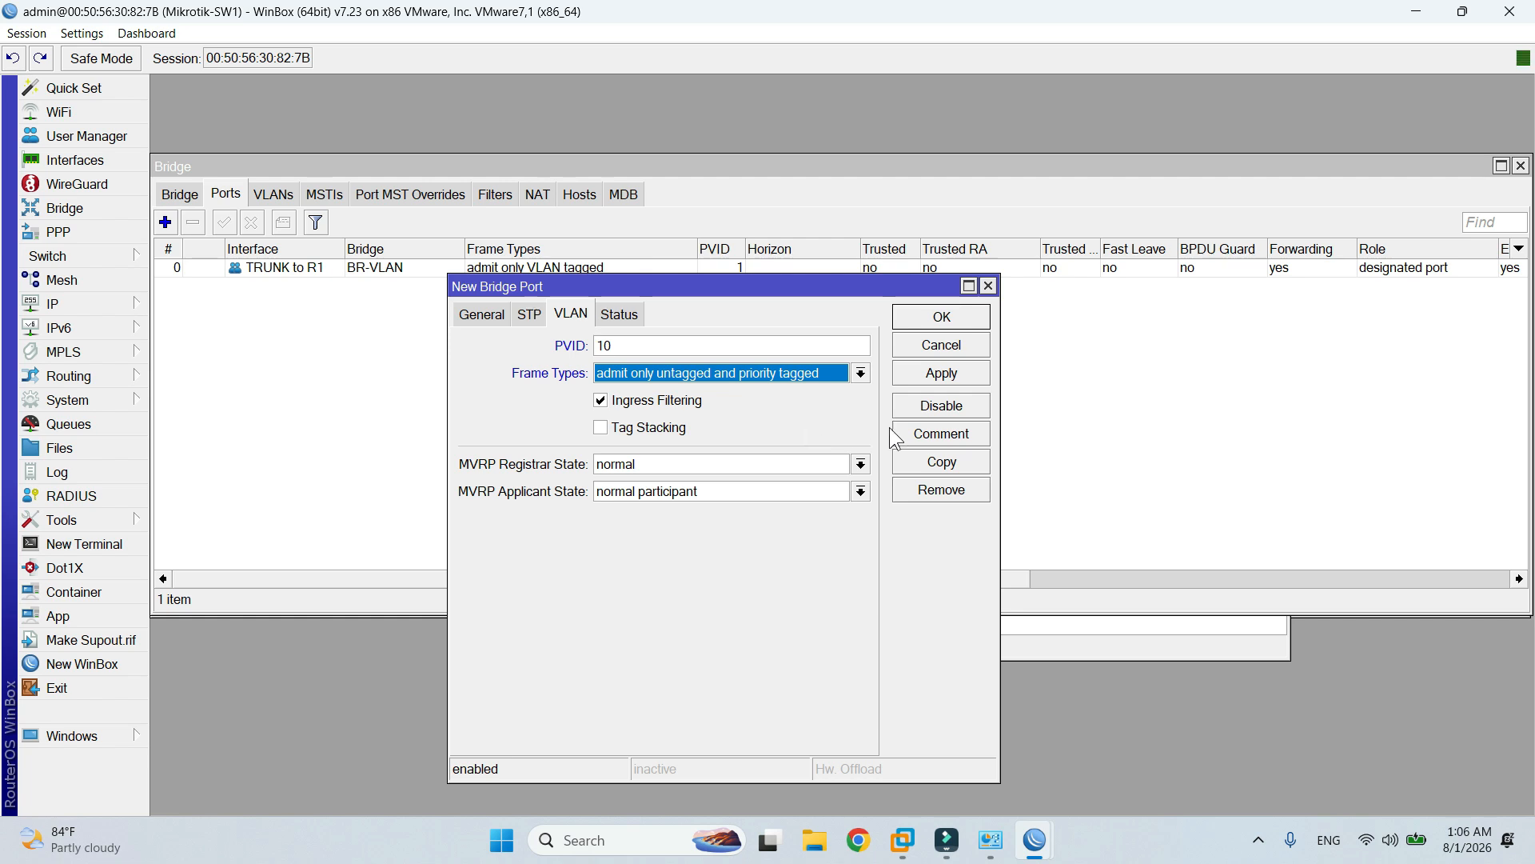
pyautogui.click(939, 373)
pyautogui.click(952, 320)
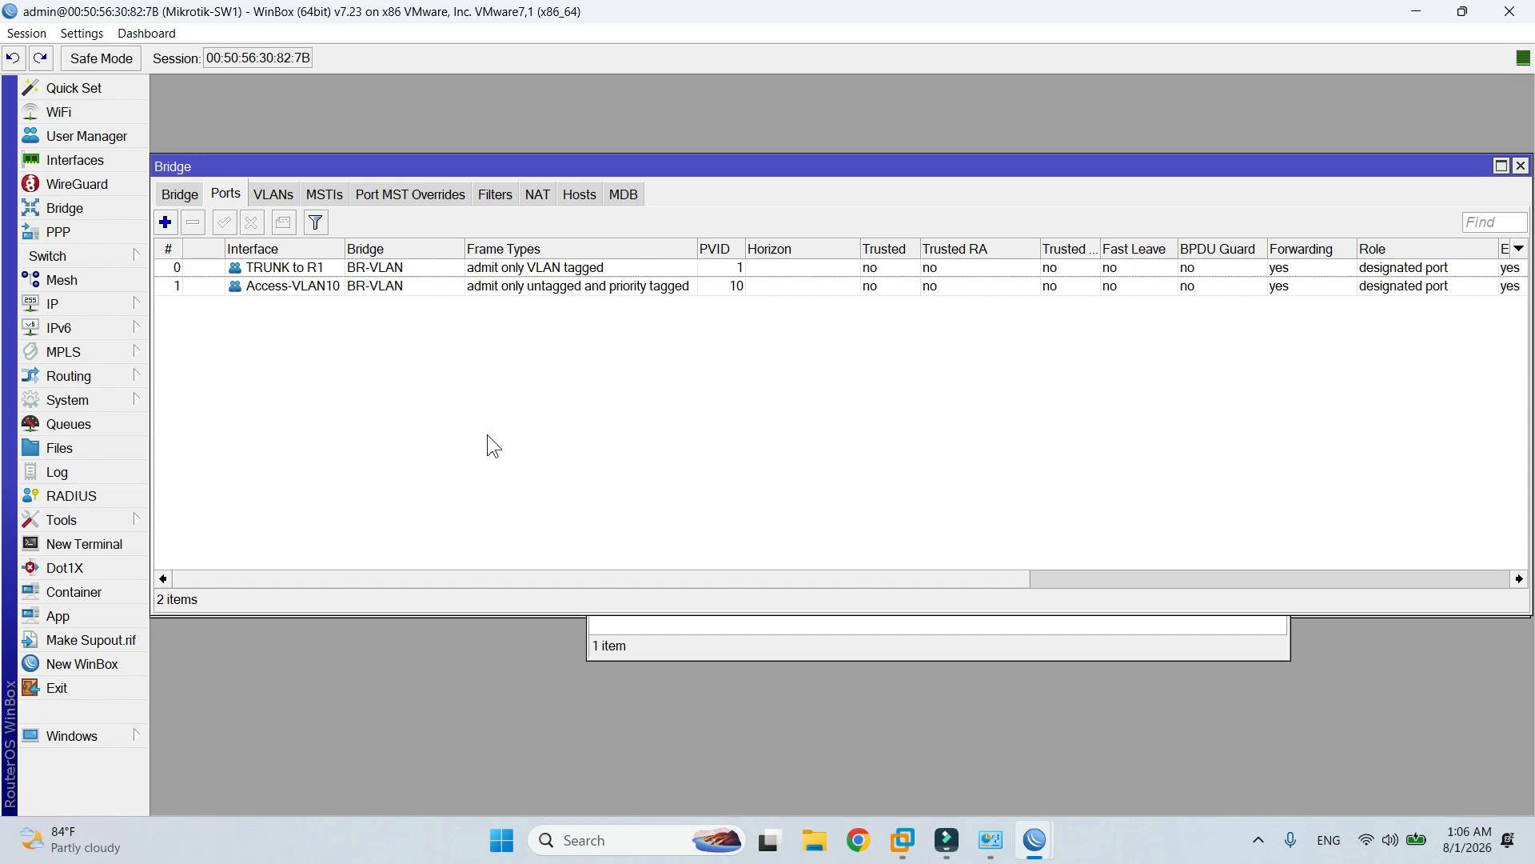
# Start a third bridge port on BR-VLAN with Access-VLAN20 as the interface.
pyautogui.click(165, 221)
pyautogui.click(484, 316)
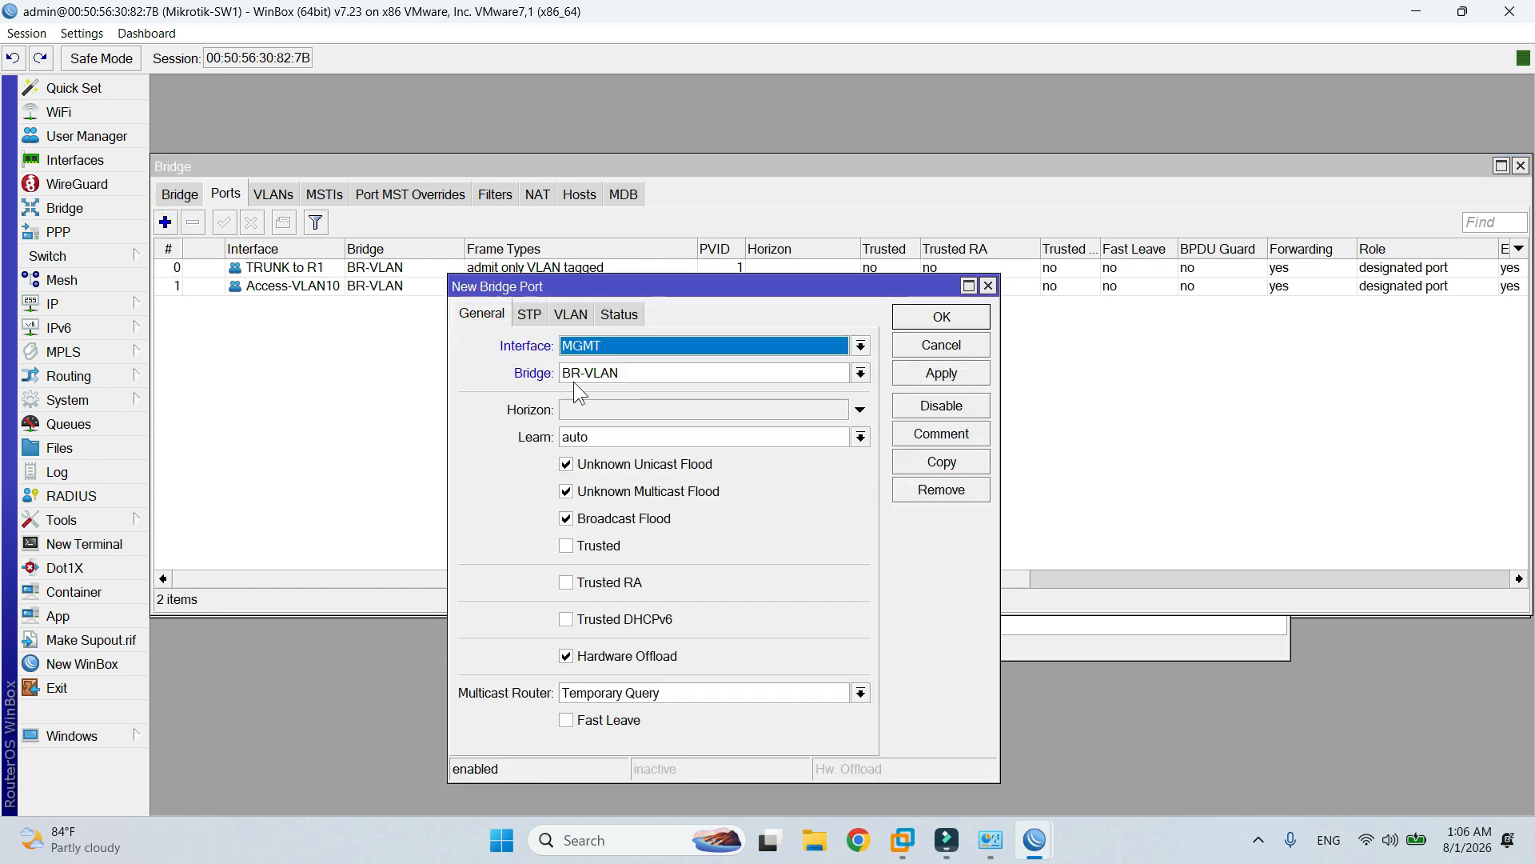
pyautogui.click(640, 346)
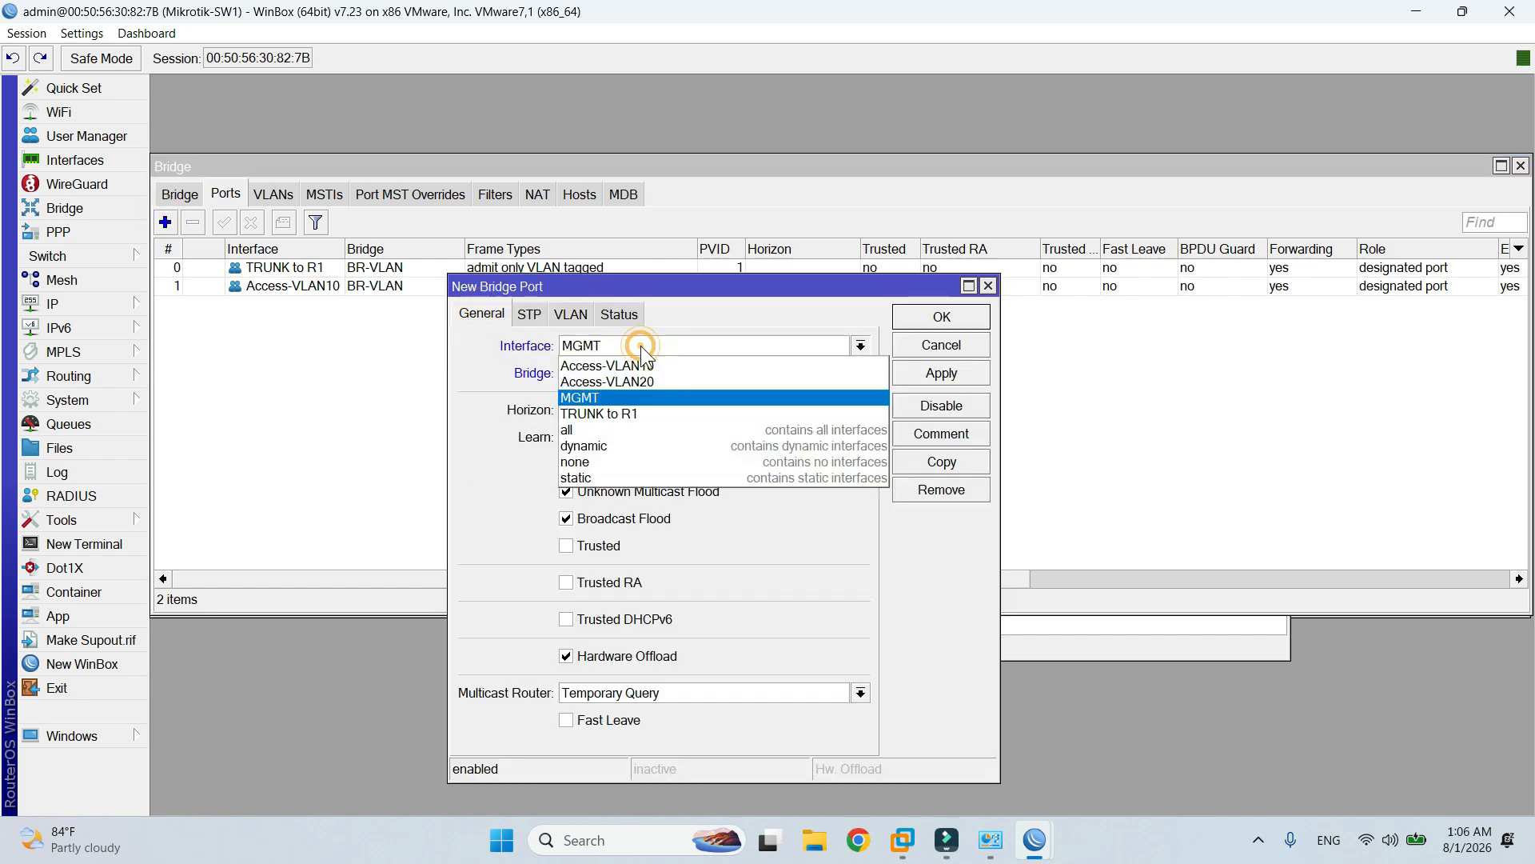
pyautogui.click(709, 381)
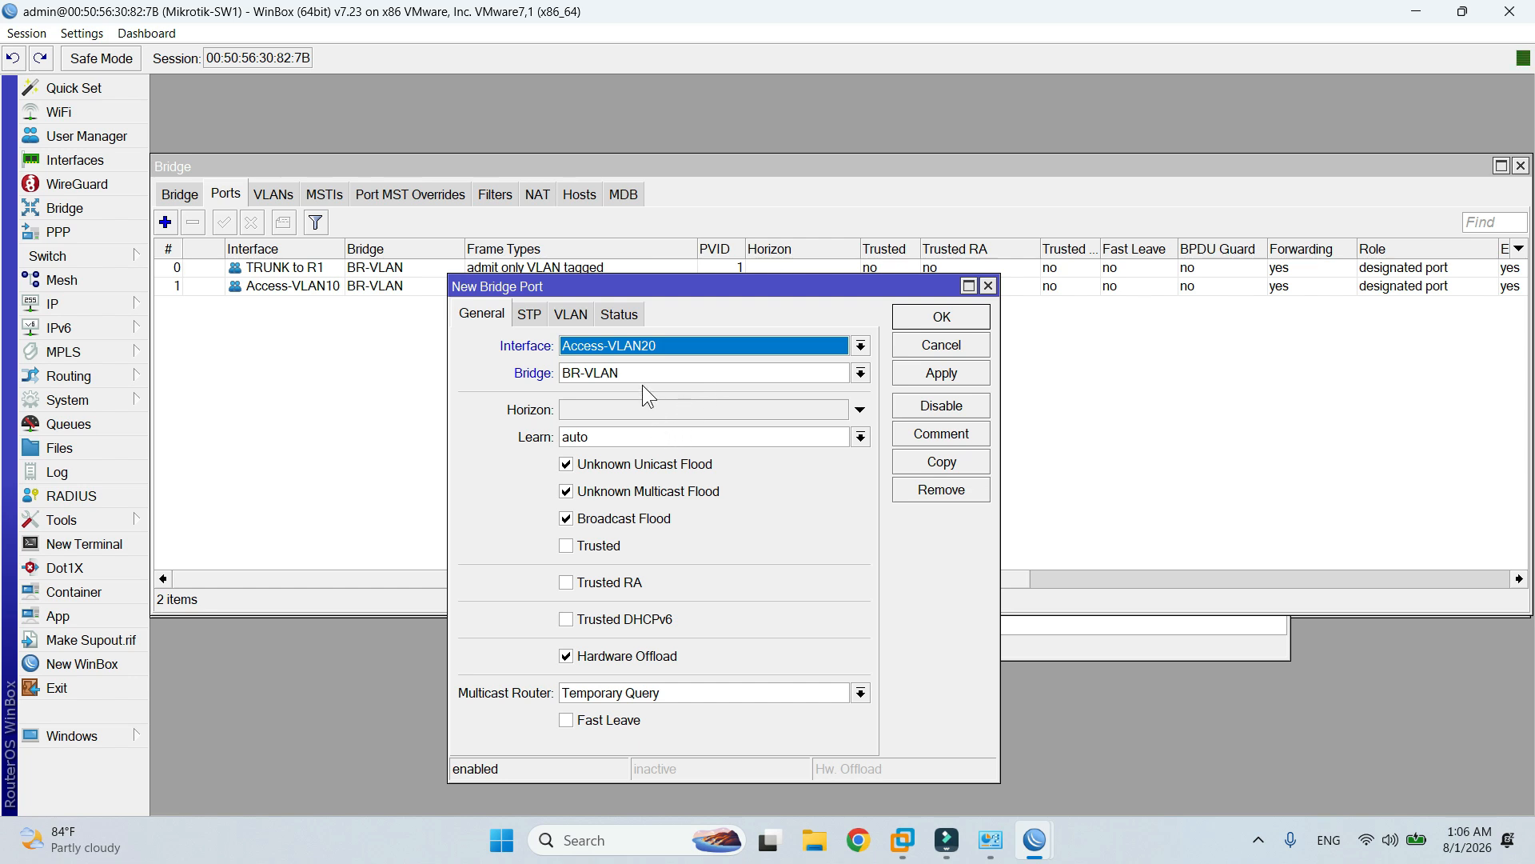
# Give the Access-VLAN20 port PVID 20, admit only untagged and priority tagged frames, and save it.
pyautogui.click(568, 315)
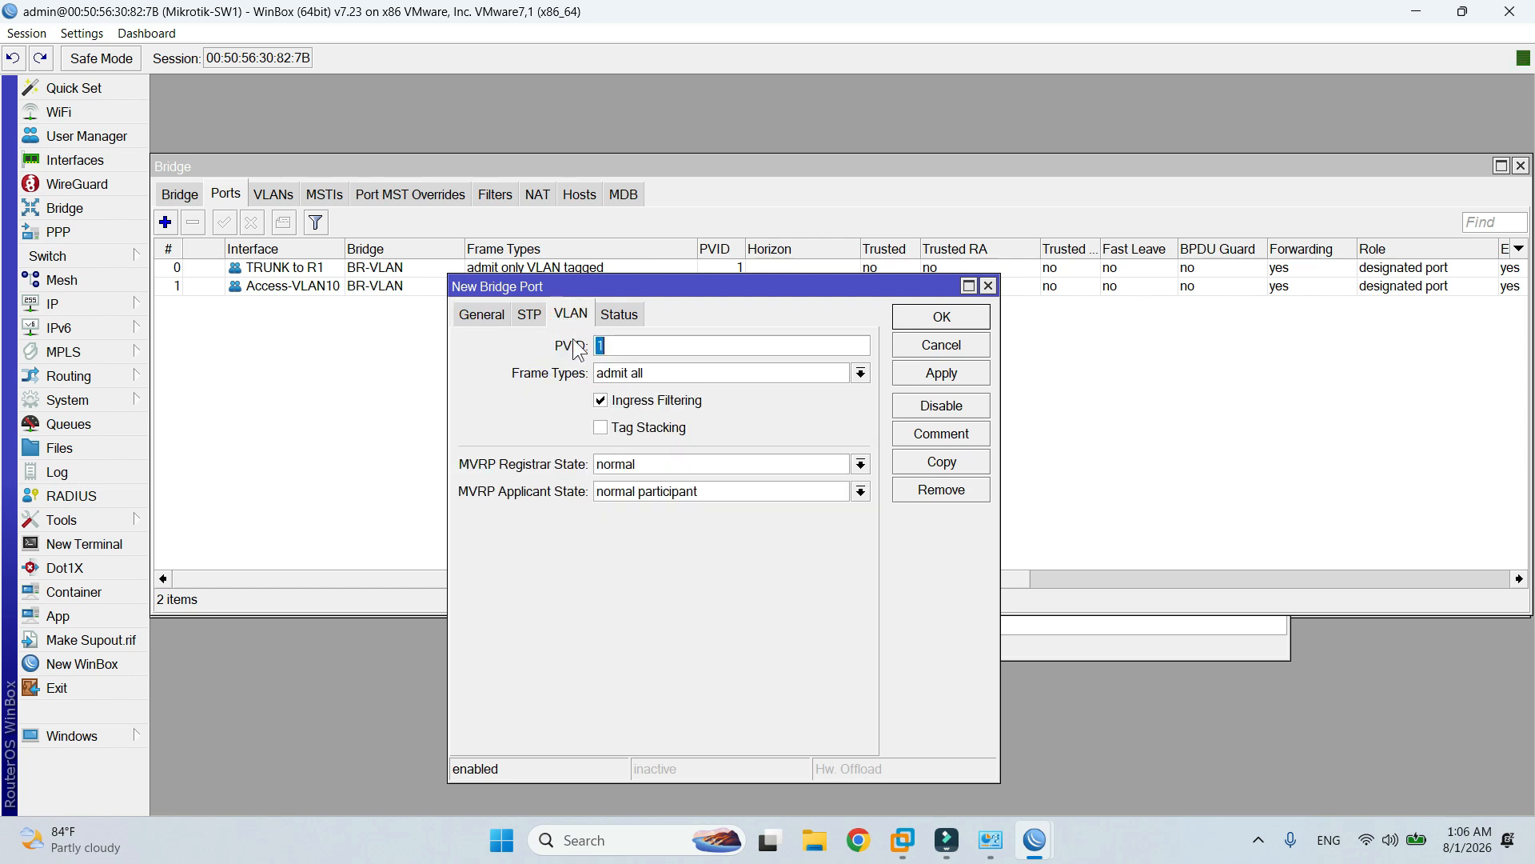
pyautogui.click(635, 344)
pyautogui.moveTo(635, 344); pyautogui.dragTo(562, 348)
pyautogui.write('20')
pyautogui.click(760, 373)
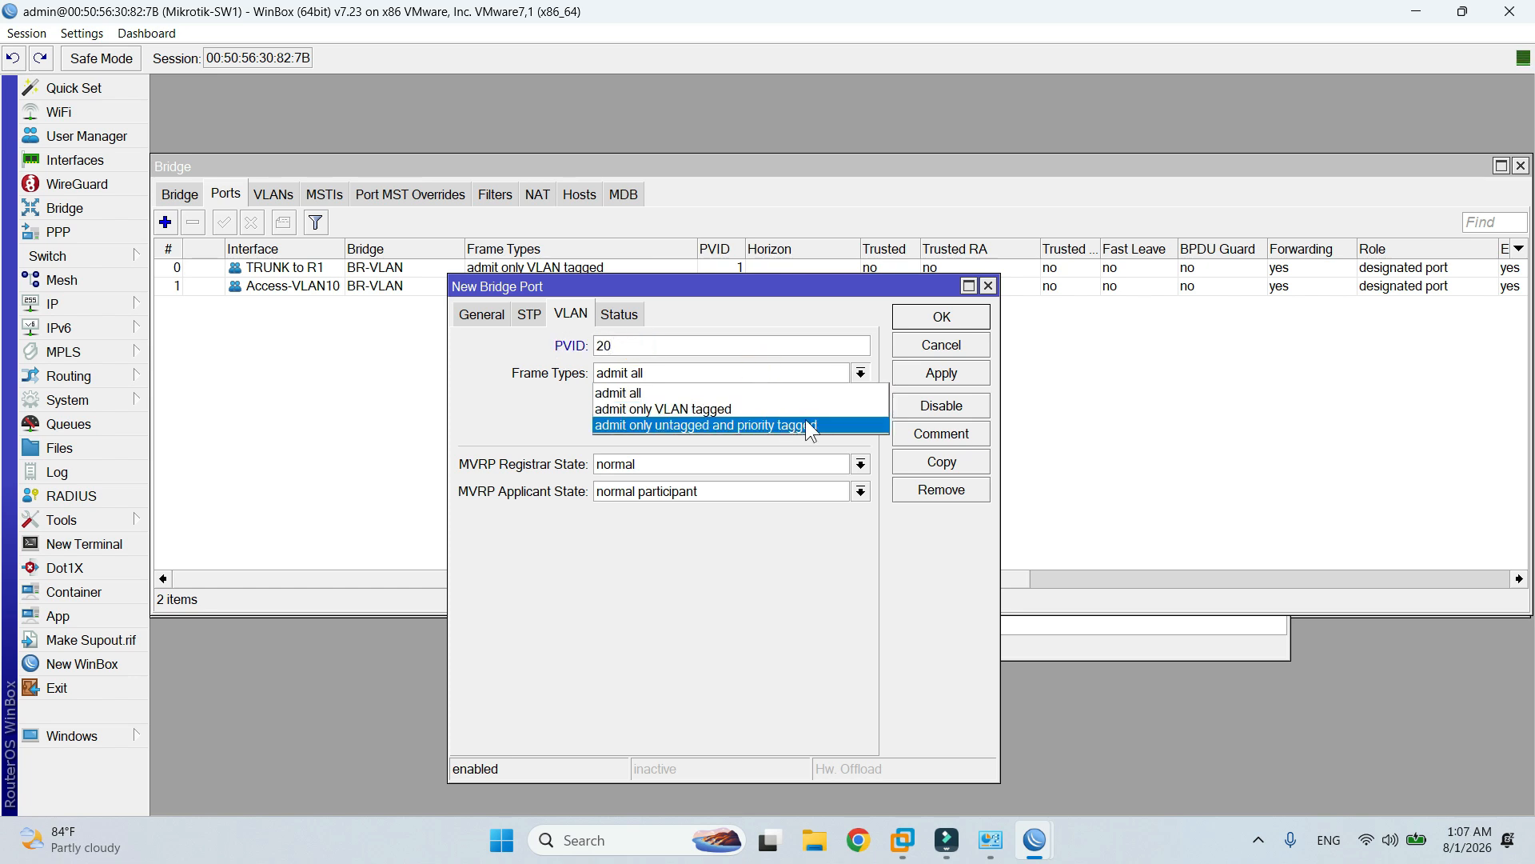
pyautogui.click(808, 425)
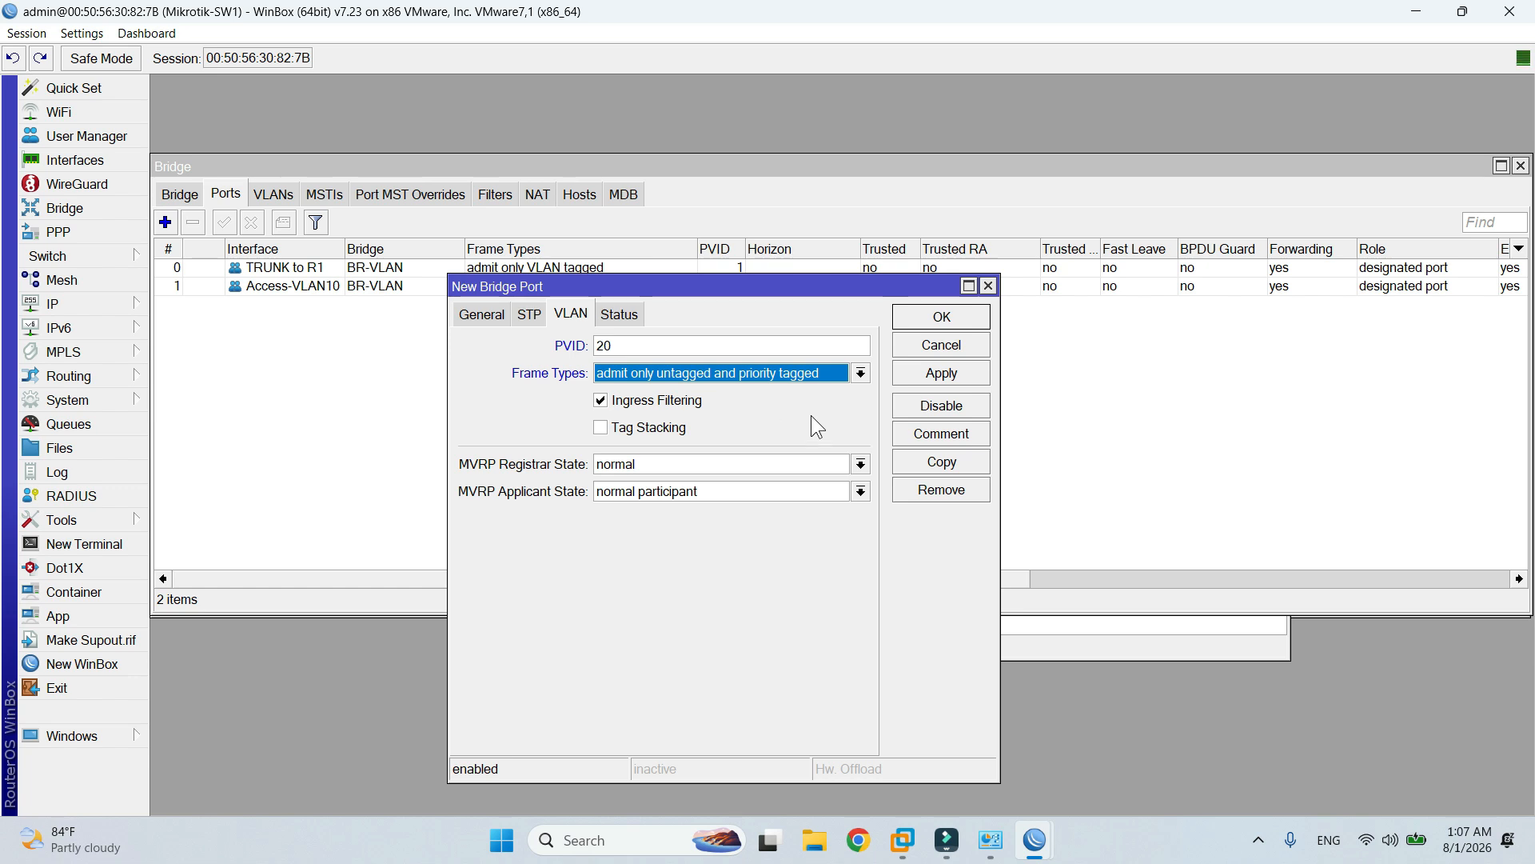
pyautogui.click(903, 371)
pyautogui.click(952, 316)
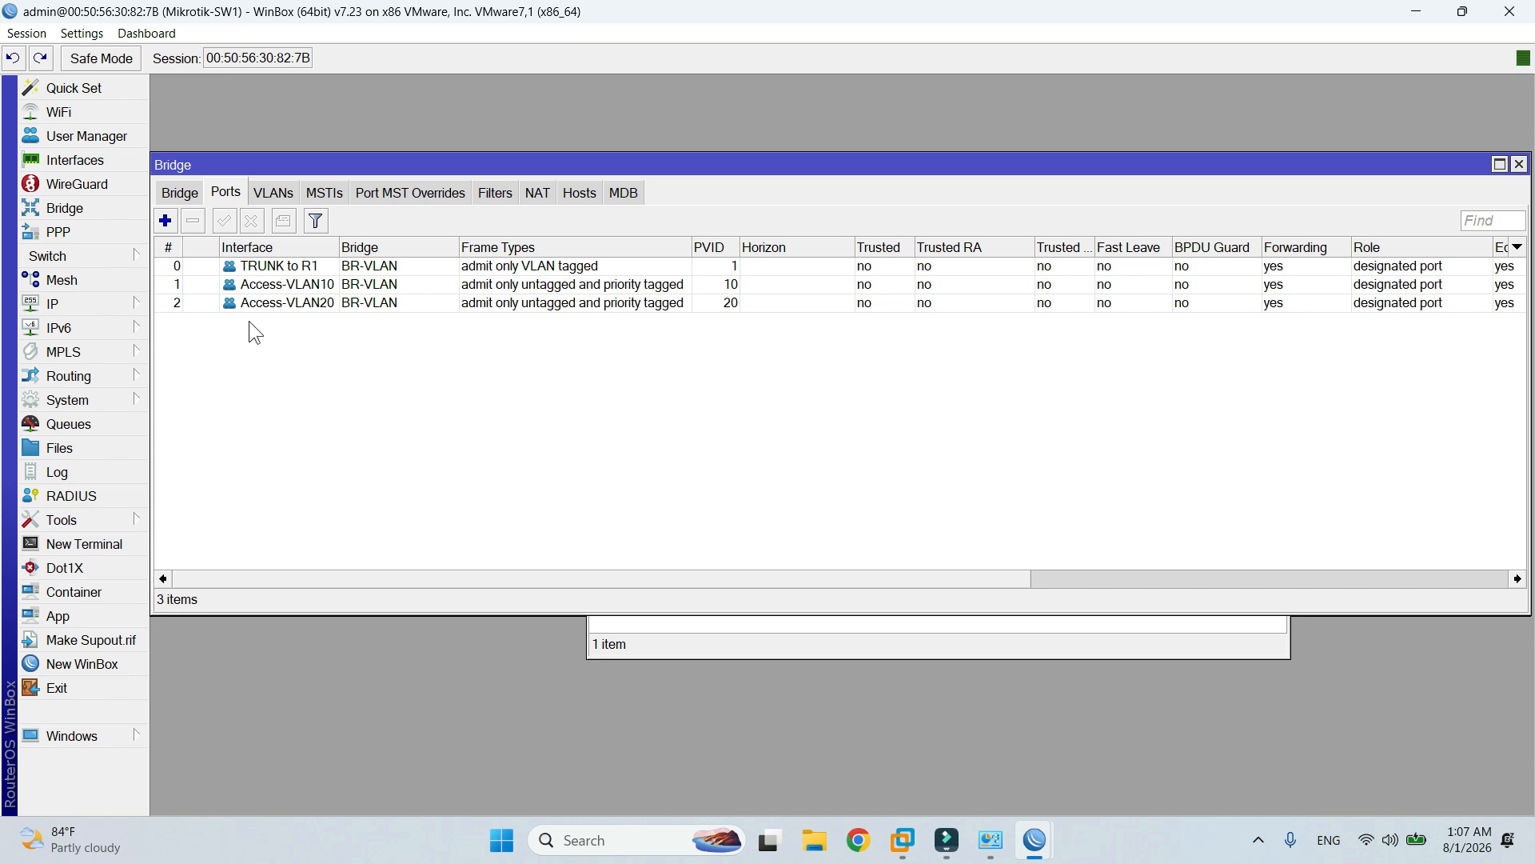
# Review the trunk and access port entries of the bridge and check BR-VLAN's VLAN filtering option.
pyautogui.click(321, 305)
pyautogui.click(321, 280)
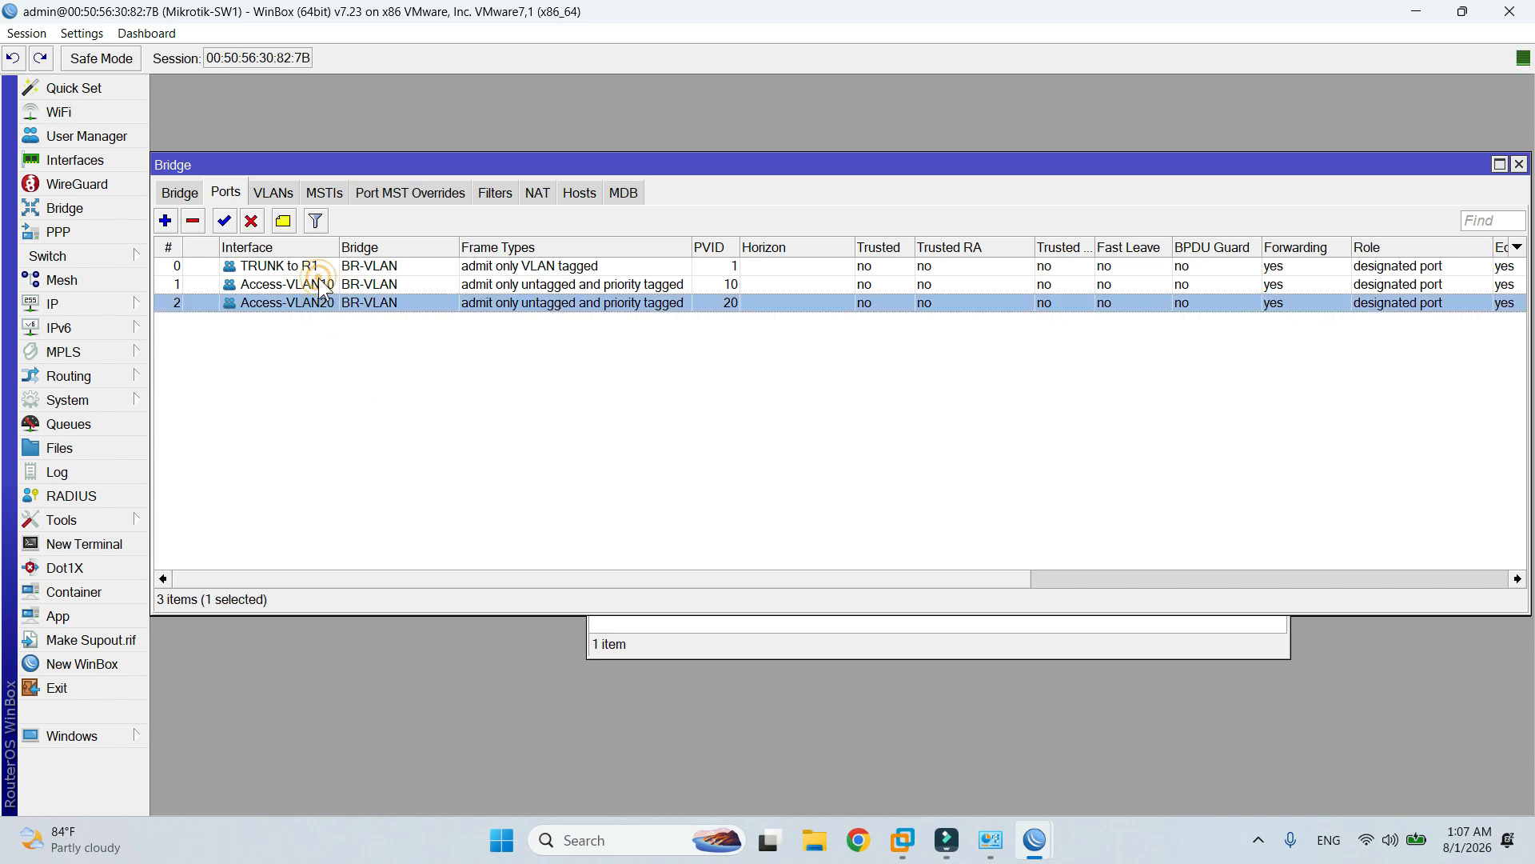
pyautogui.click(318, 259)
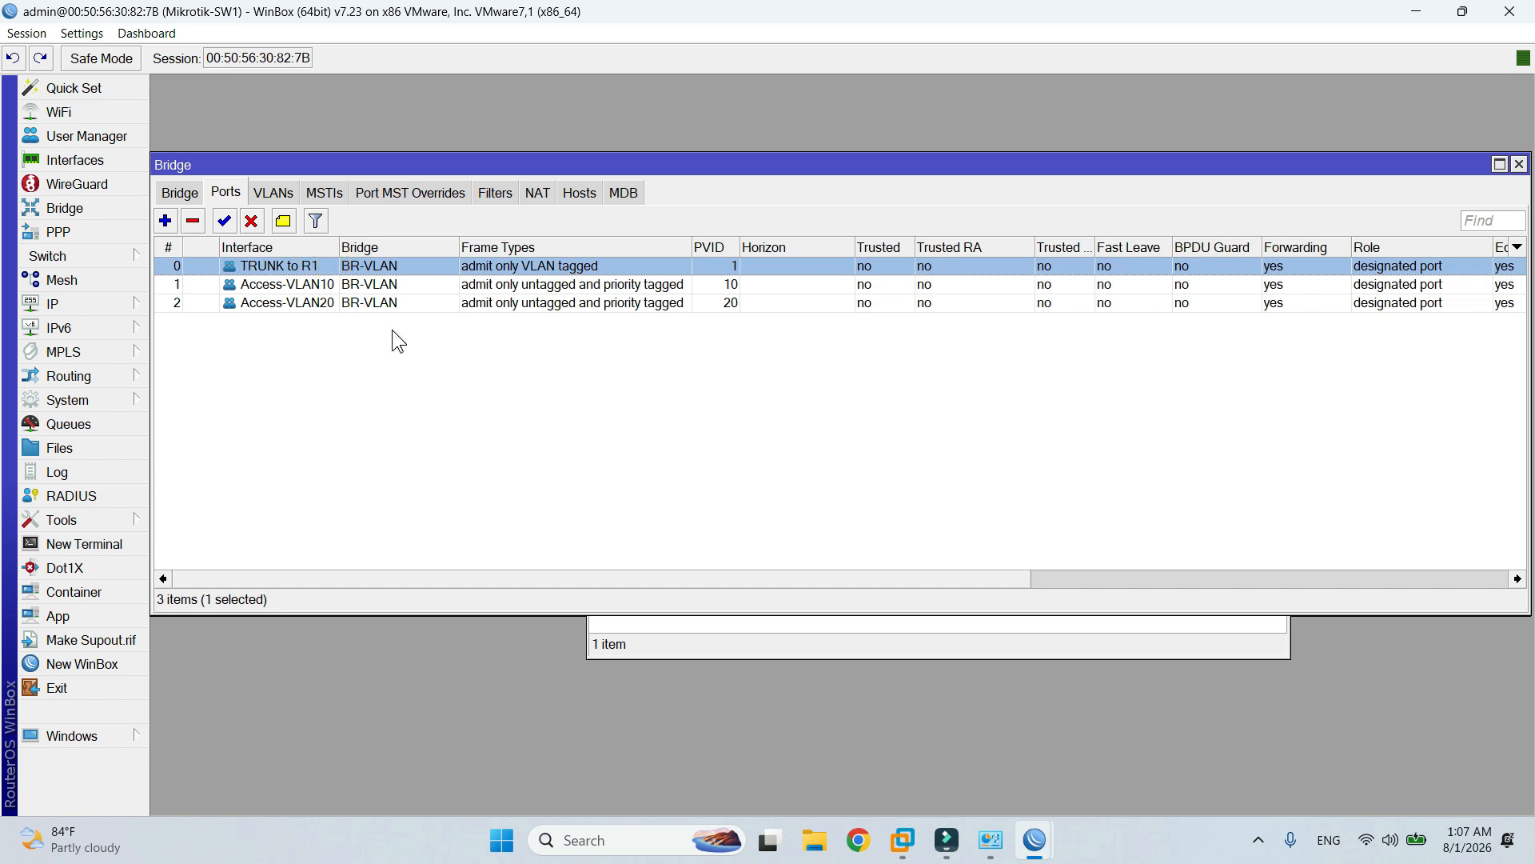
pyautogui.click(285, 286)
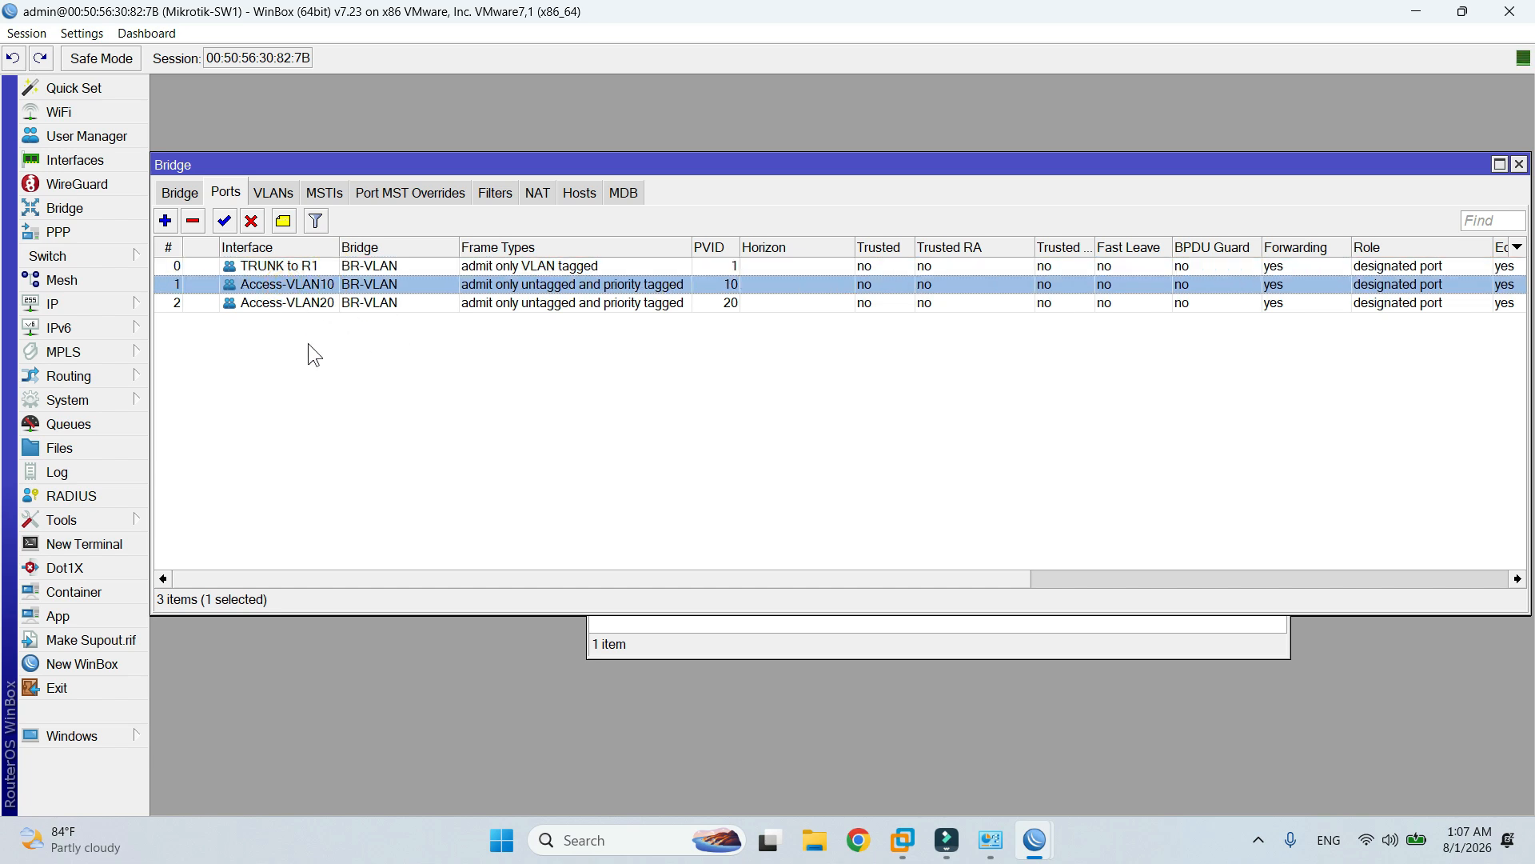
pyautogui.click(324, 305)
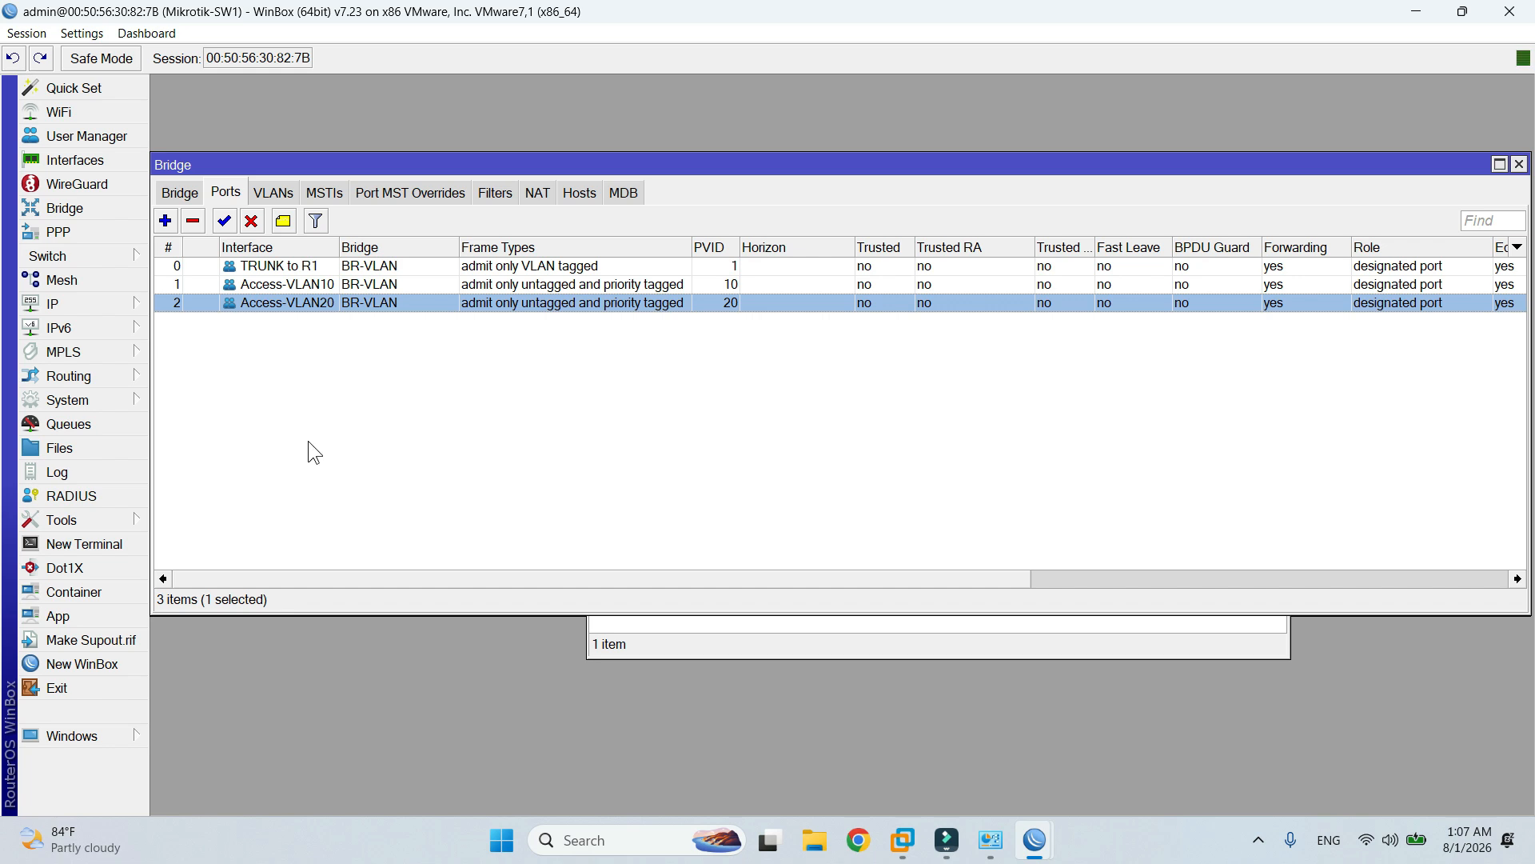
pyautogui.click(179, 194)
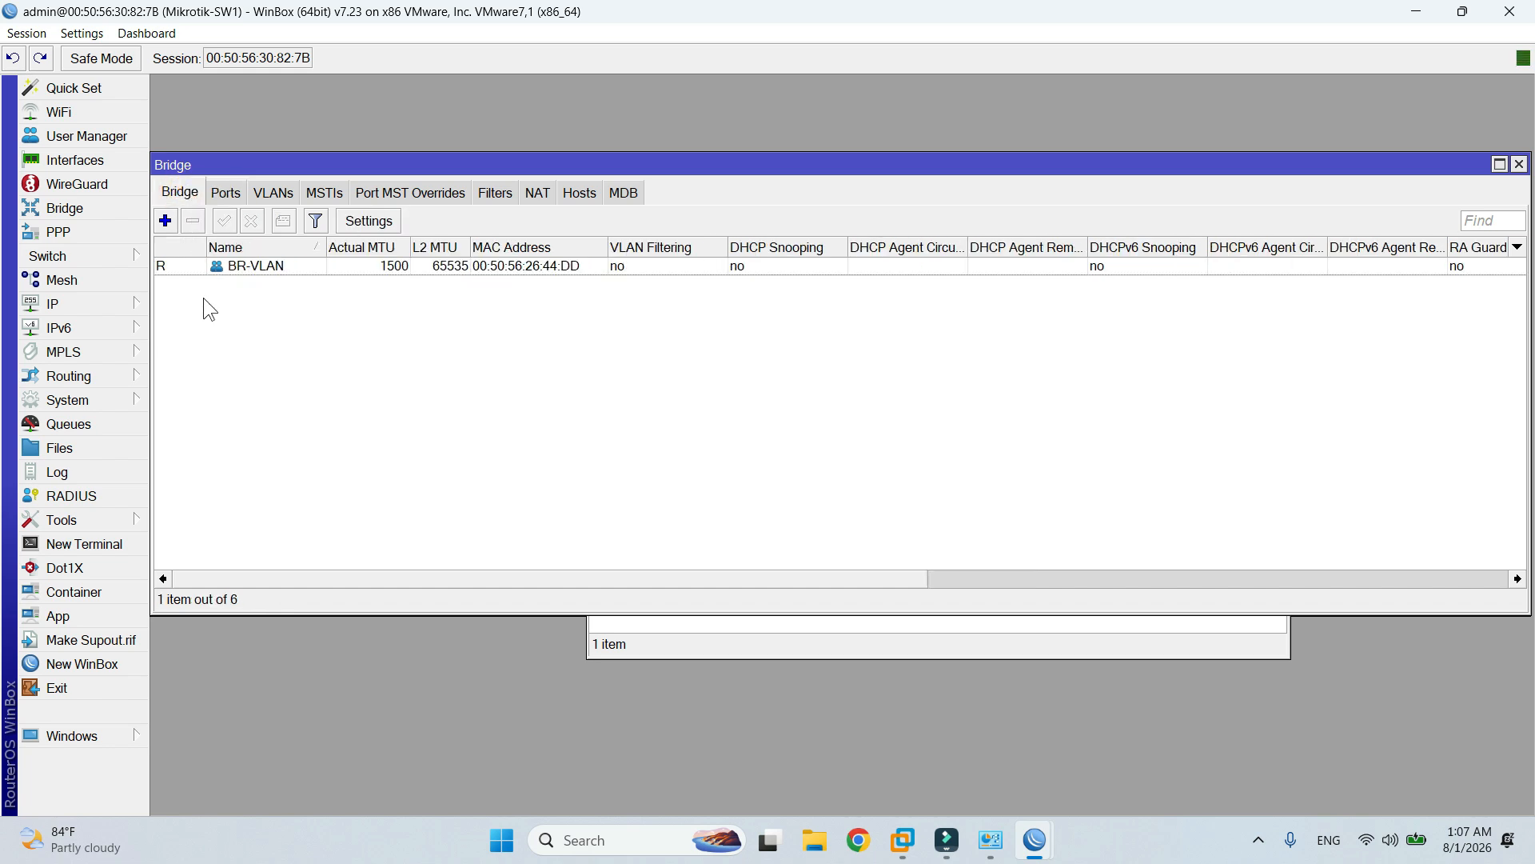
pyautogui.click(240, 268)
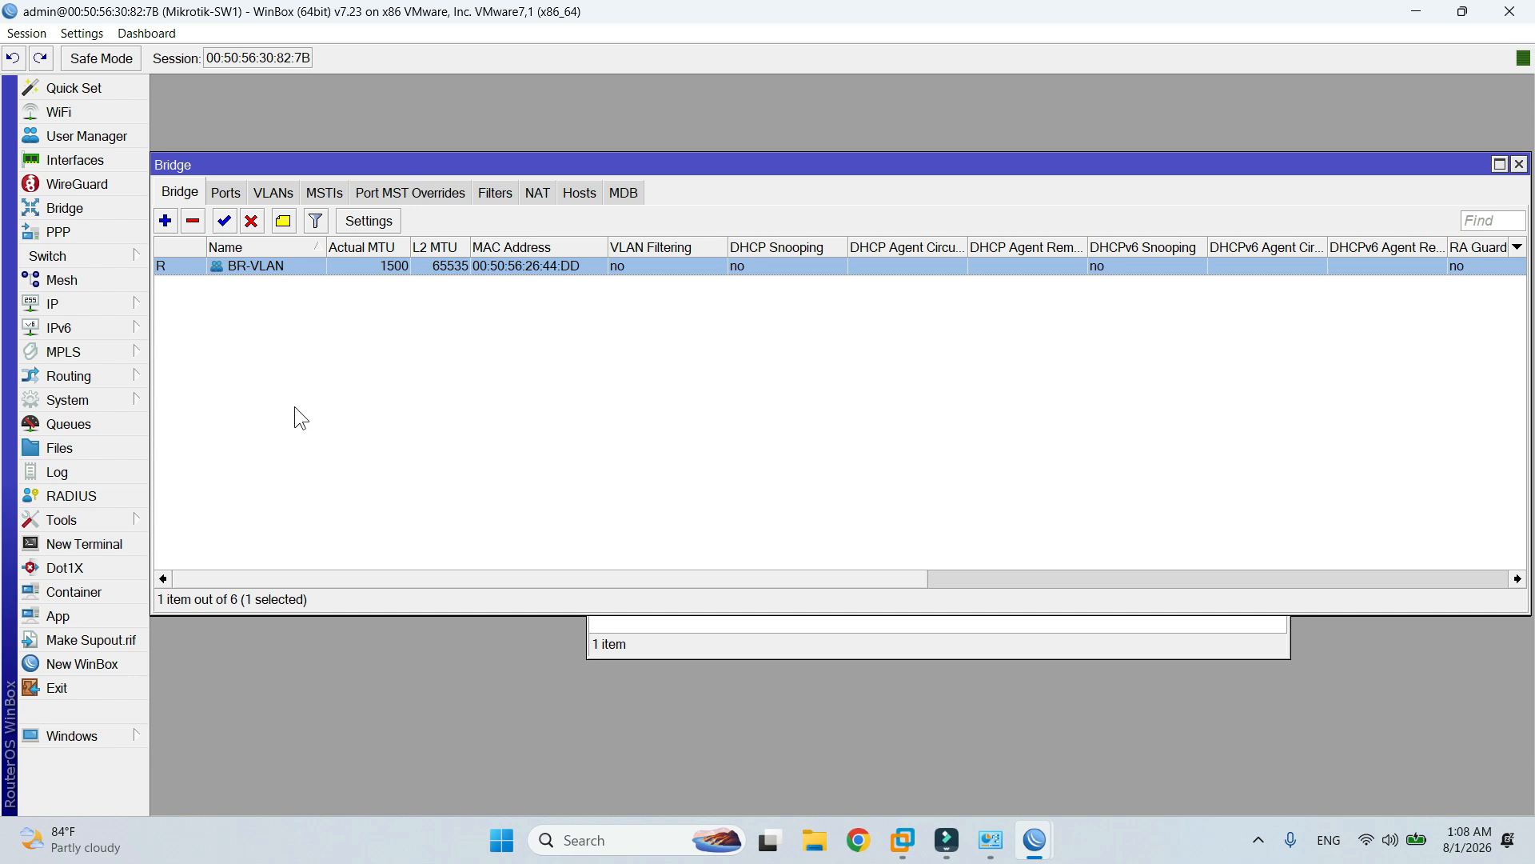
pyautogui.click(223, 199)
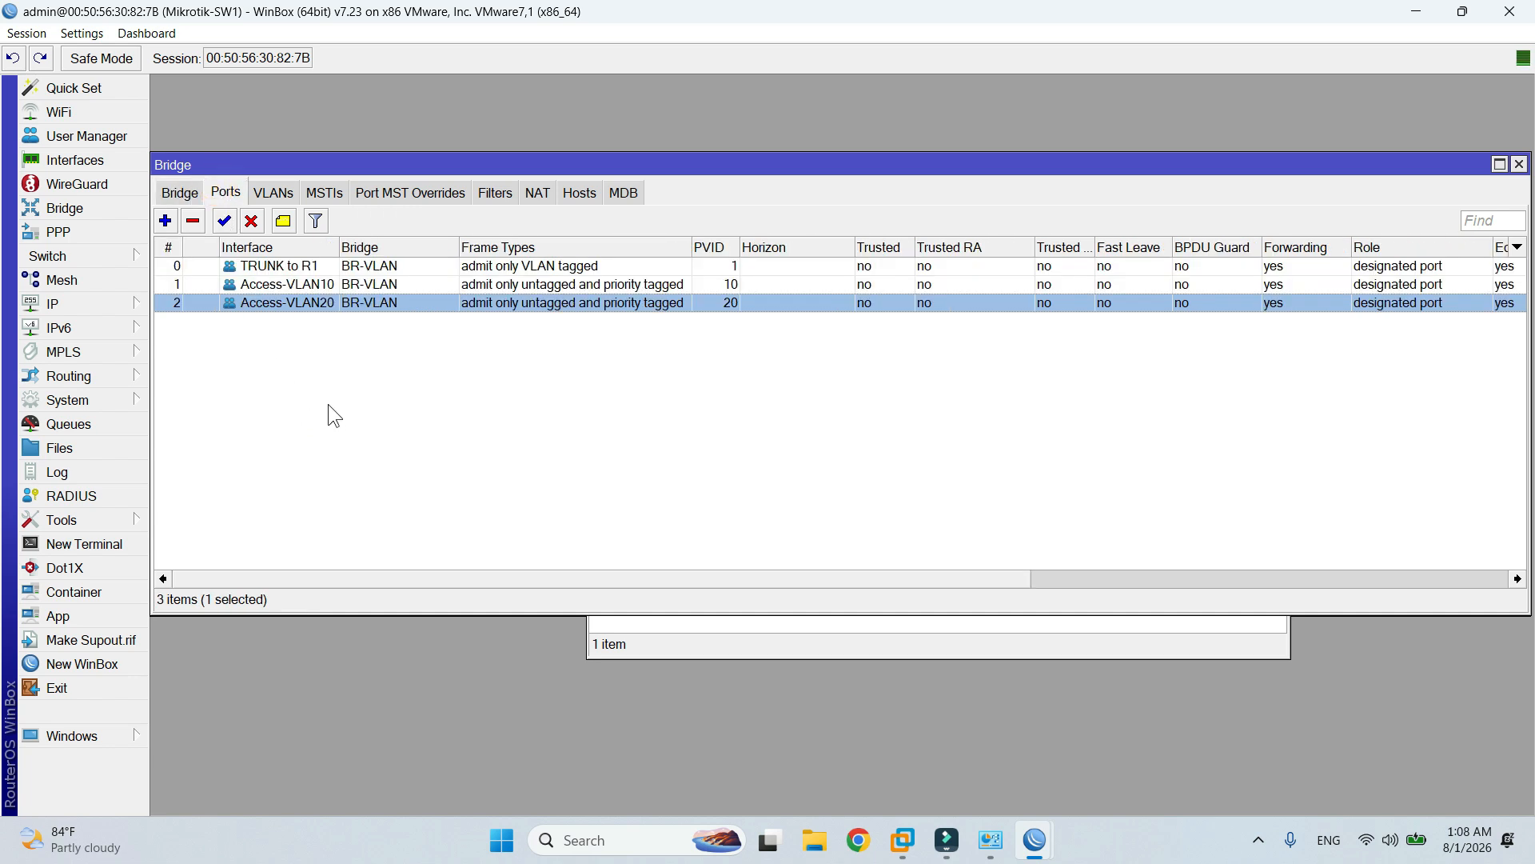
pyautogui.click(180, 192)
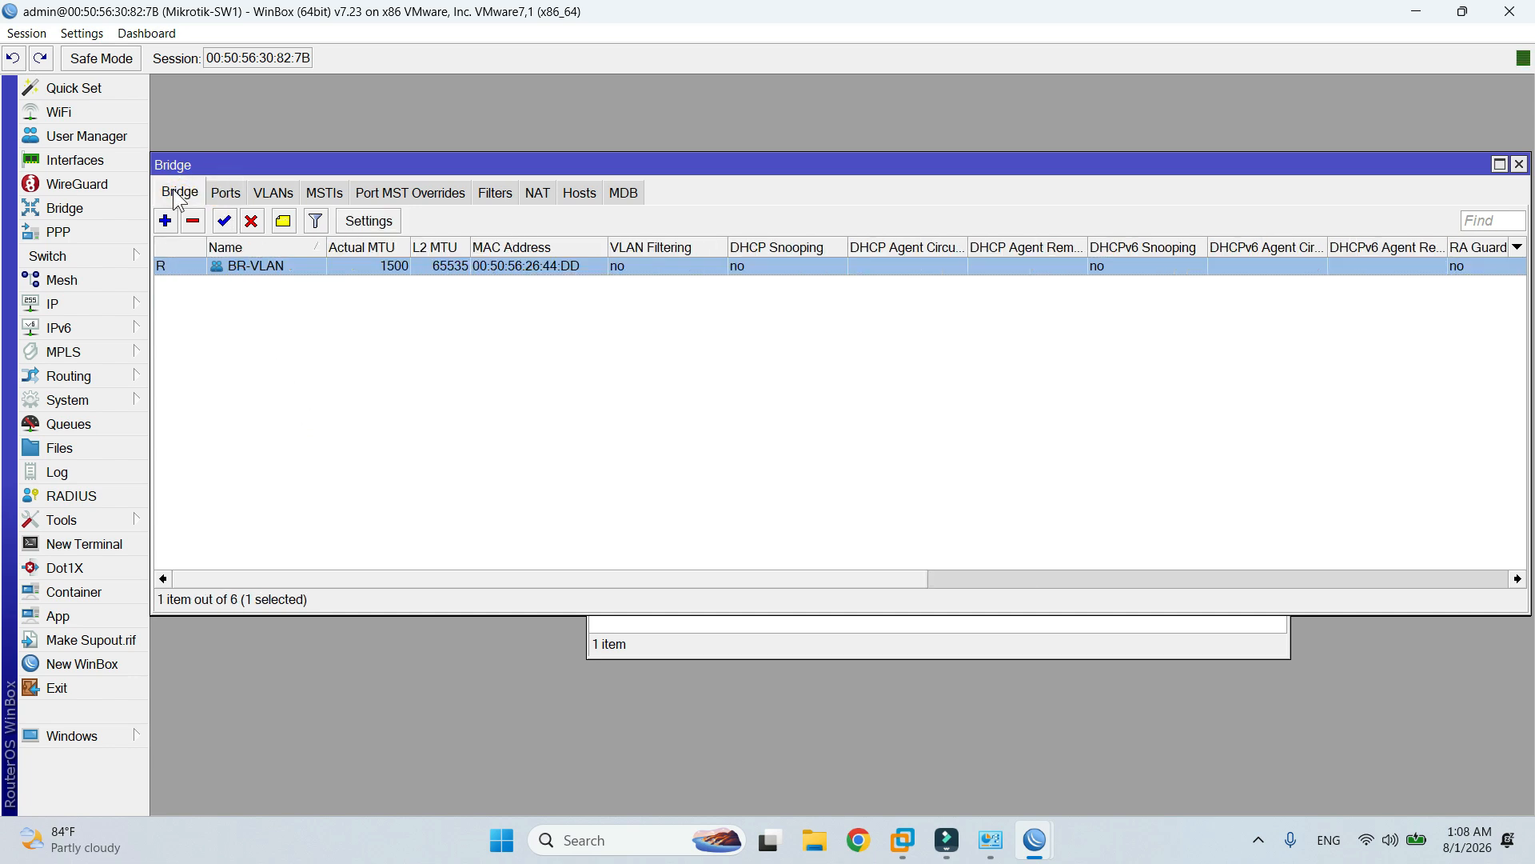
pyautogui.doubleClick(256, 266)
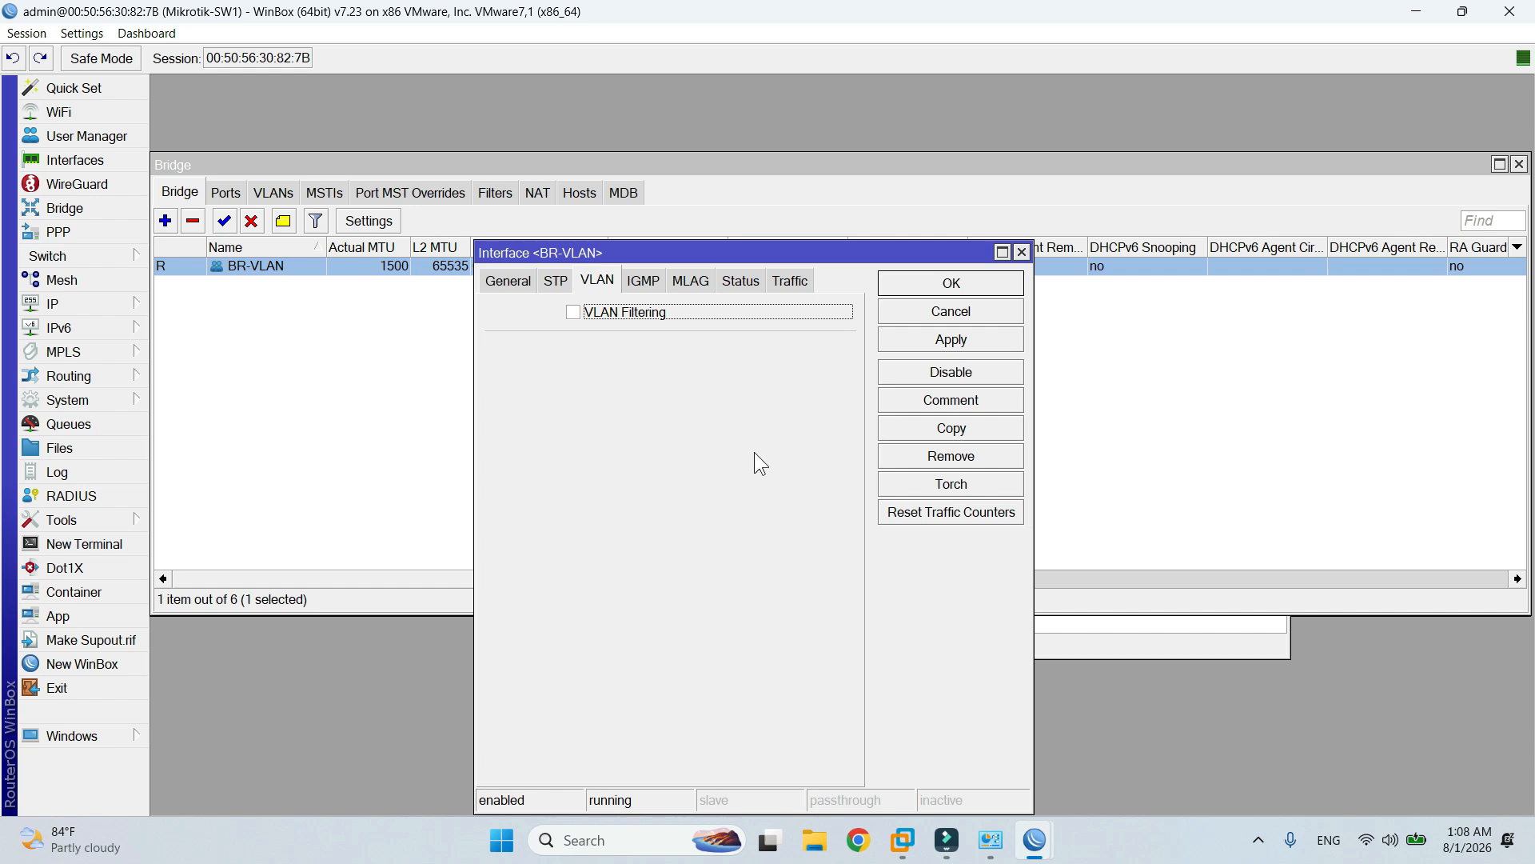
pyautogui.click(1022, 252)
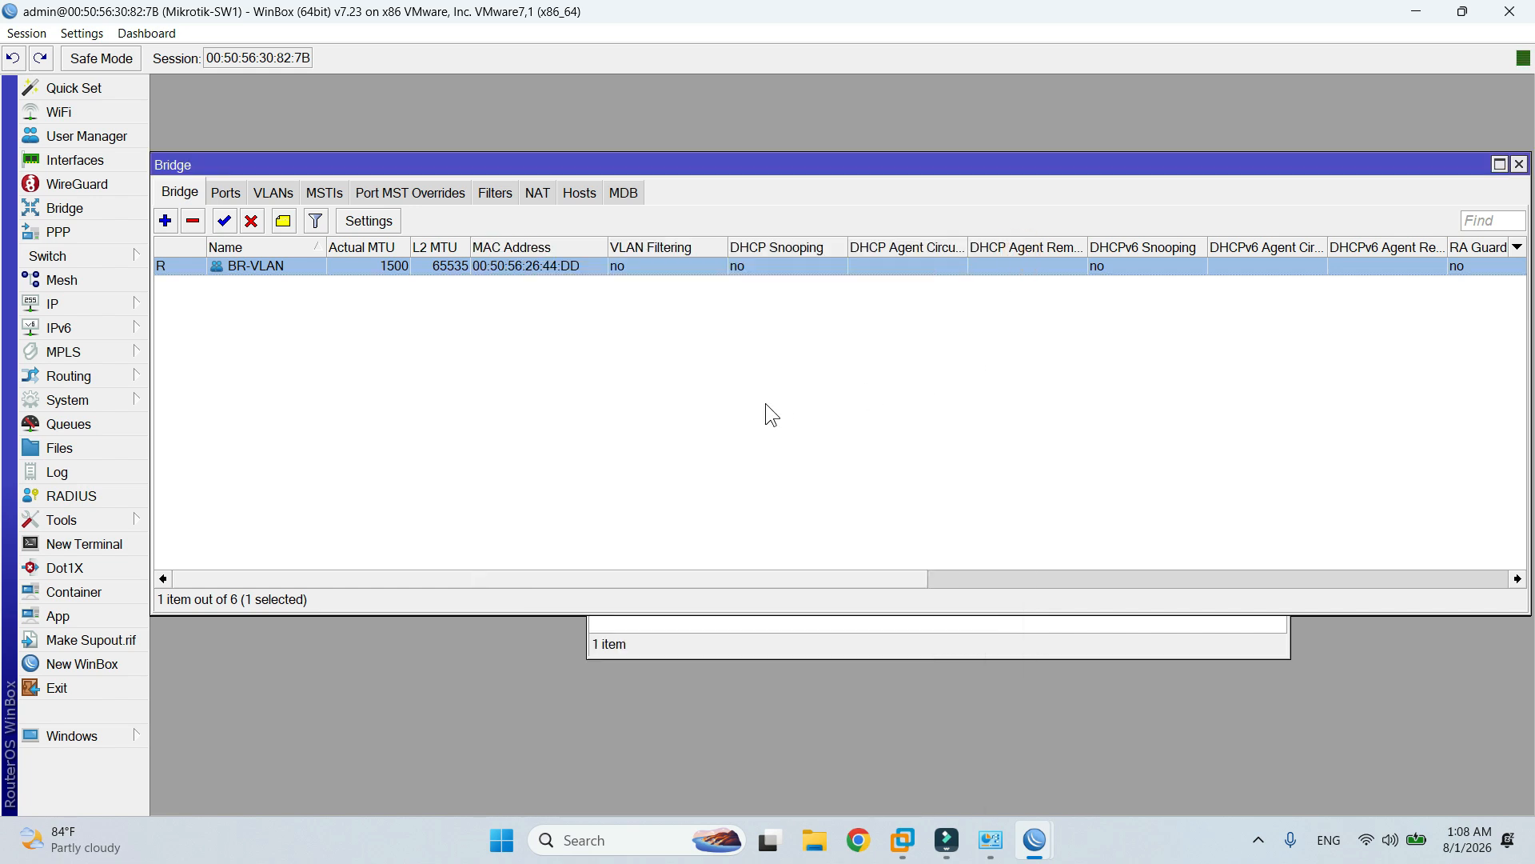